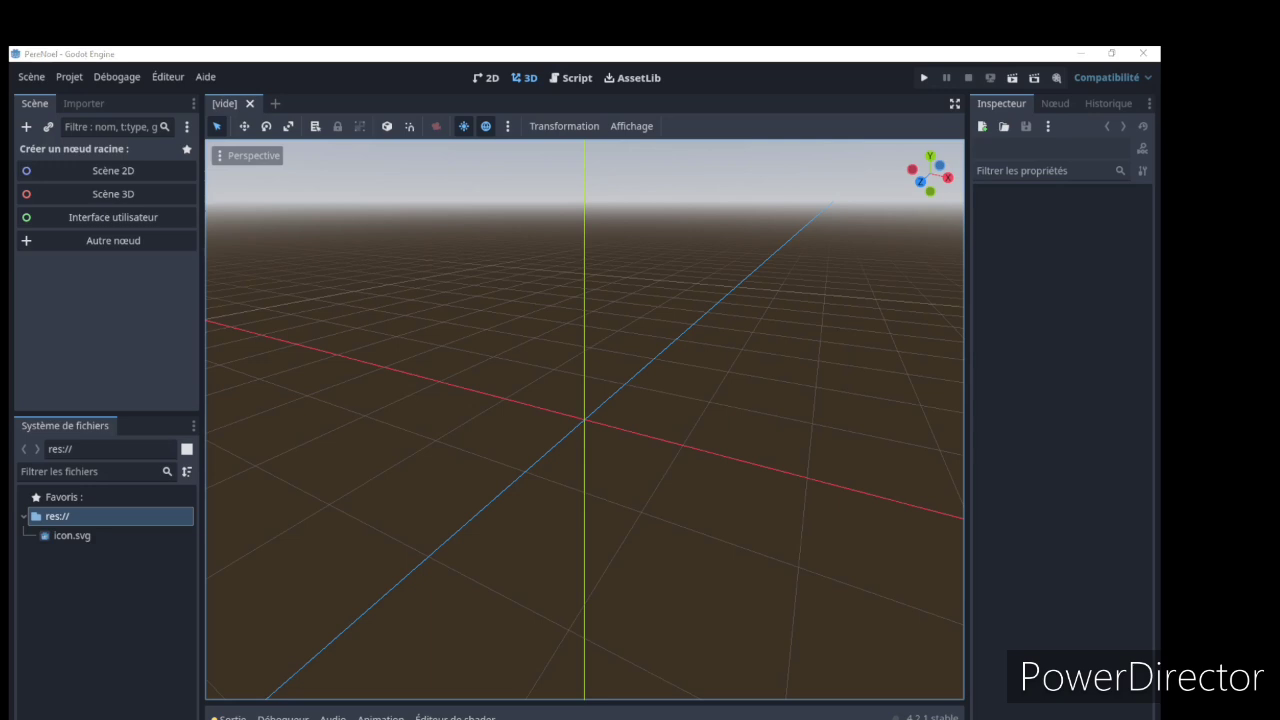
In the 2D workspace, create a CharacterBody2D as the scene's root node
left_click(487, 79)
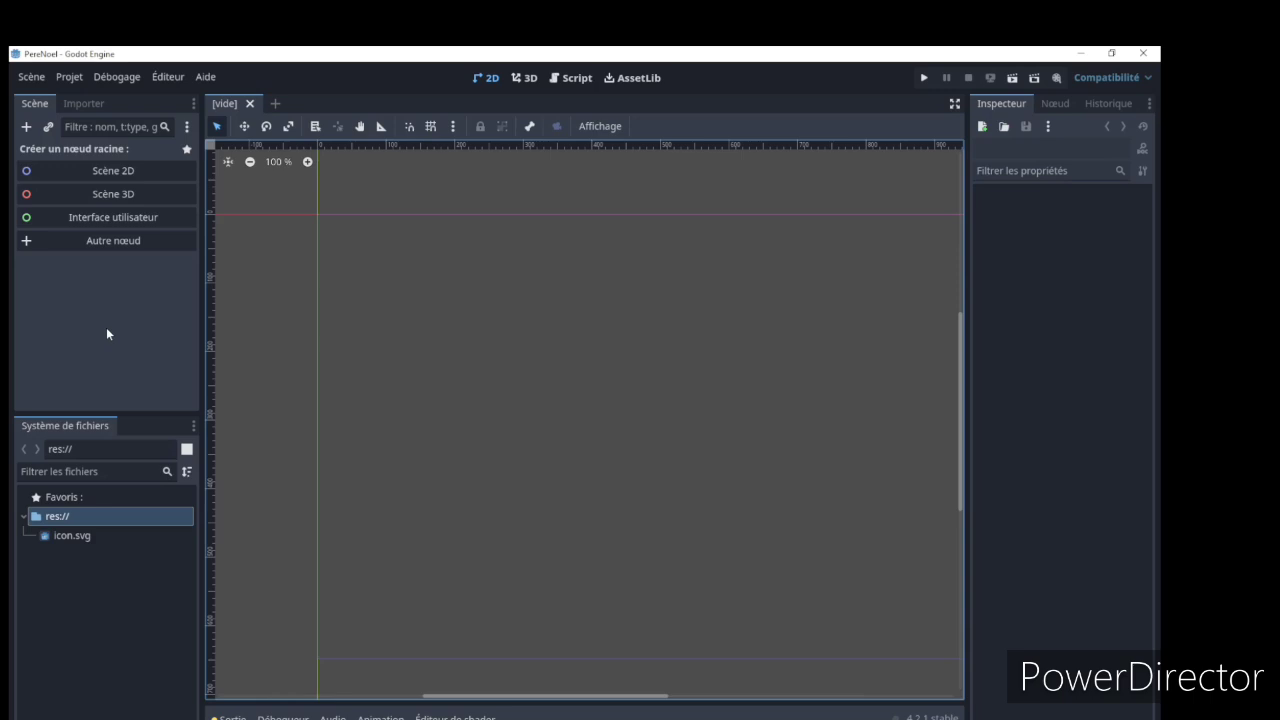
left_click(114, 243)
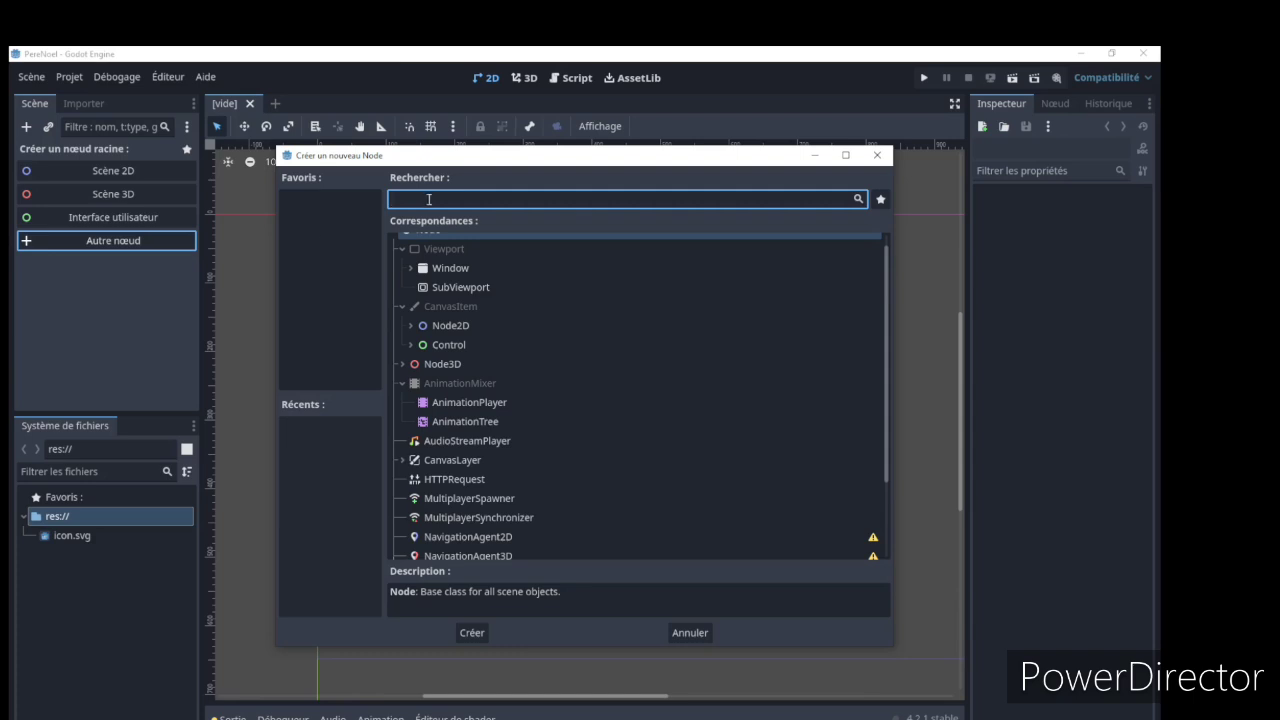
type("cha")
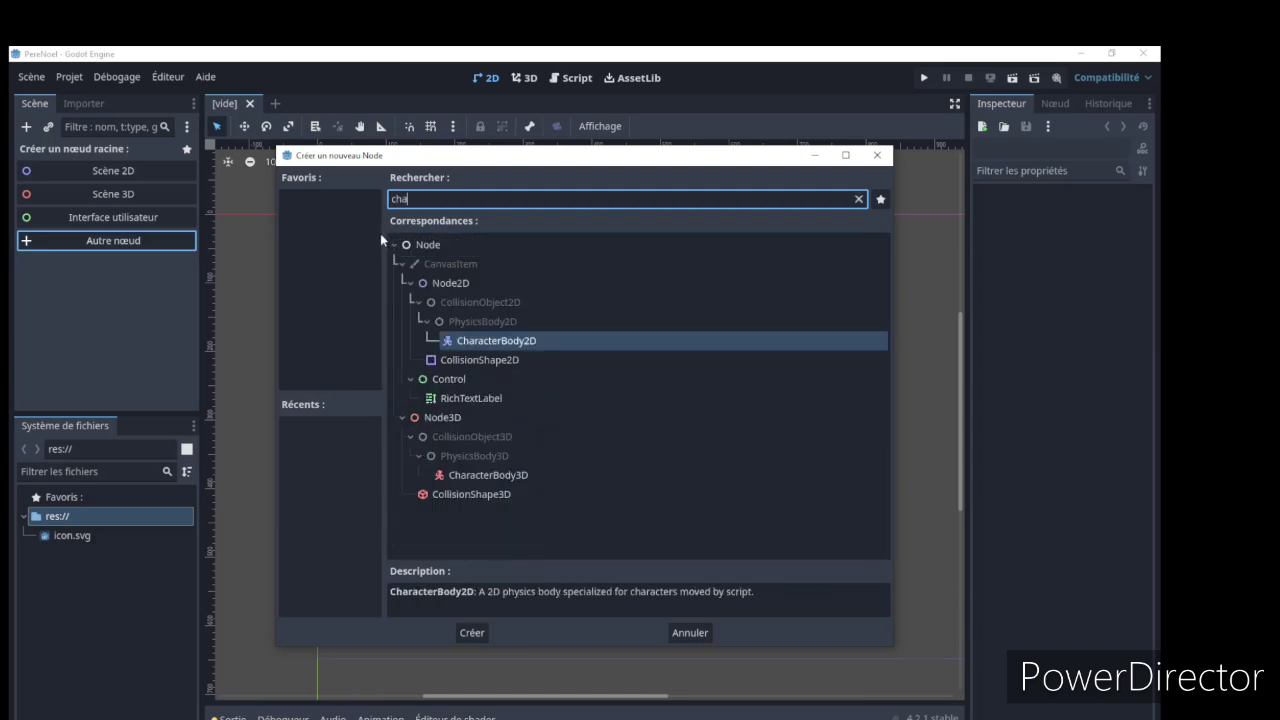
type("r")
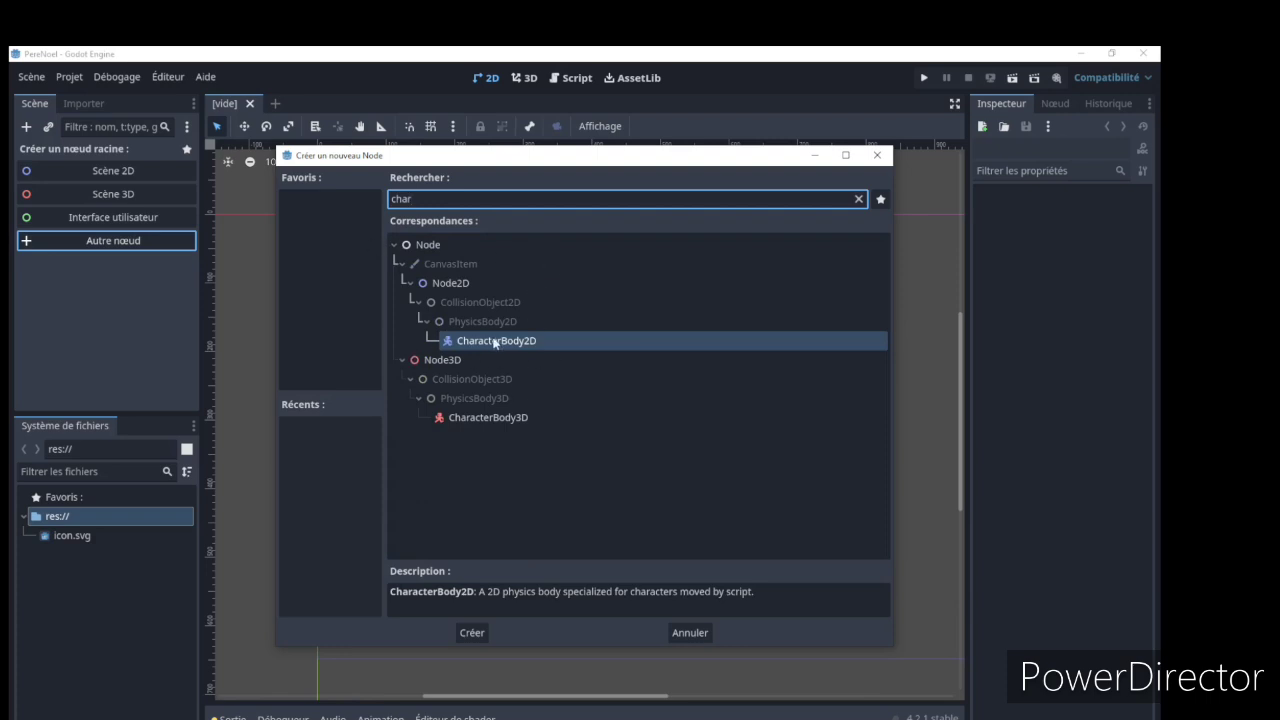
left_click(480, 633)
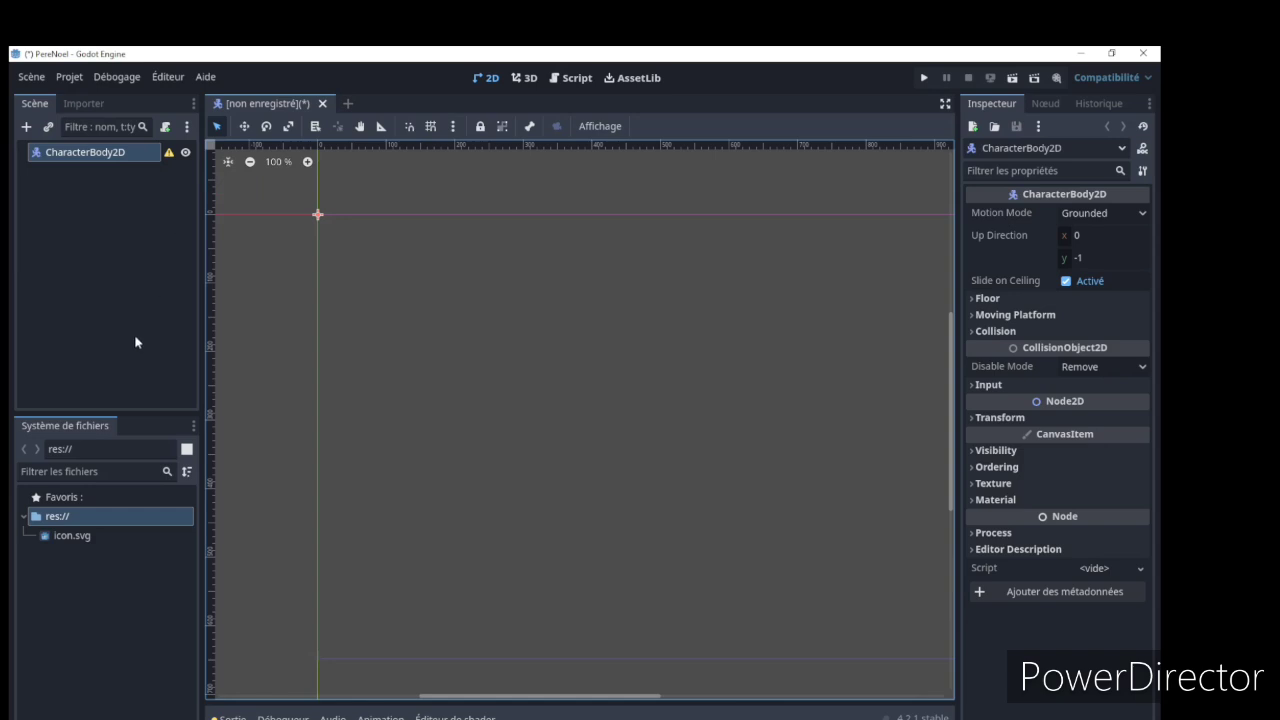
Add a Sprite2D child node under the CharacterBody2D root
right_click(121, 156)
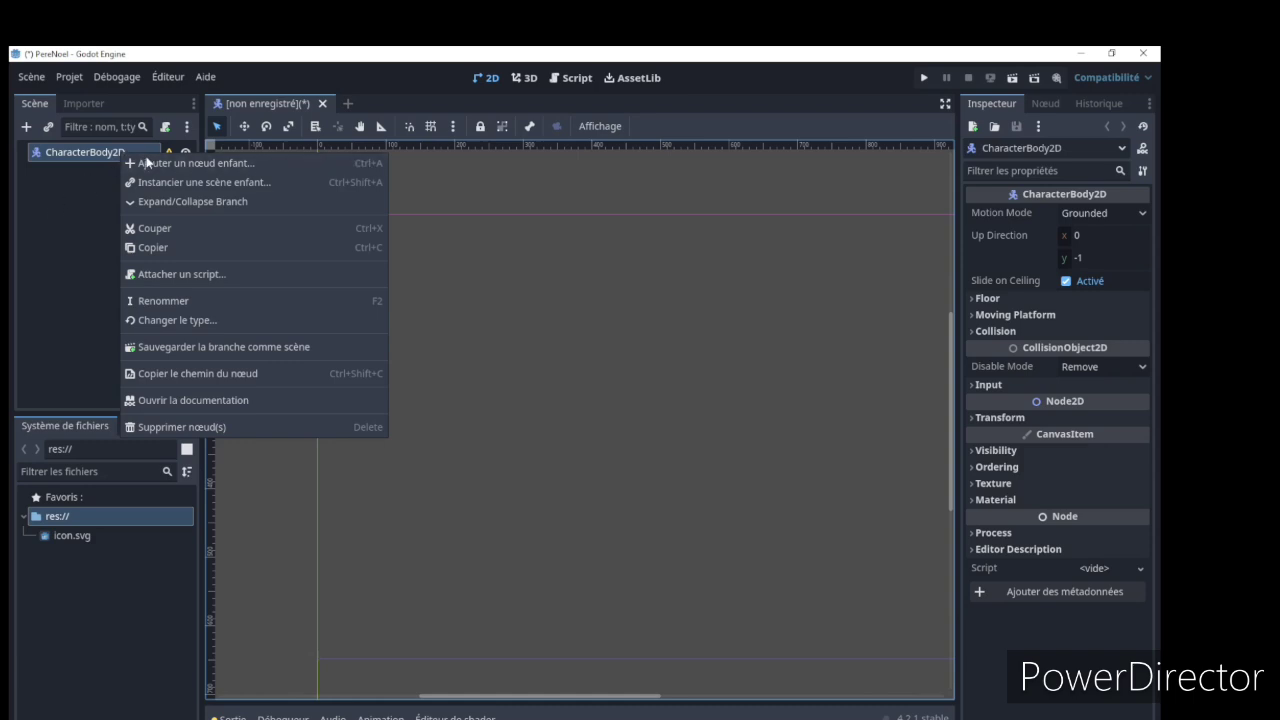
left_click(190, 163)
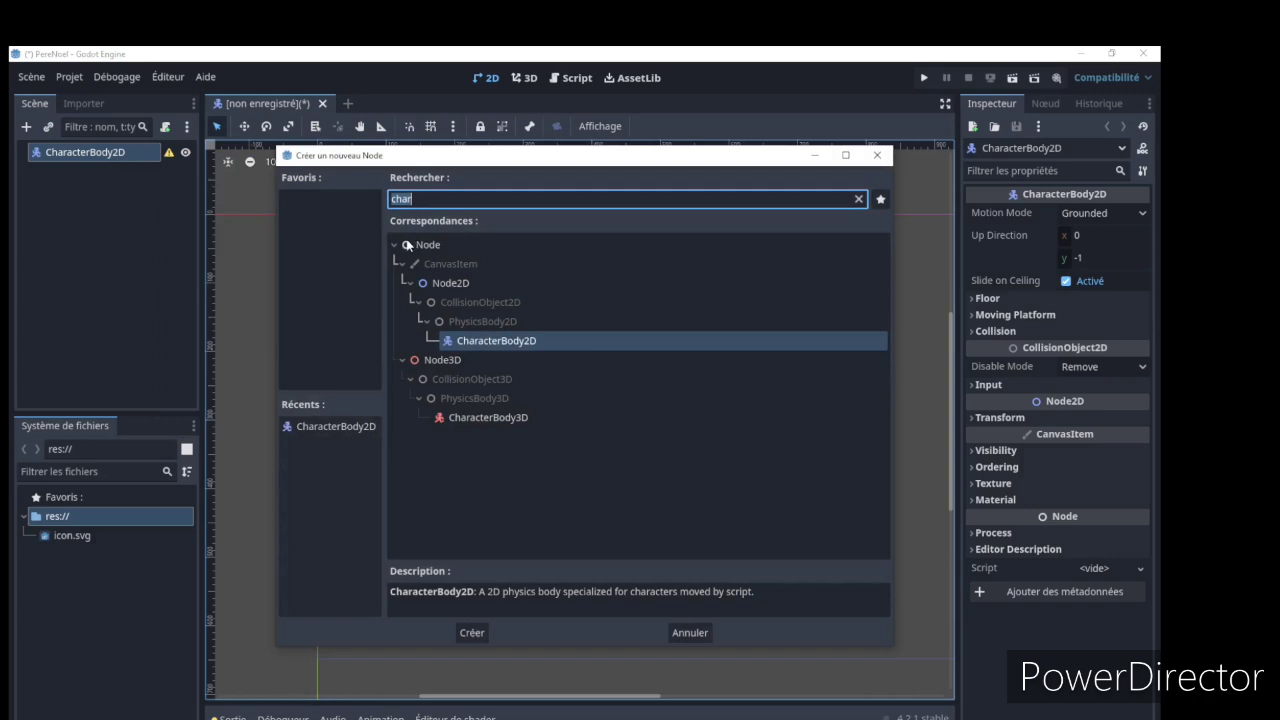
key("BackSpace")
type("spr")
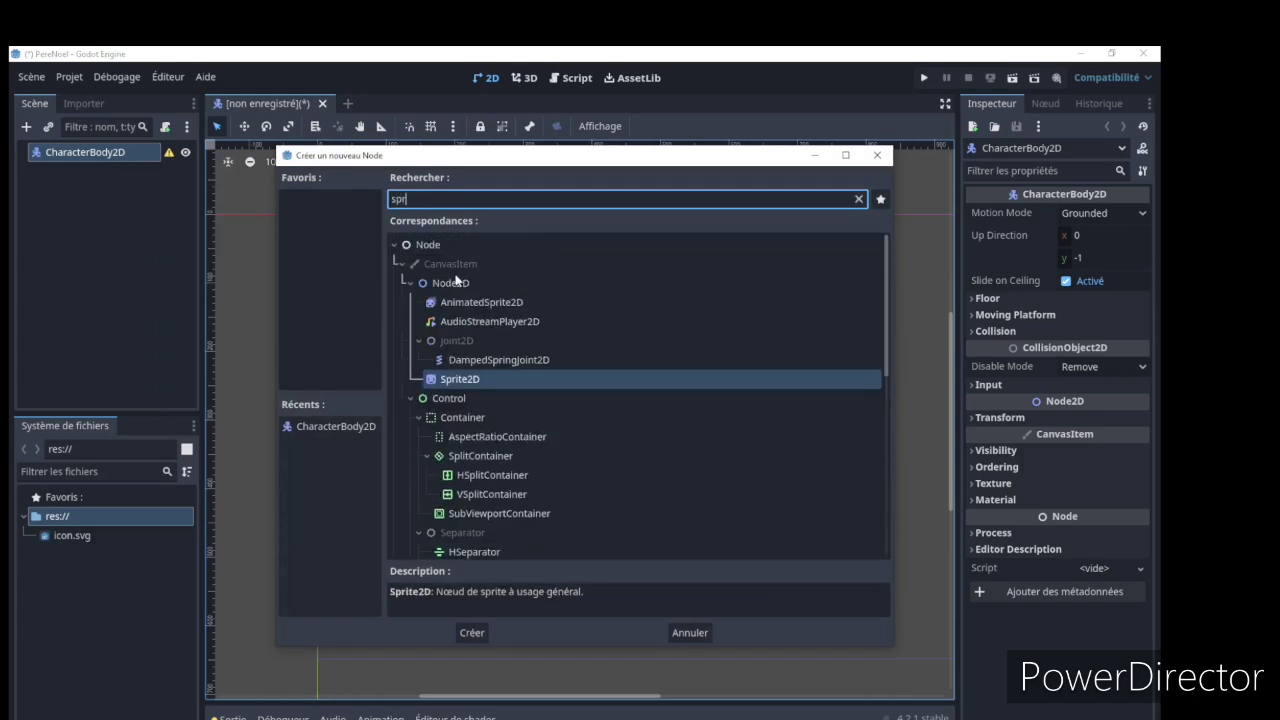
double_click(489, 378)
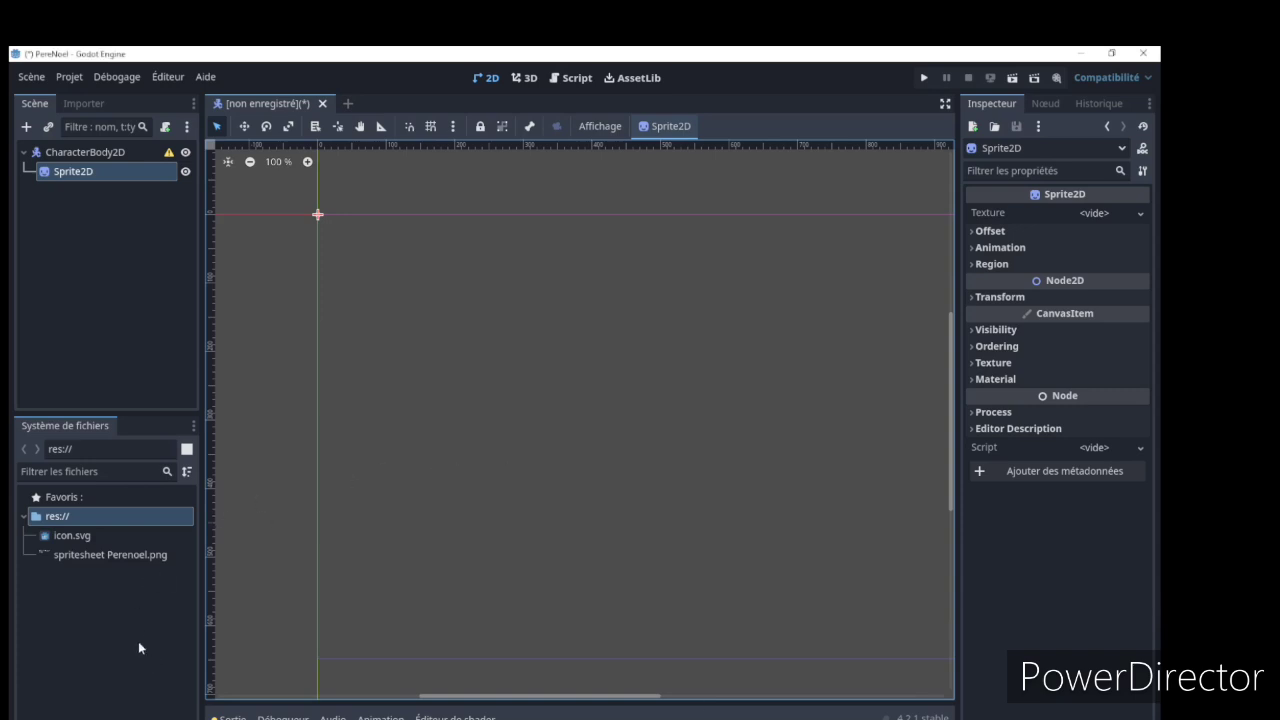
Inspect the texture spritesheet Perenoel.png, view its source drawing in GIMP, and return to the Godot project
left_click(121, 557)
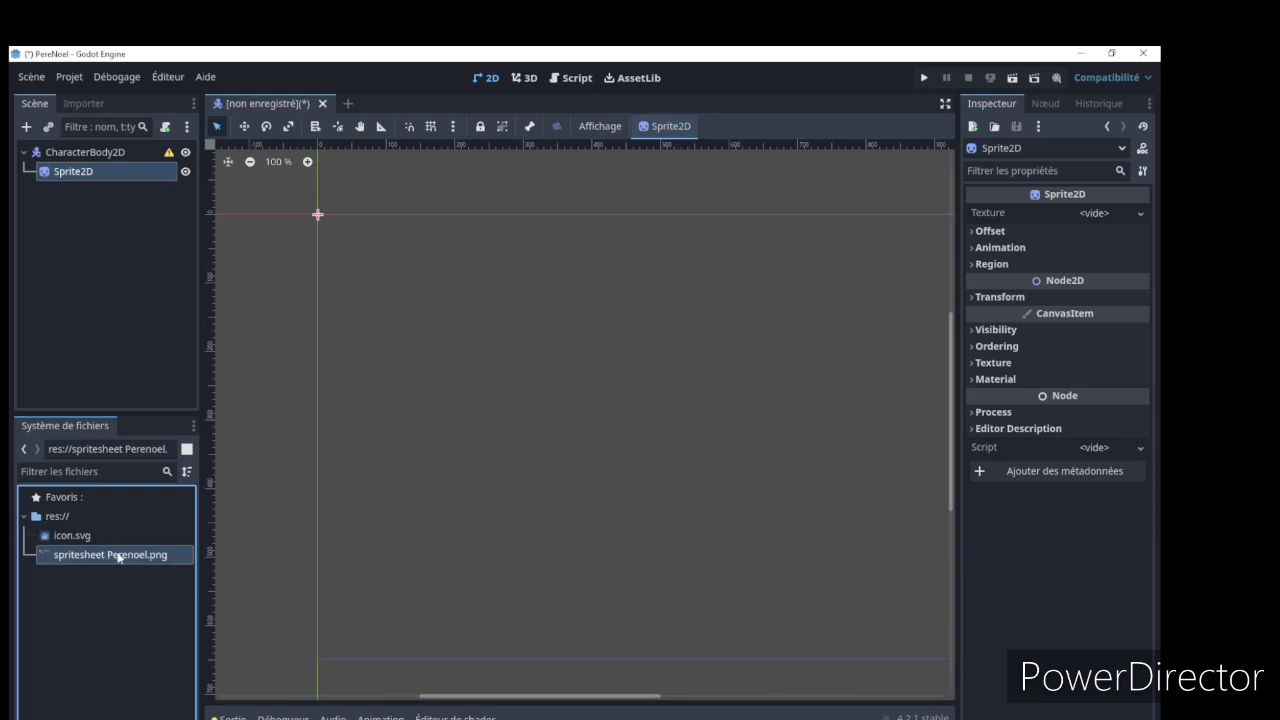
double_click(118, 557)
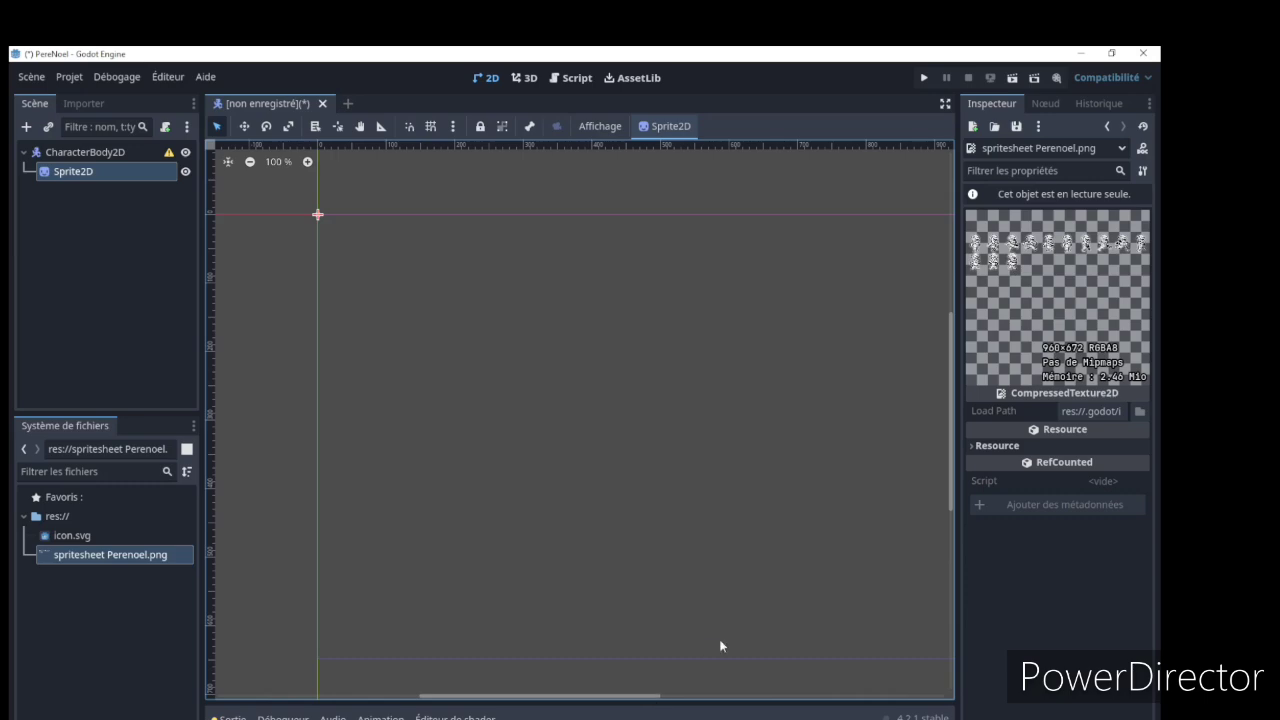
left_click(722, 718)
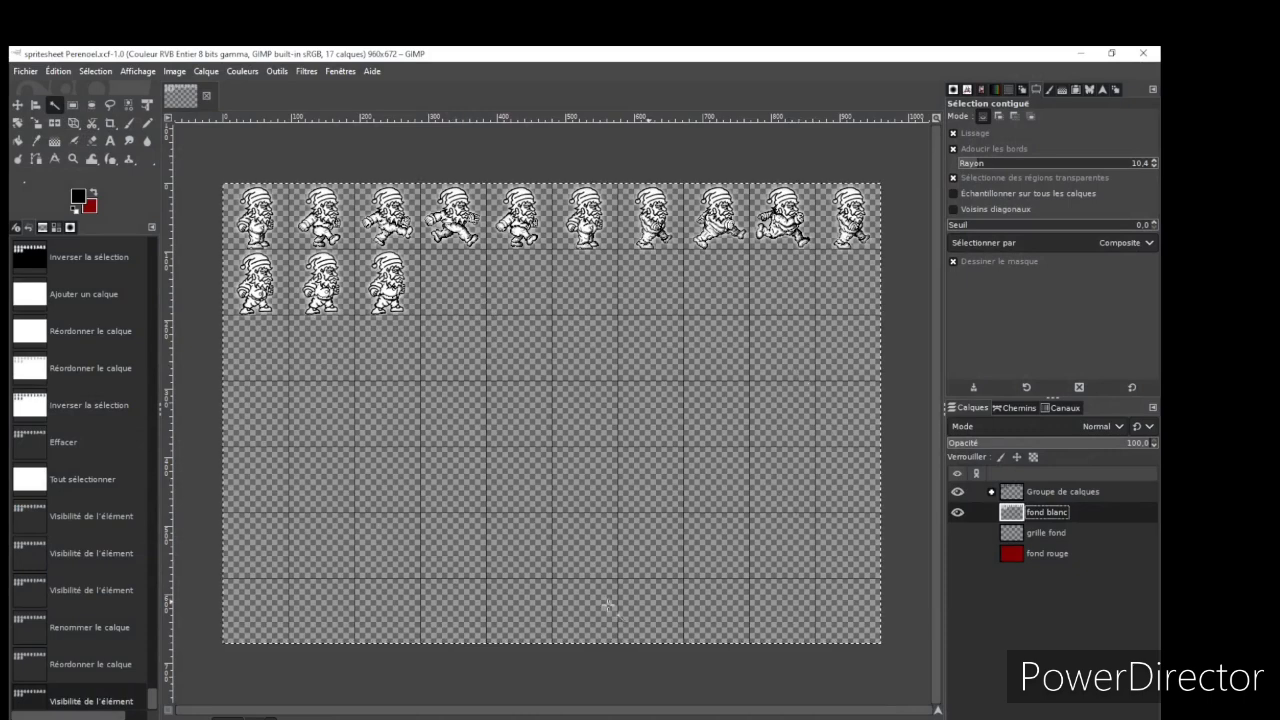
mouse_move(660, 718)
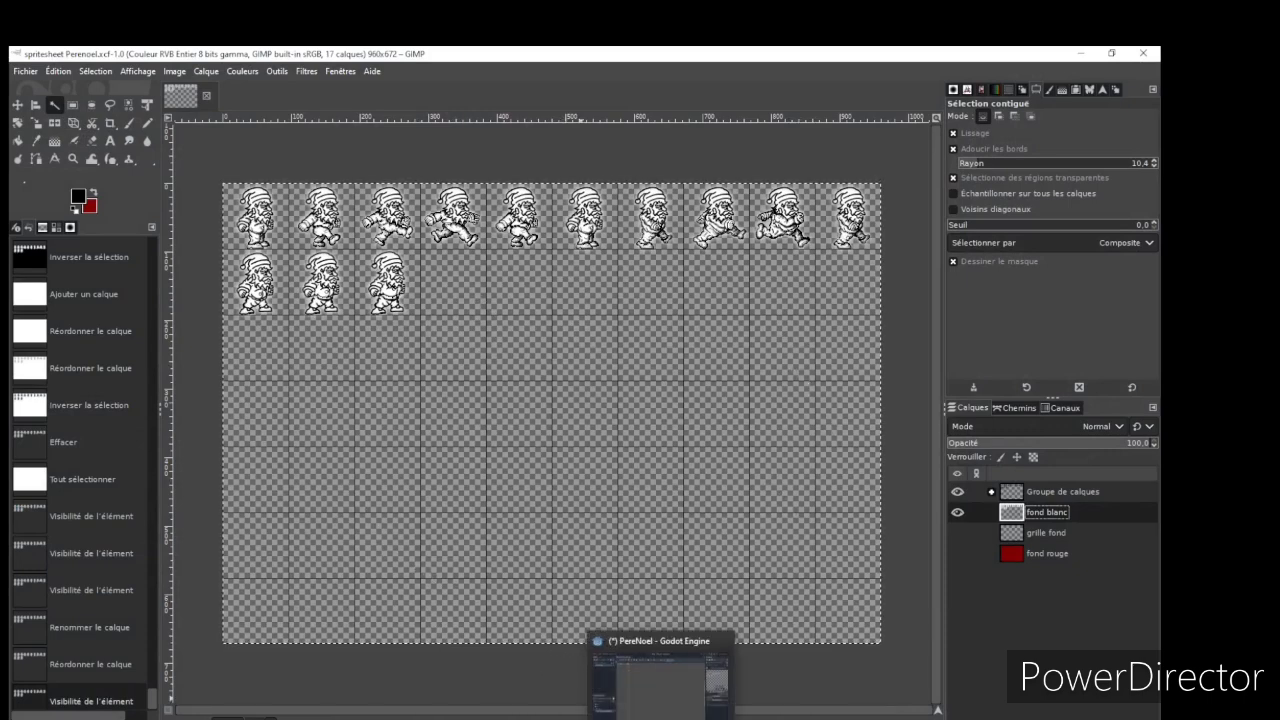
left_click(660, 675)
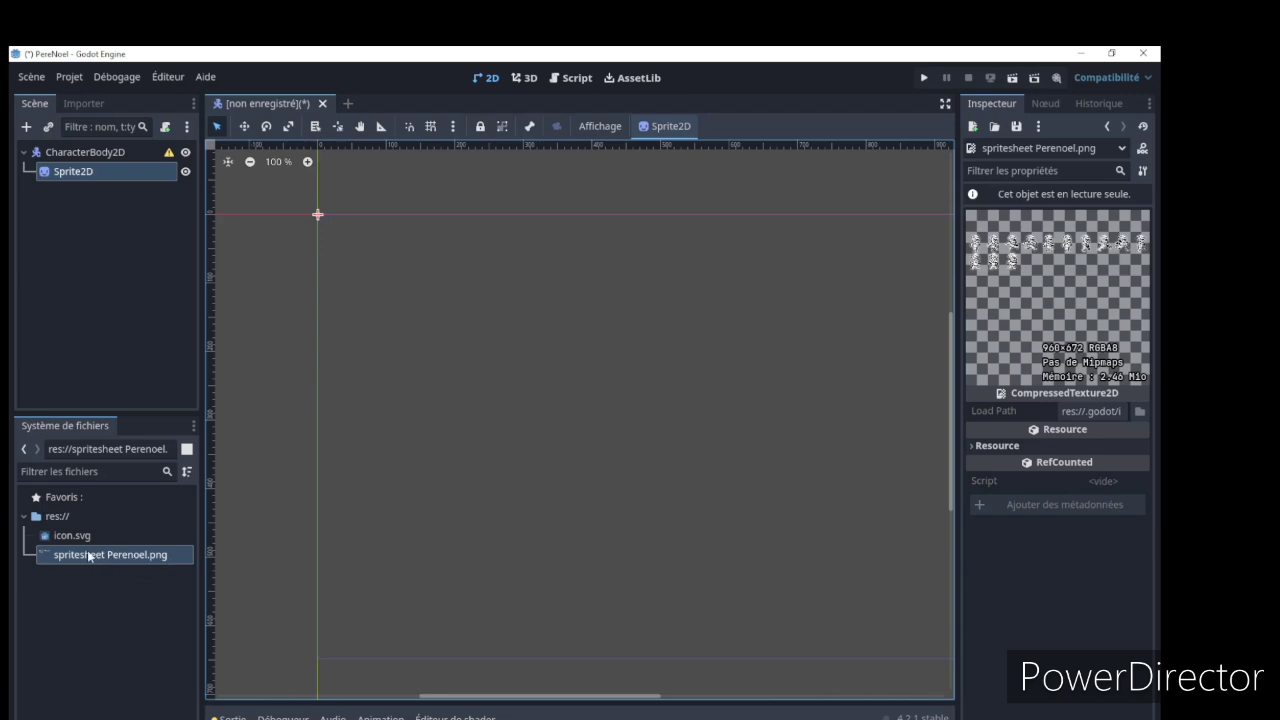
Create a folder named PereNoz in the project root res://
mouse_move(122, 562)
left_click(57, 516)
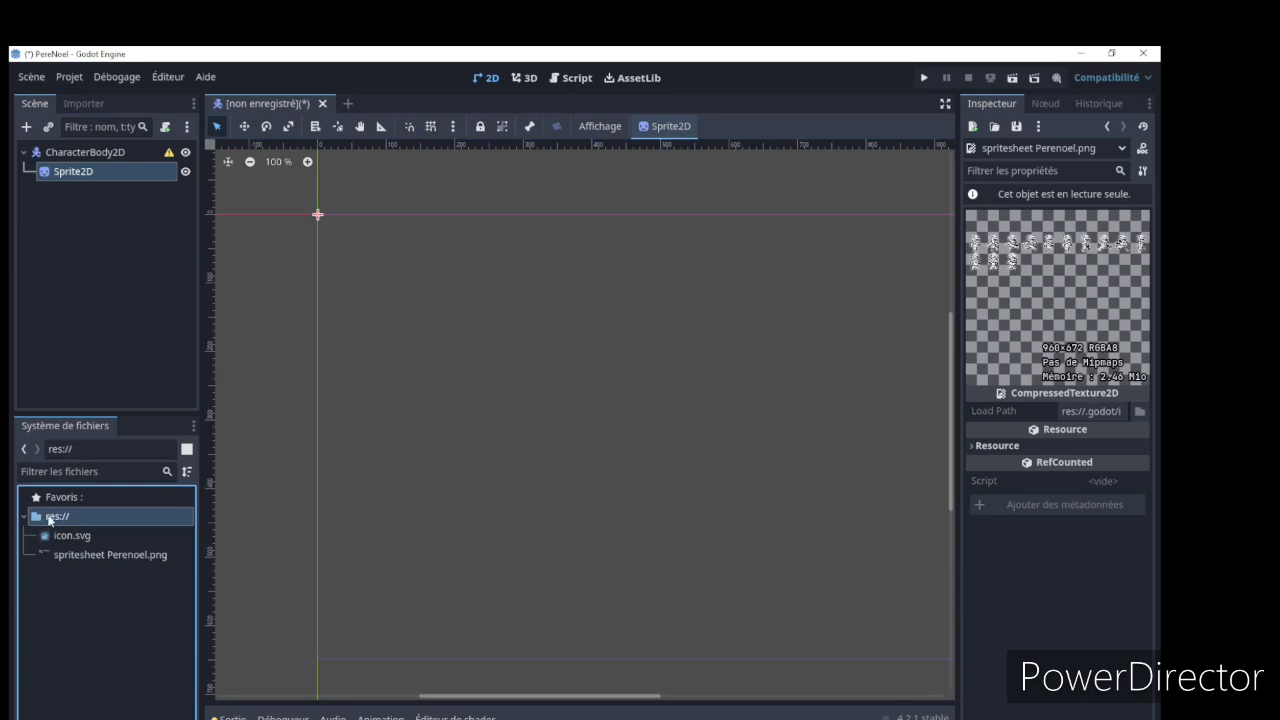
right_click(79, 516)
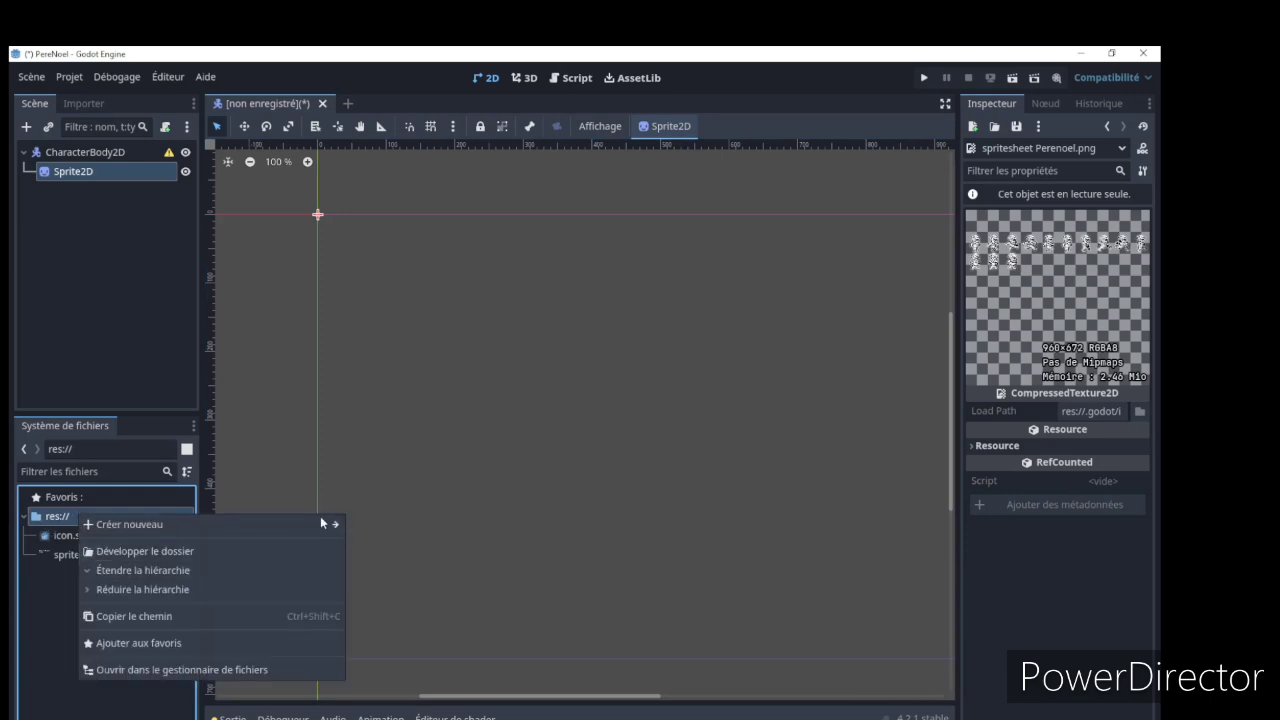
mouse_move(320, 518)
left_click(423, 525)
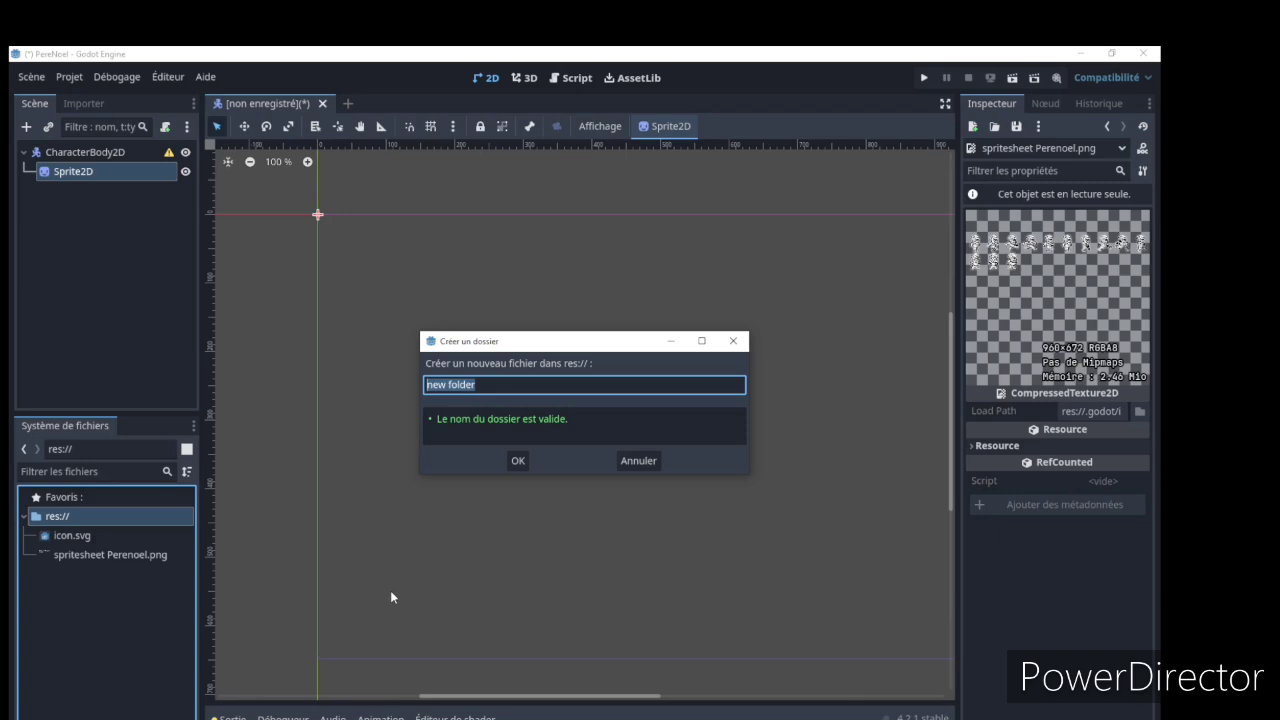
type("PereNoz")
key("Return")
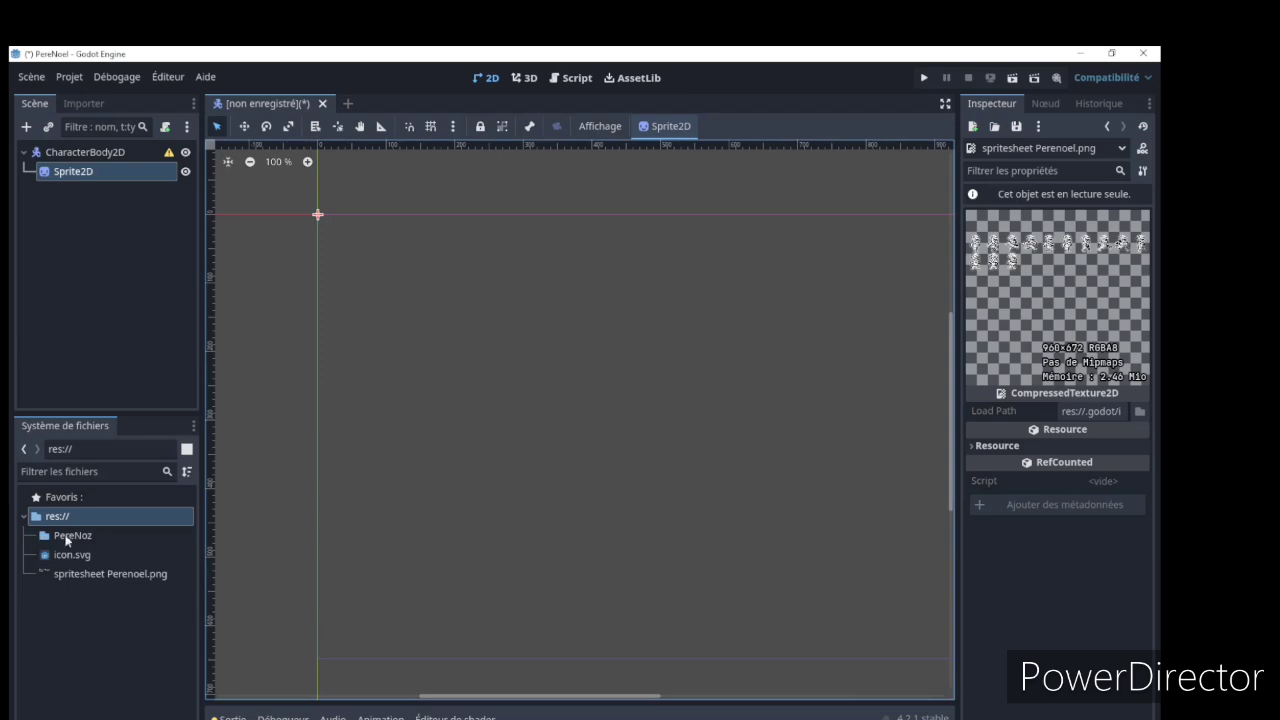
Rename the PereNoz folder to PereNoel_Scene
left_click(68, 537)
right_click(70, 537)
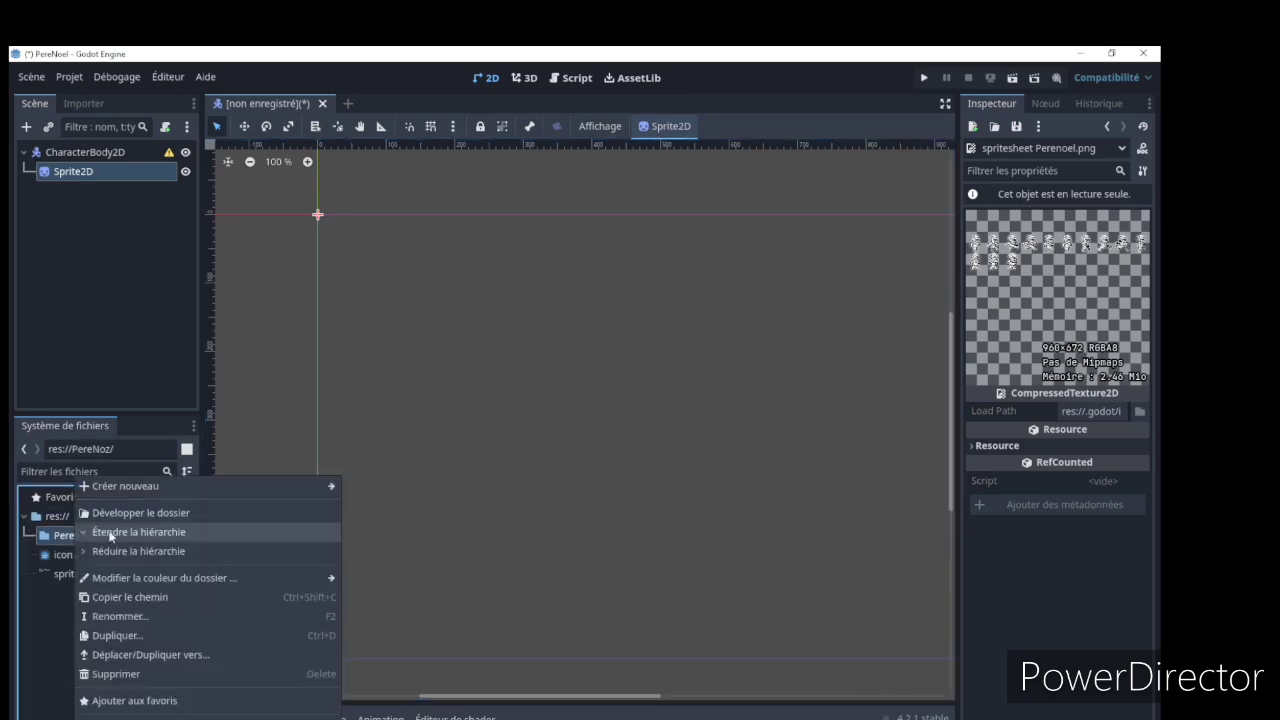
left_click(133, 615)
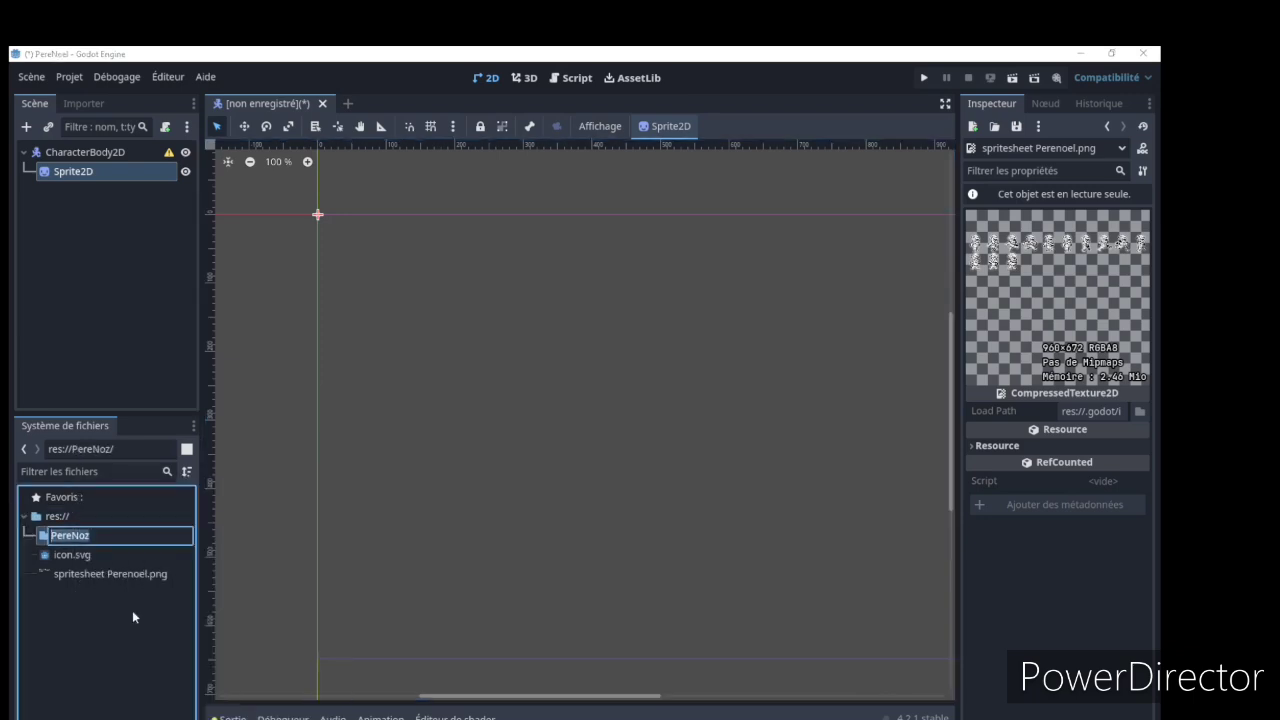
left_click(118, 537)
type("el_Scene")
left_click(89, 537)
key("BackSpace")
key("Return")
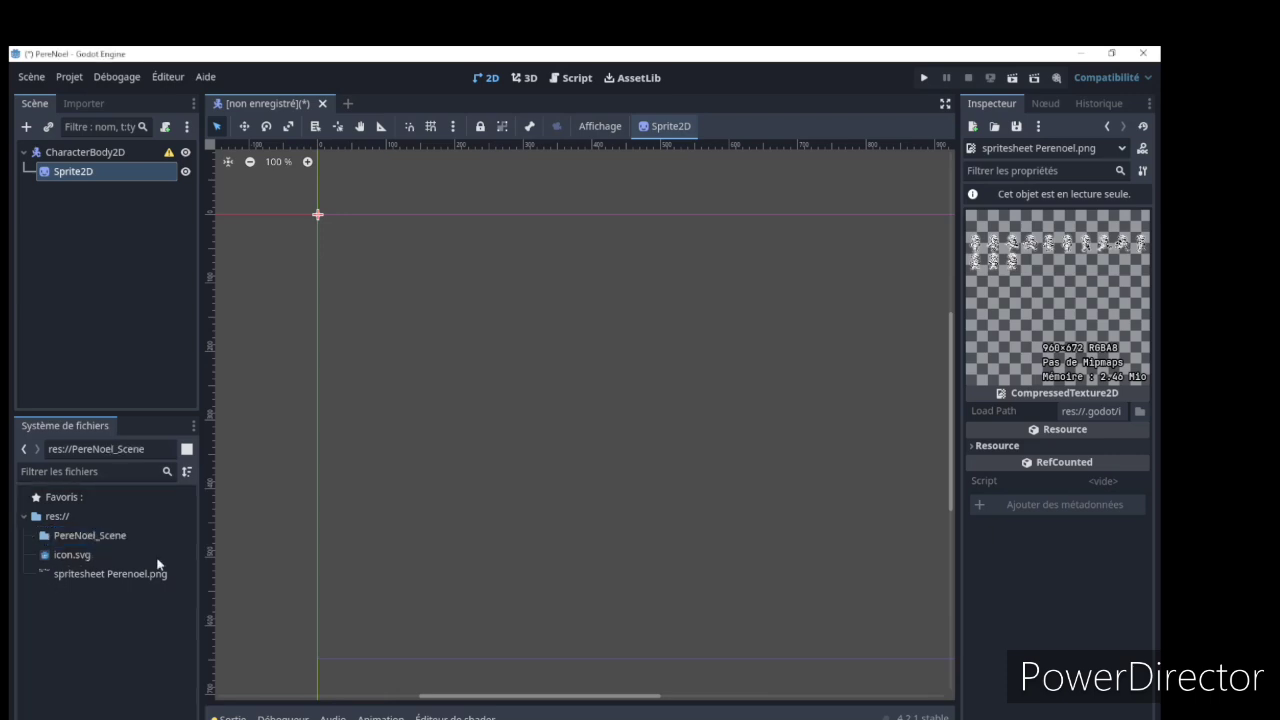
Create a subfolder named Sprite inside the PereNoel_Scene folder
left_click(131, 538)
right_click(101, 538)
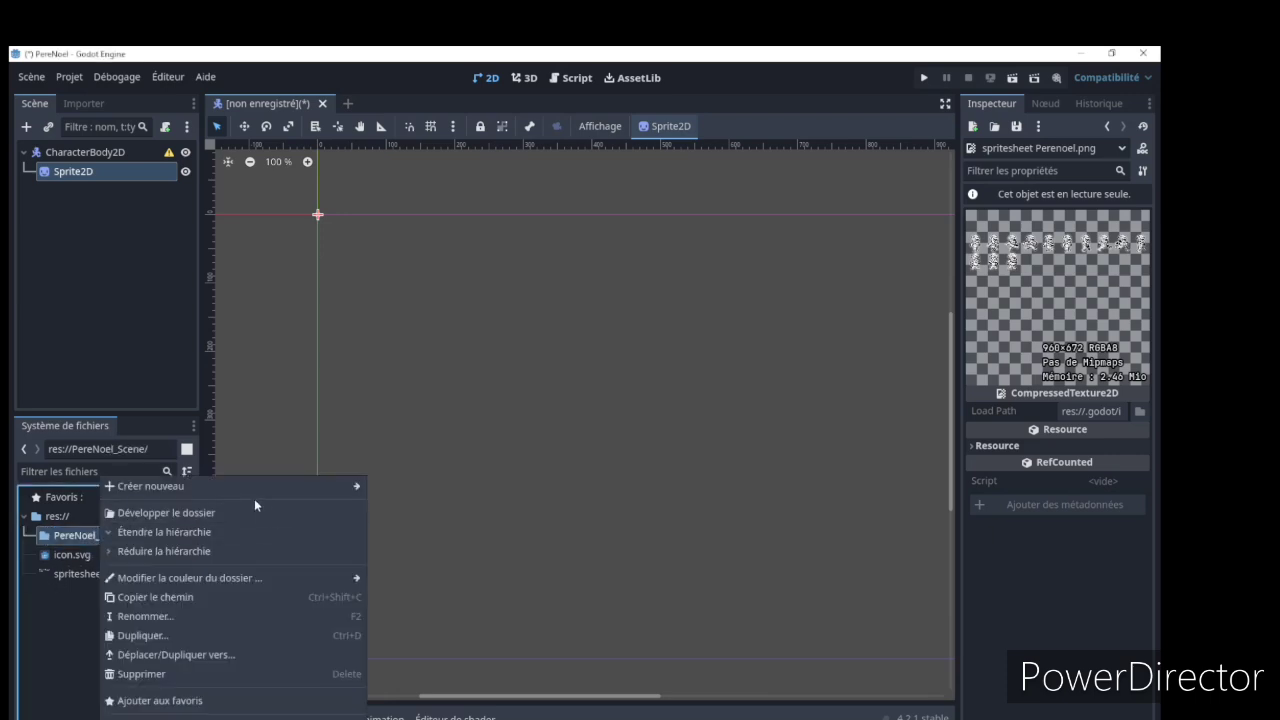
mouse_move(247, 487)
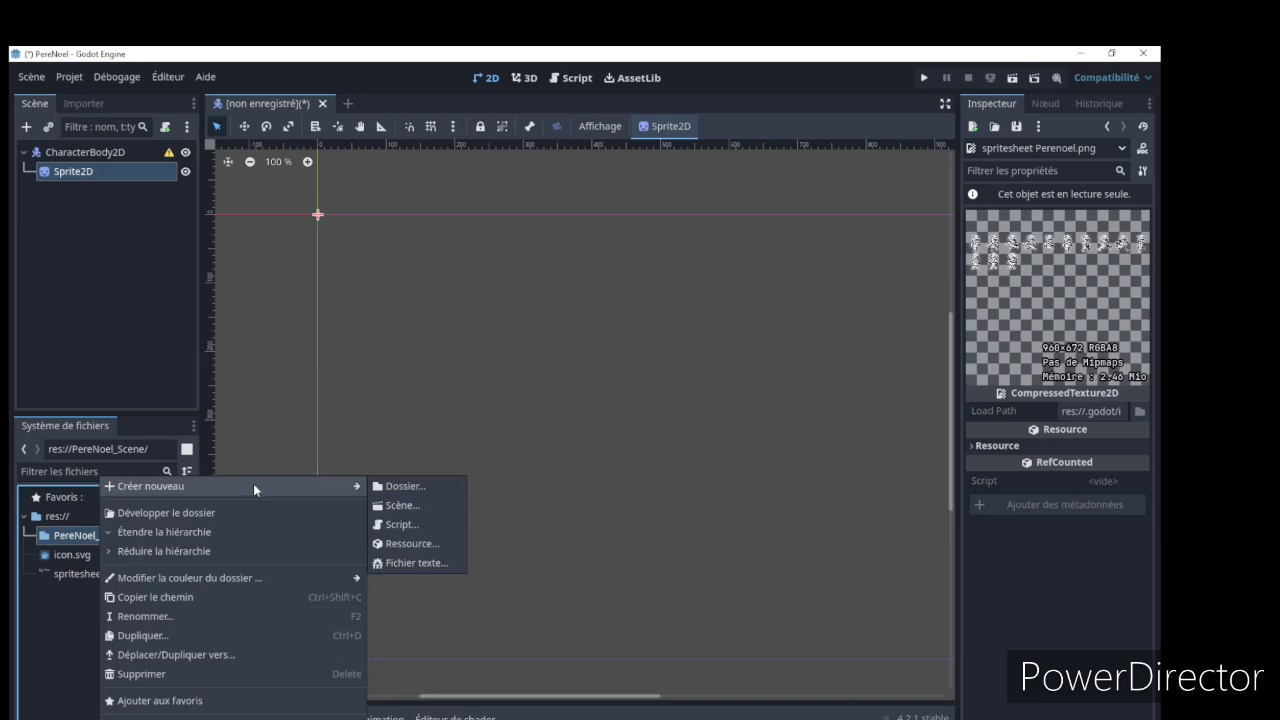
left_click(436, 489)
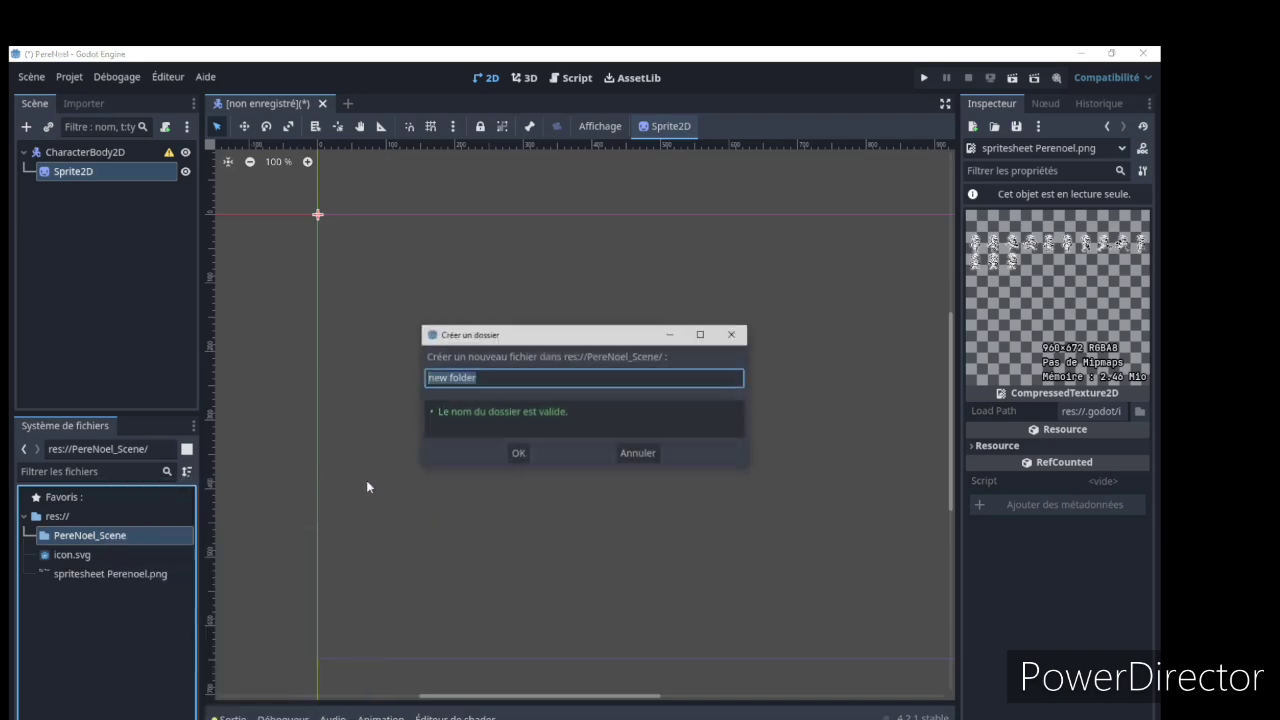
type("S")
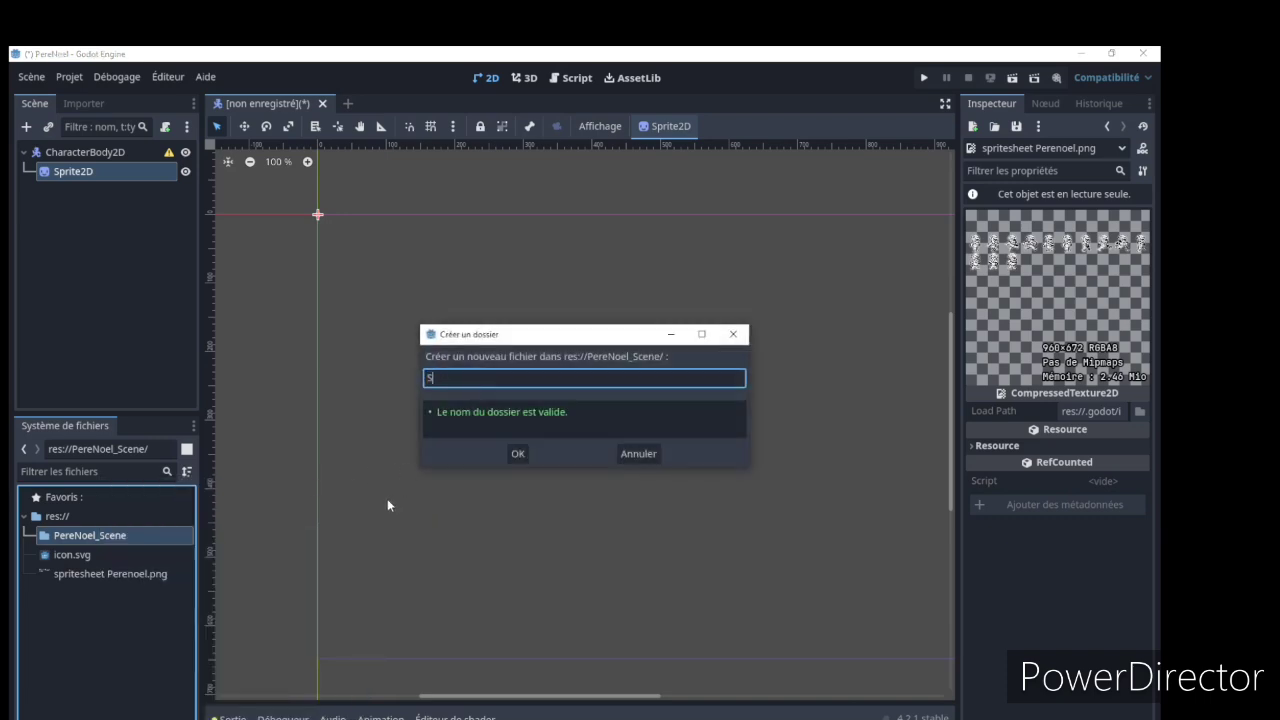
type("prite")
left_click(520, 454)
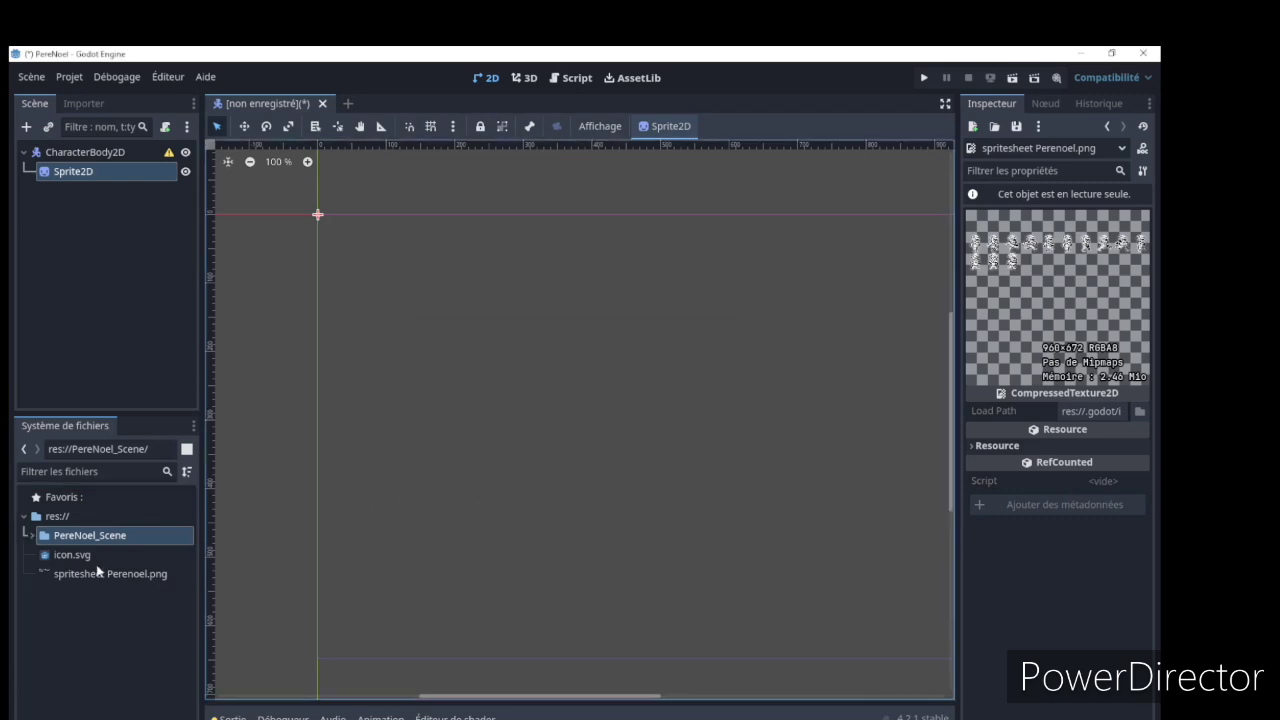
Move spritesheet Perenoel.png into the Sprite subfolder of PereNoel_Scene and expand that subfolder
left_click(31, 535)
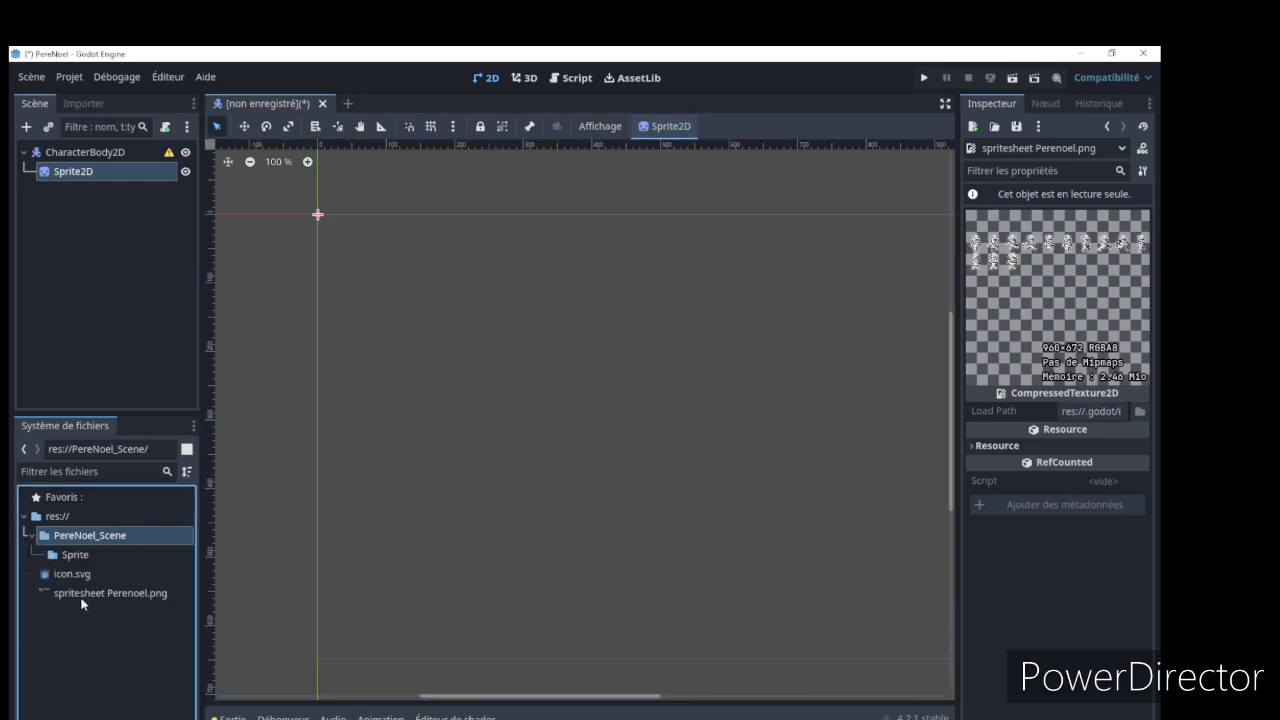
left_click_drag(118, 601, 107, 553)
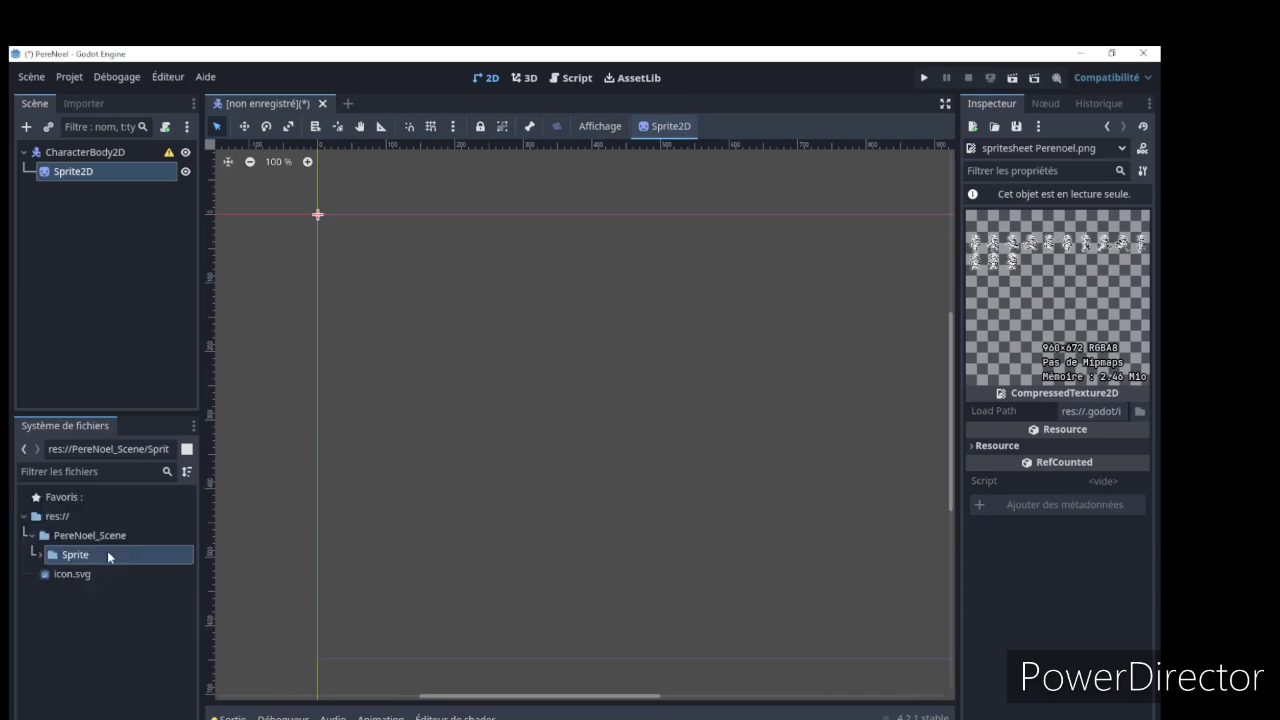
left_click(41, 557)
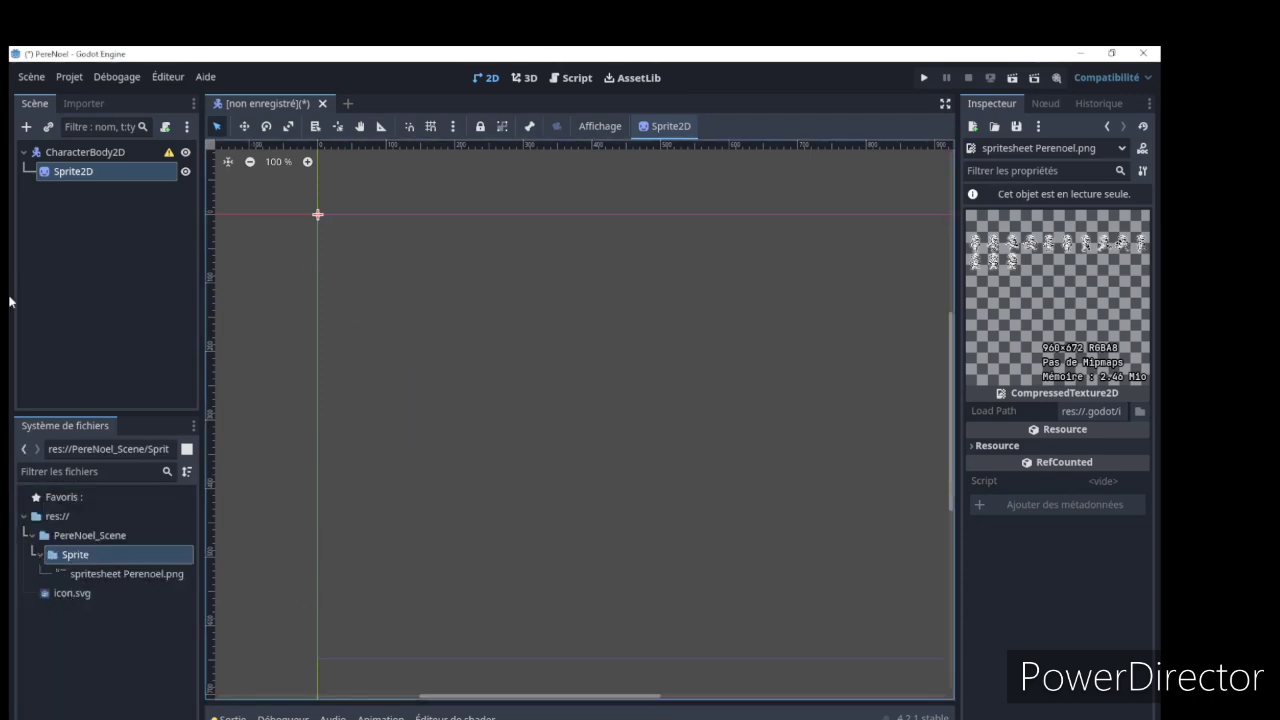
Rename the Sprite2D node in the scene tree to SpritePereNoel
left_click(100, 172)
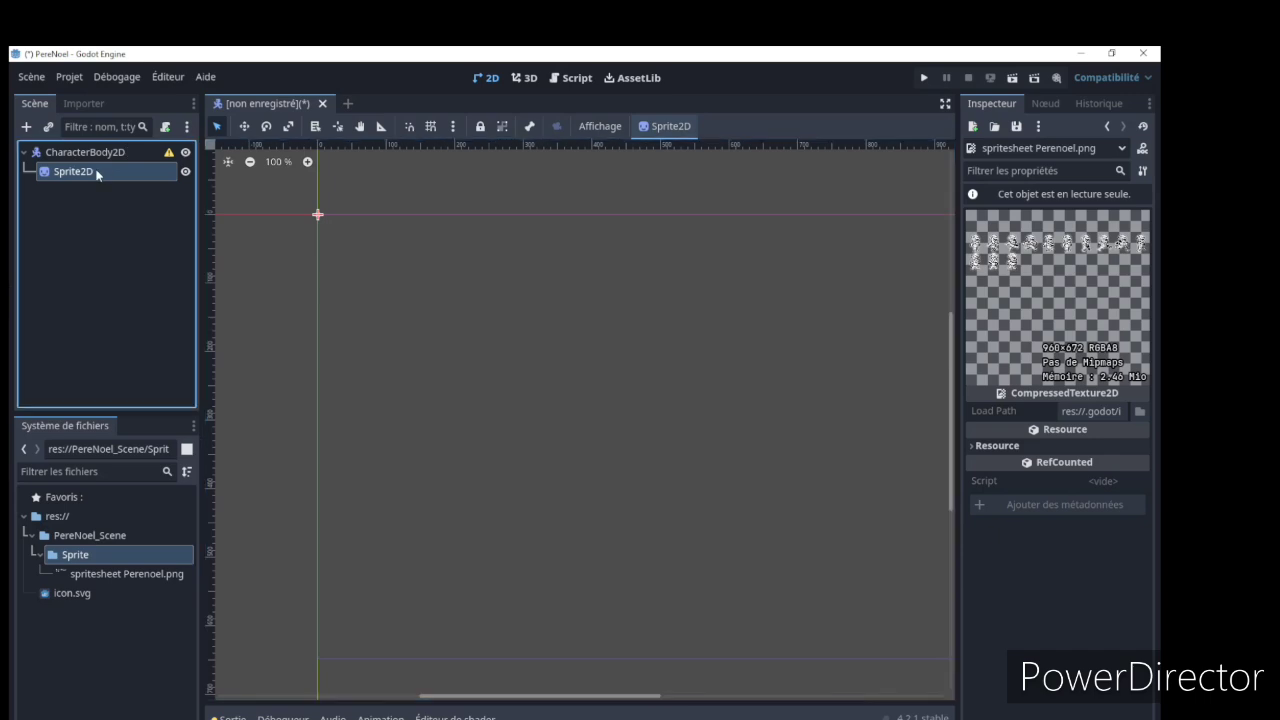
left_click(86, 172)
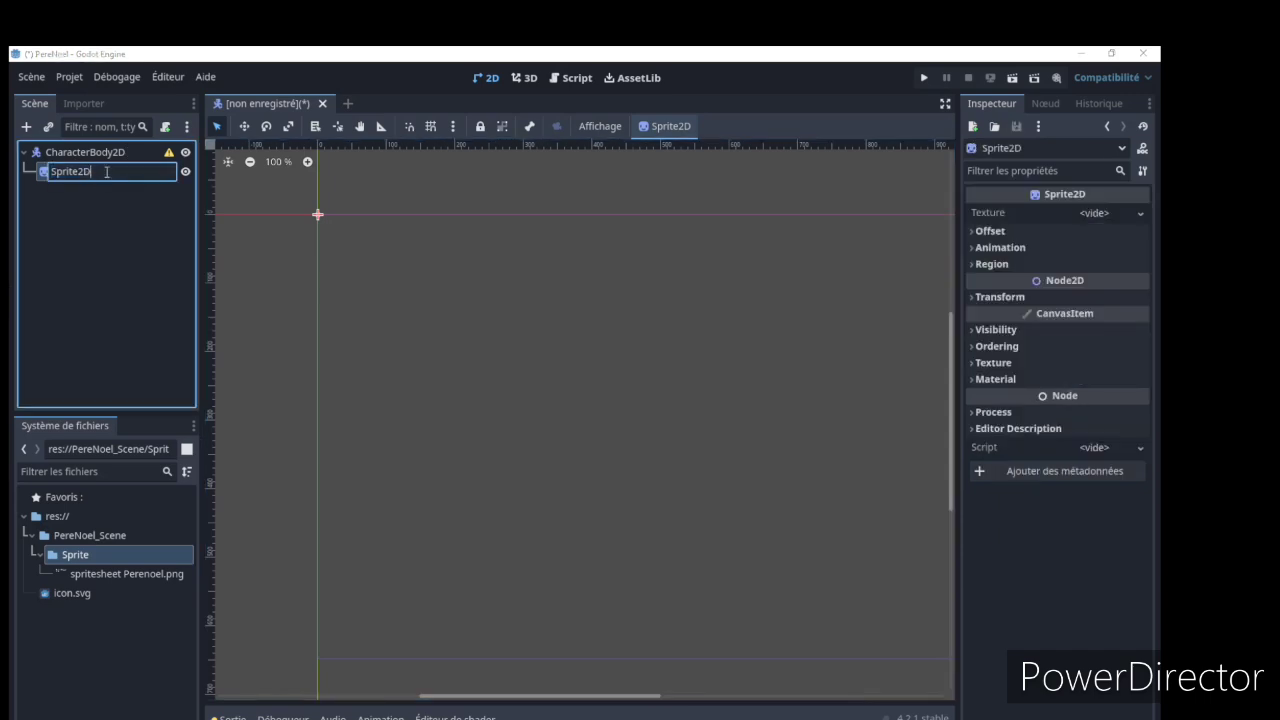
left_click_drag(107, 172, 78, 171)
type("PereNOel")
key("Return")
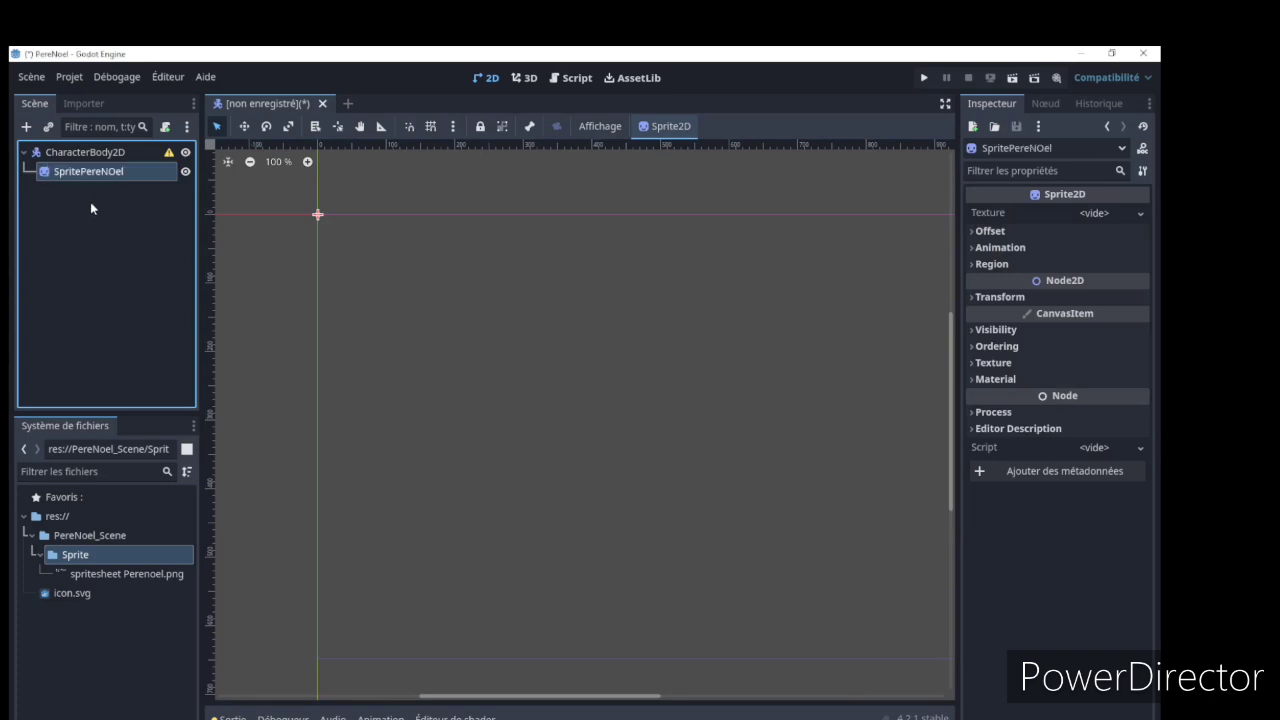
double_click(125, 176)
left_click(114, 172)
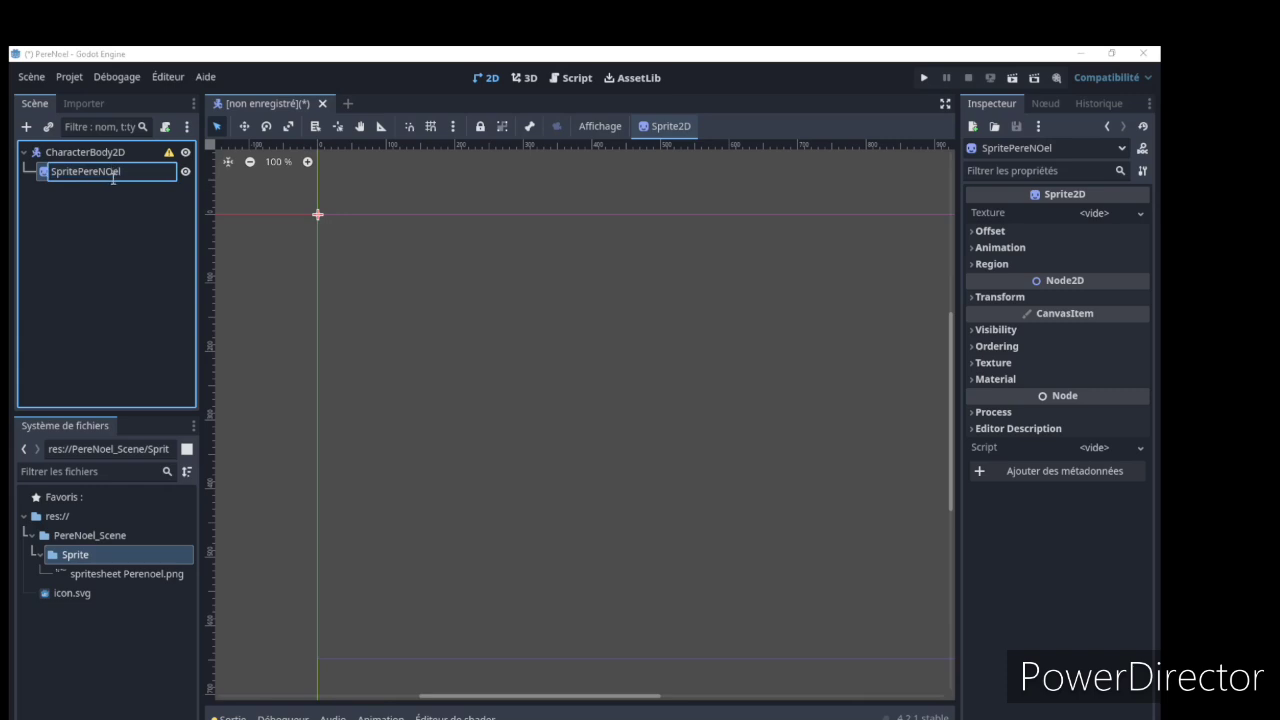
key("BackSpace")
type("o")
key("Return")
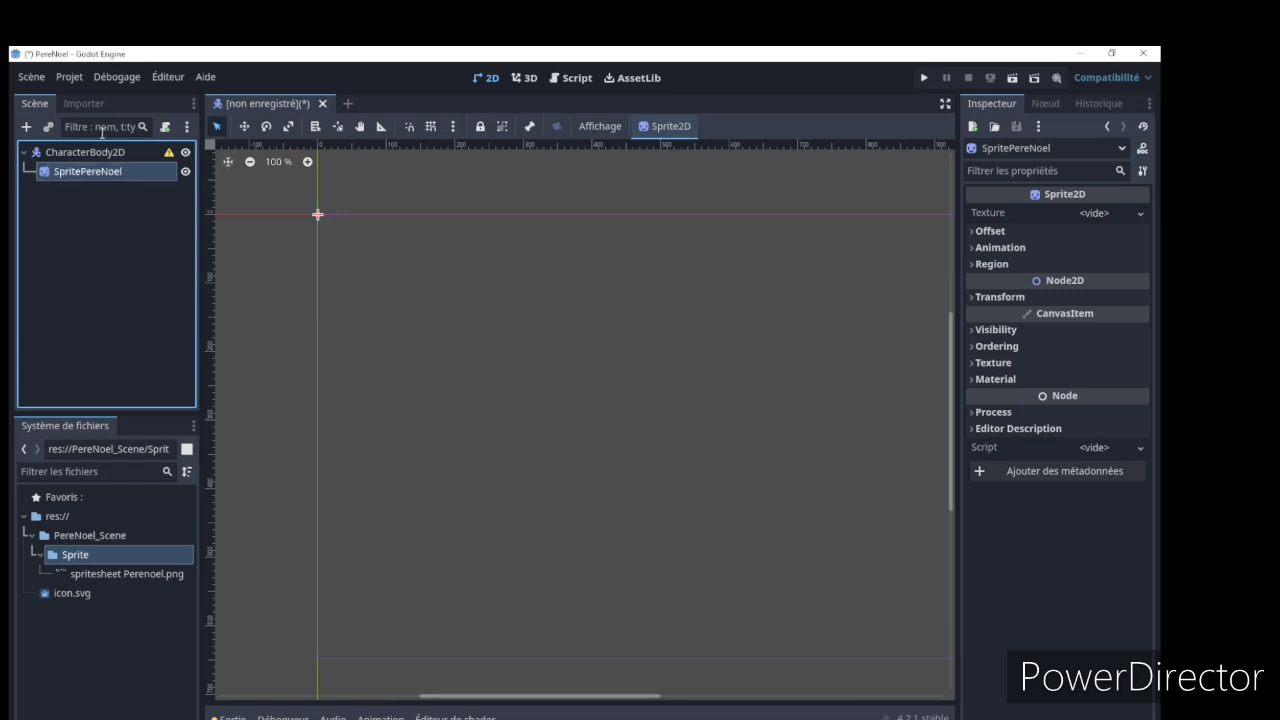
Rename the root CharacterBody2D node in the scene tree to PereNoel
left_click(99, 154)
left_click(111, 153)
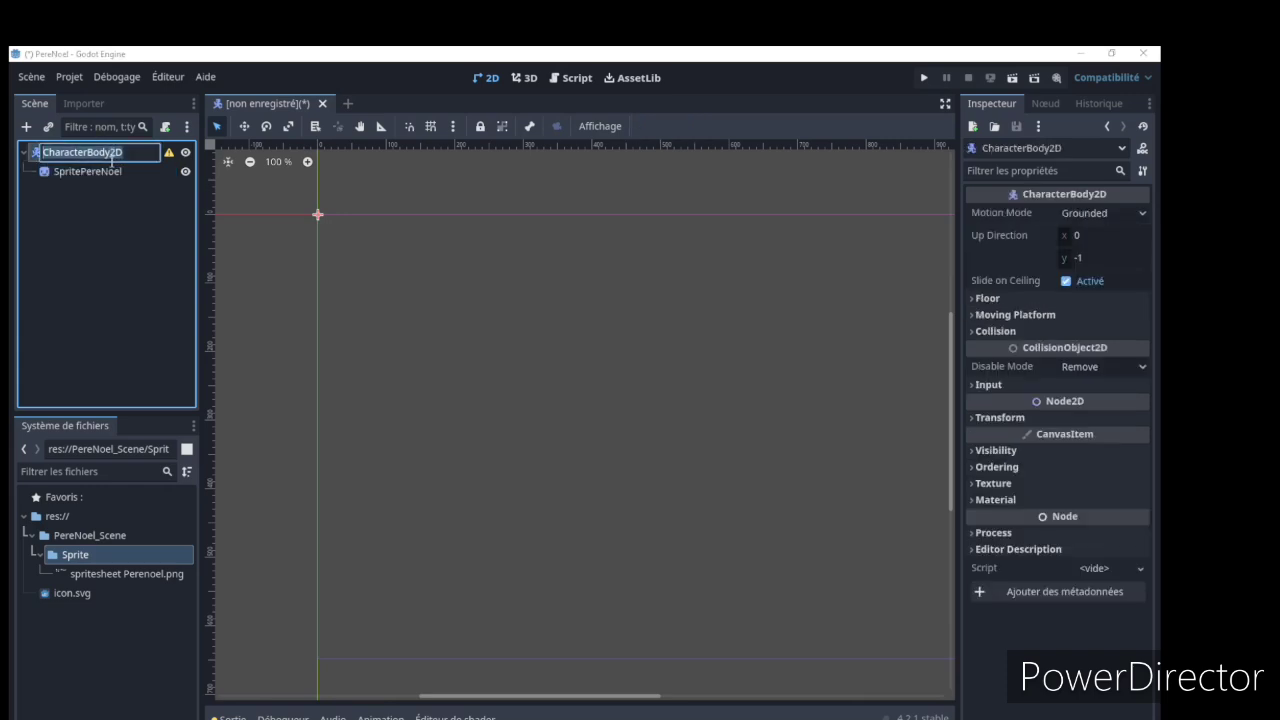
type("PereNoel")
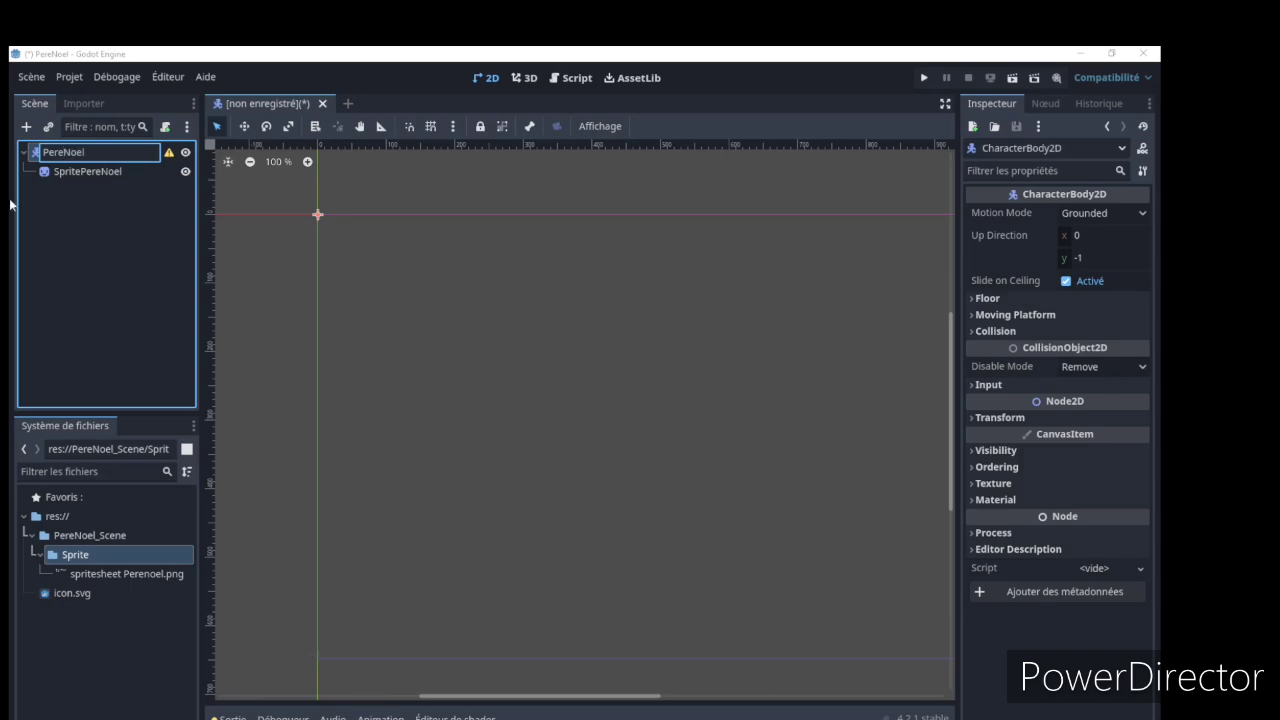
key("Return")
Assign spritesheet Perenoel.png from the Sprite folder as the Texture of the SpritePereNoel node
left_click(100, 172)
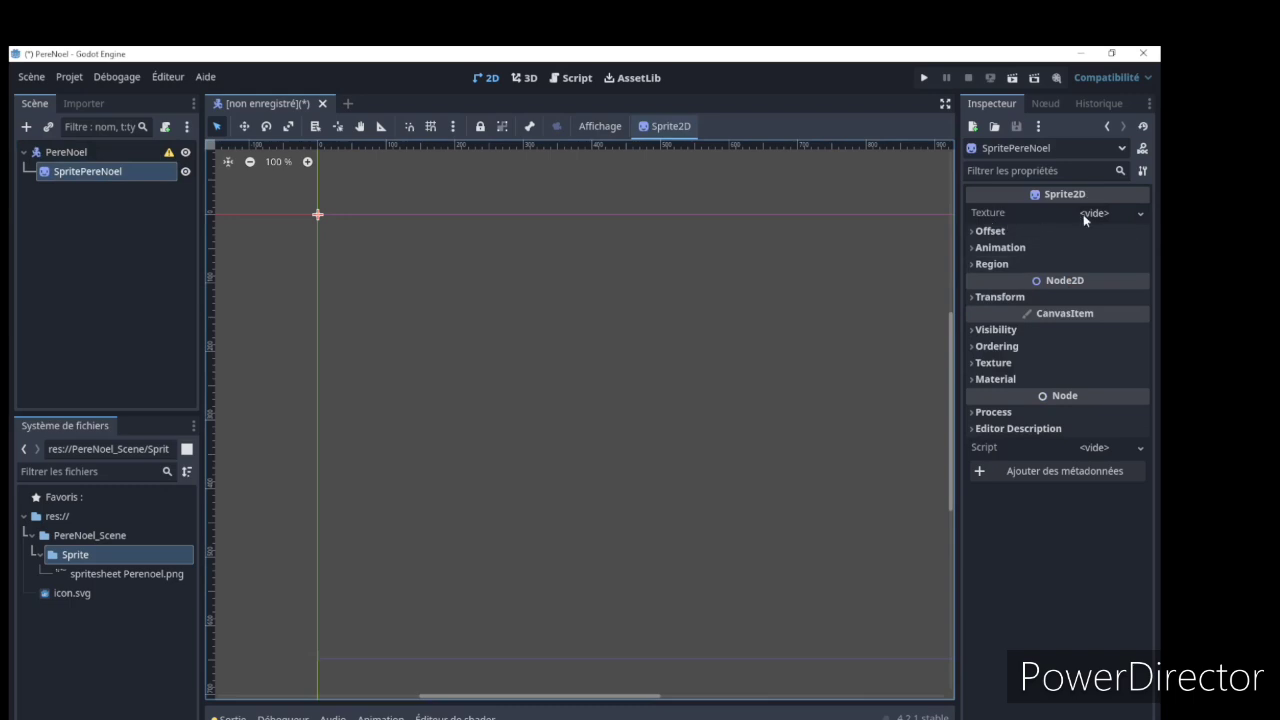
left_click(127, 574)
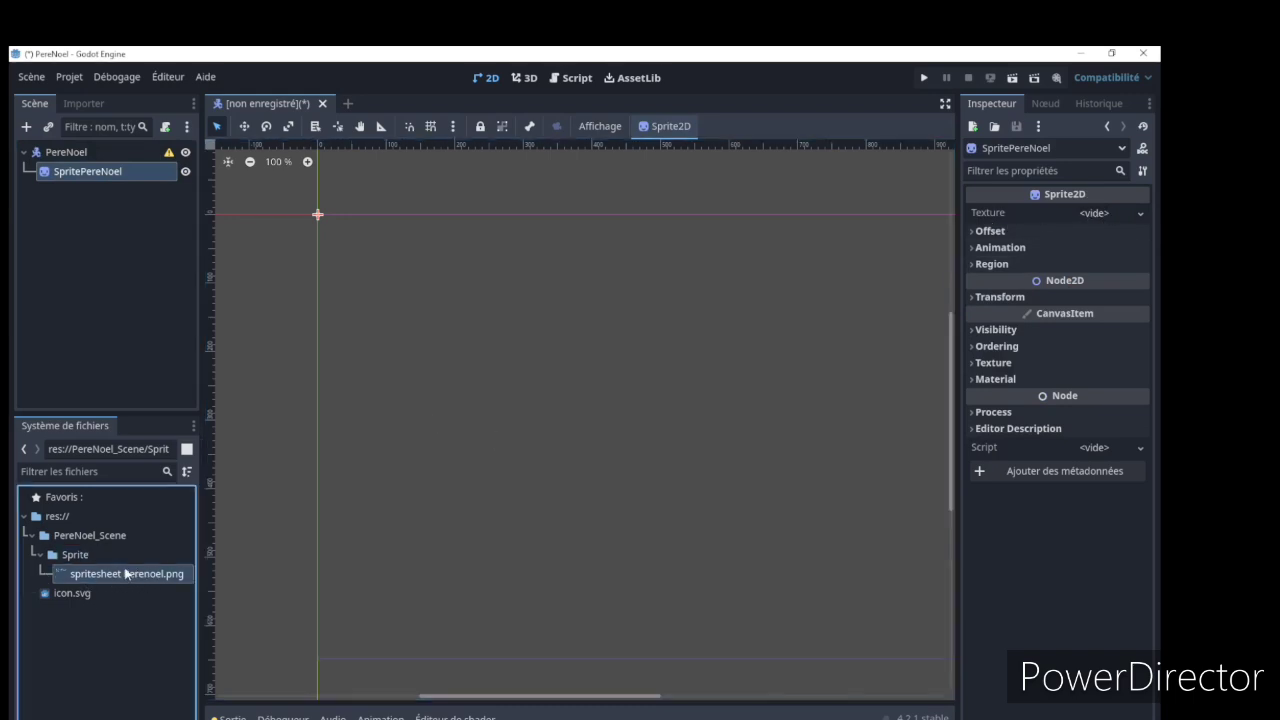
left_click_drag(116, 577, 1082, 214)
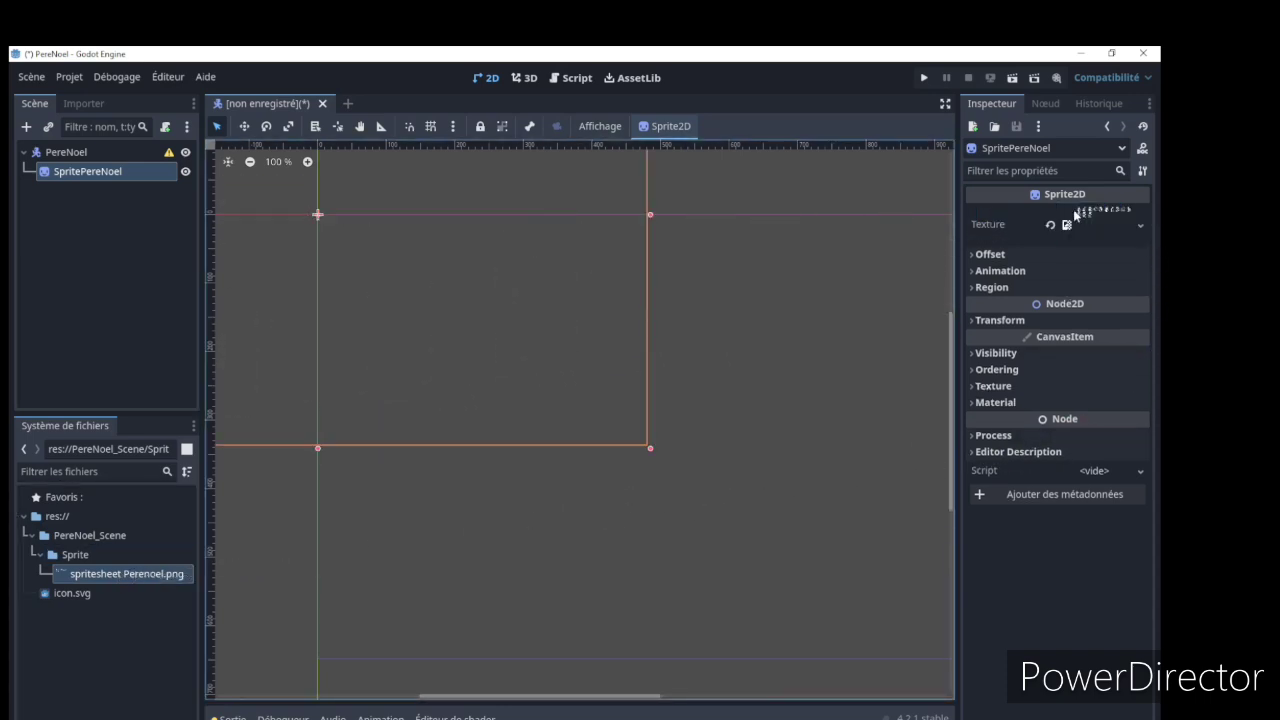
Examine the poses on the sprite sheet in the viewport and compare their layout with the gridded original in GIMP
left_click_drag(631, 694, 523, 689)
scroll(845, 413, "up", 1)
scroll(845, 413, "down", 12)
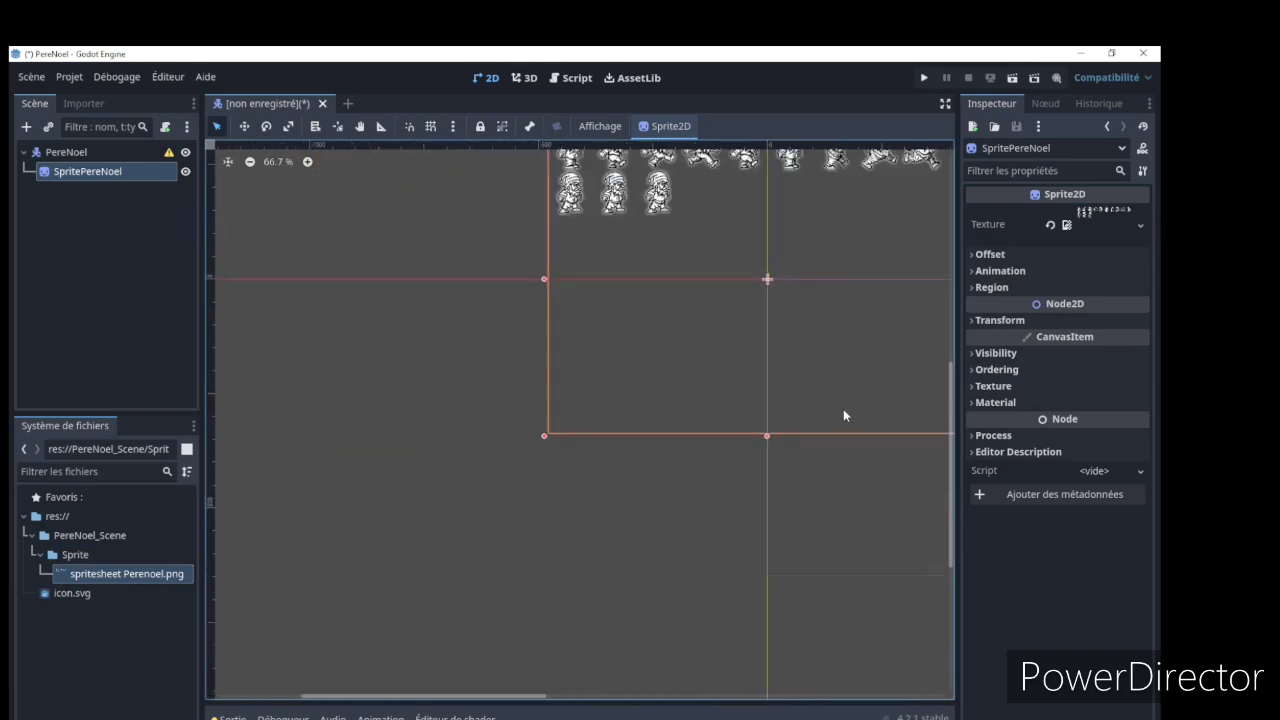
left_click_drag(497, 694, 614, 696)
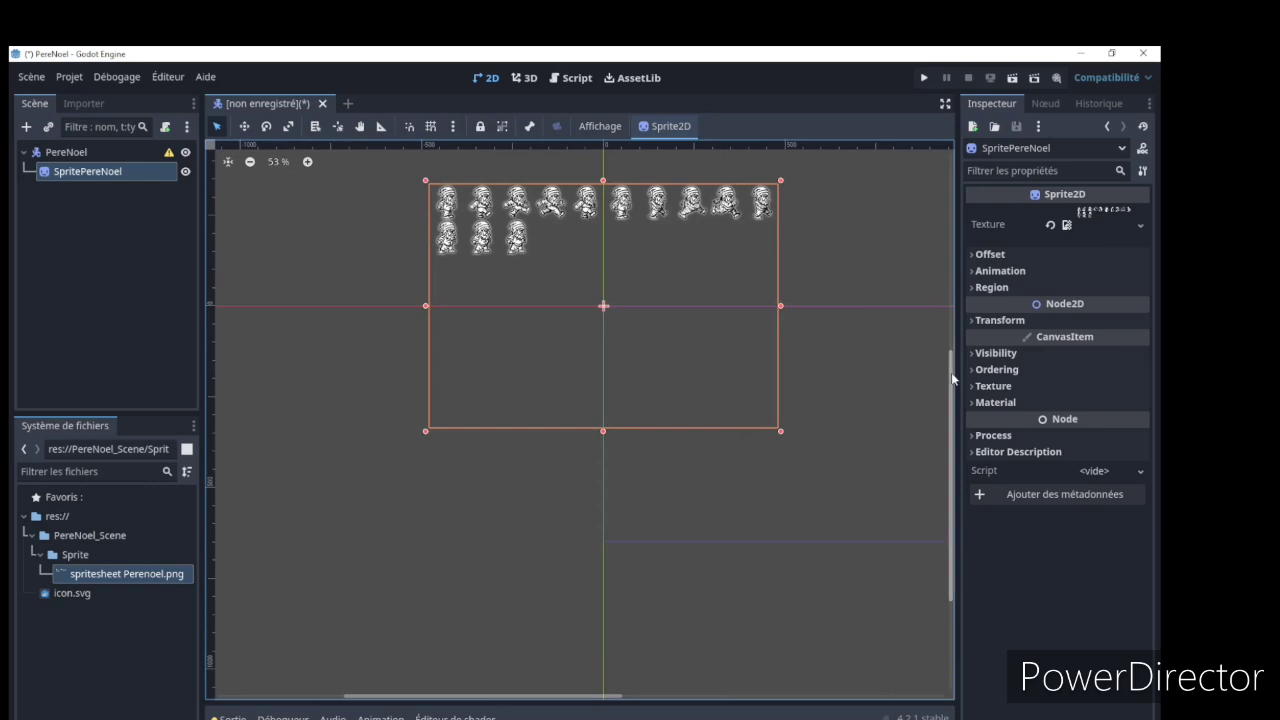
left_click_drag(951, 366, 951, 268)
scroll(510, 322, "up", 15)
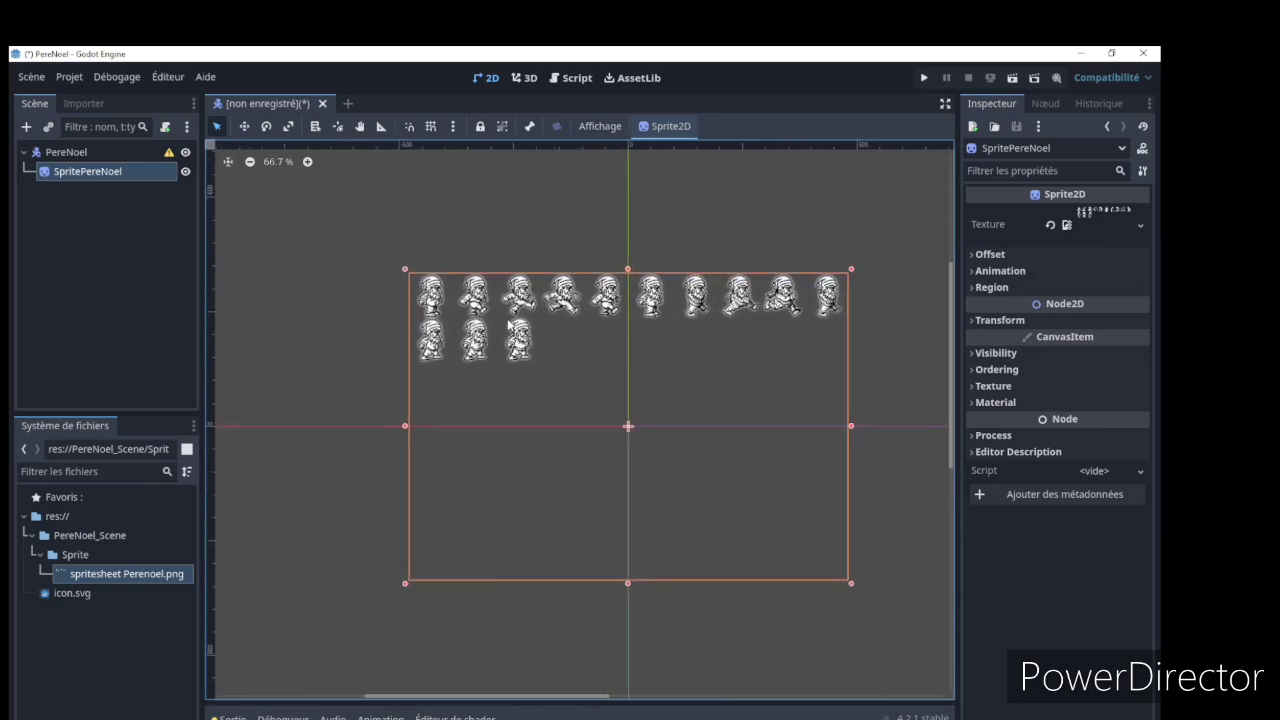
scroll(508, 325, "up", 1)
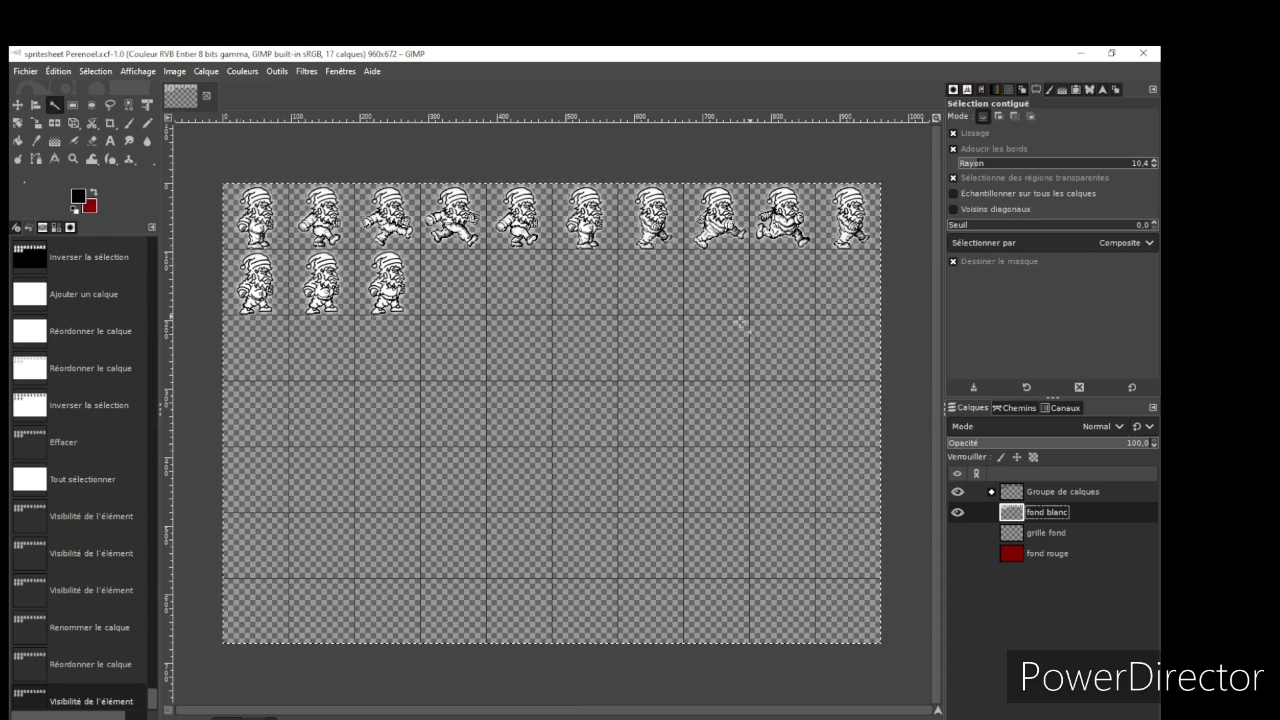
mouse_move(661, 716)
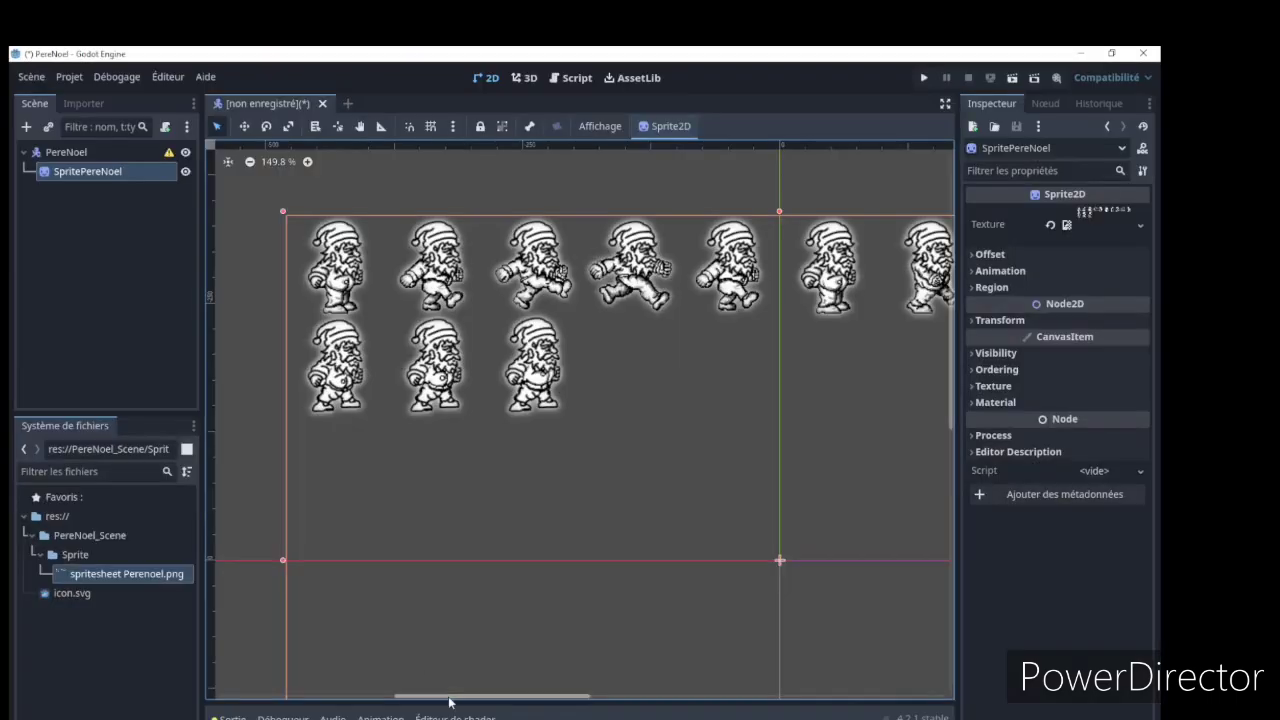
scroll(457, 697, "right", 3)
left_click_drag(465, 697, 449, 697)
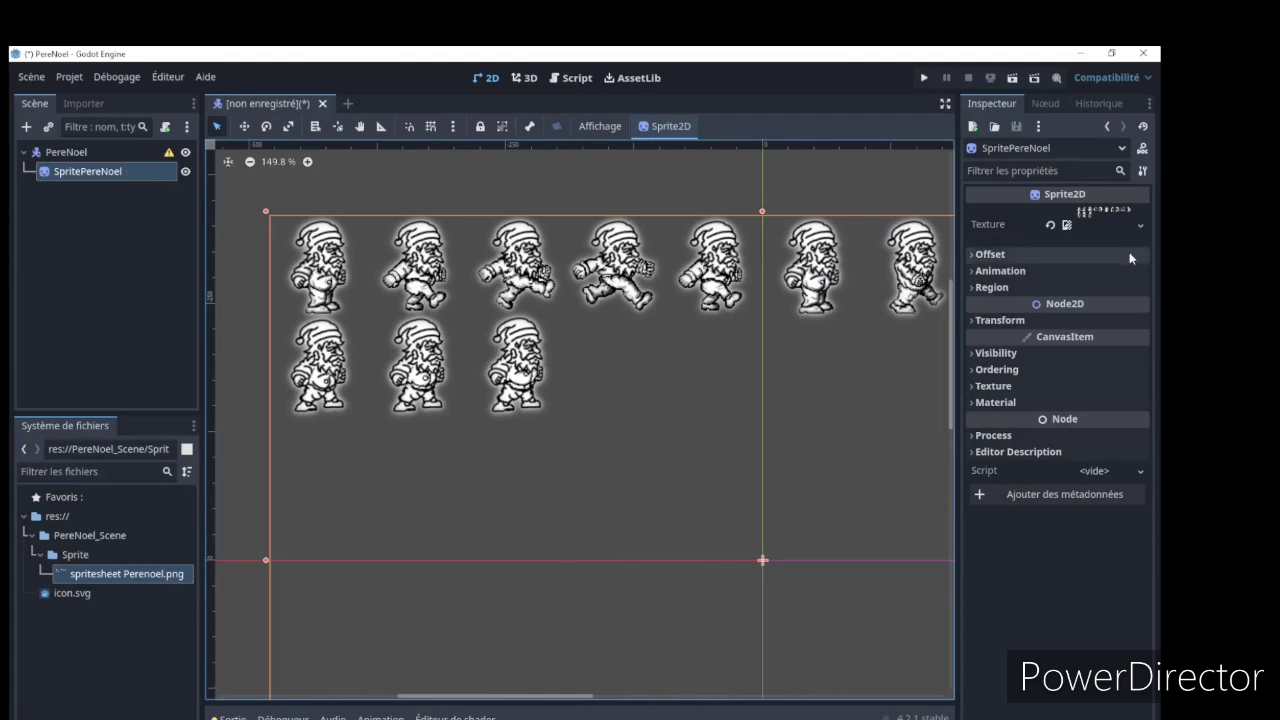
Set SpritePereNoel's Animation Hframes to 10 to match the columns of the sprite sheet
left_click(977, 271)
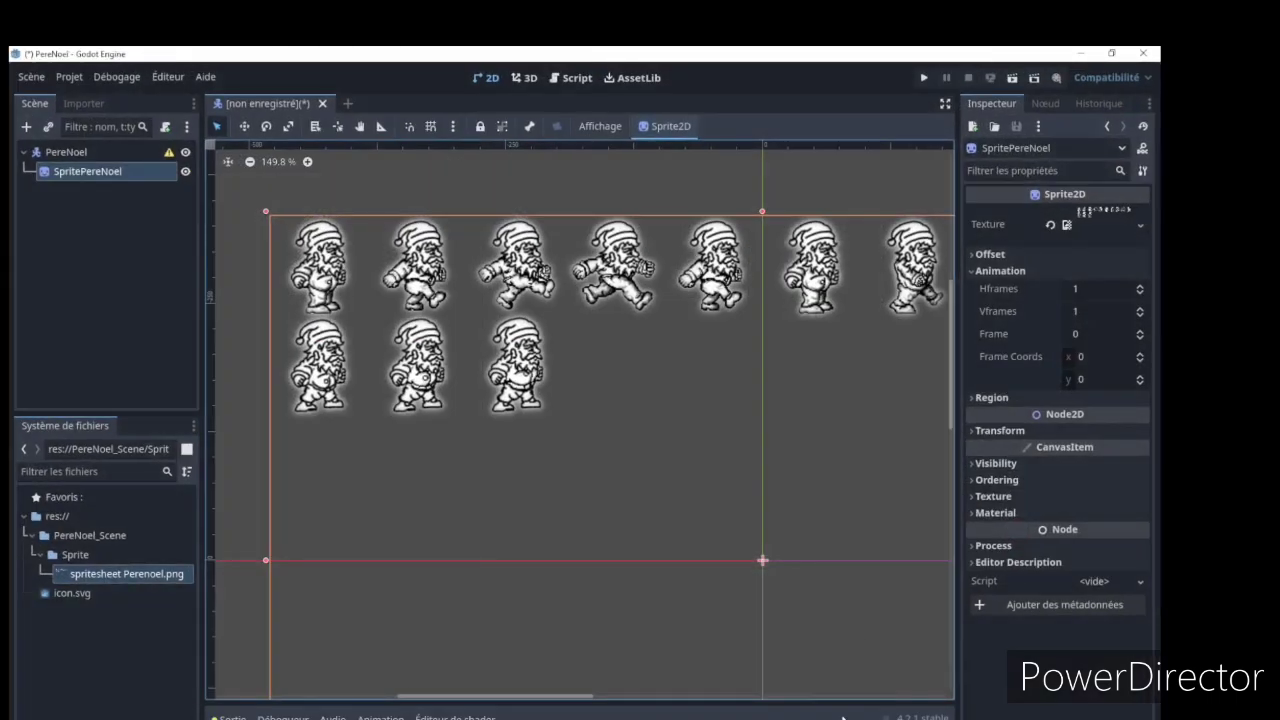
left_click(1105, 288)
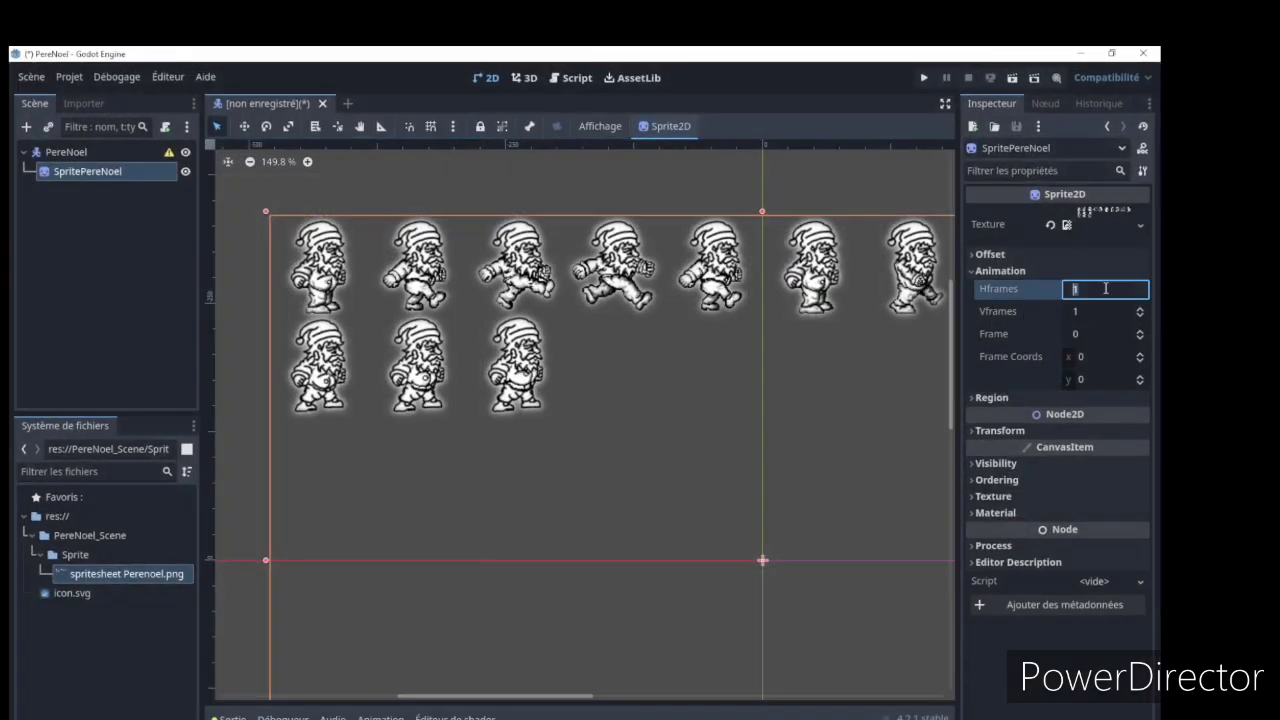
type("1")
key("Return")
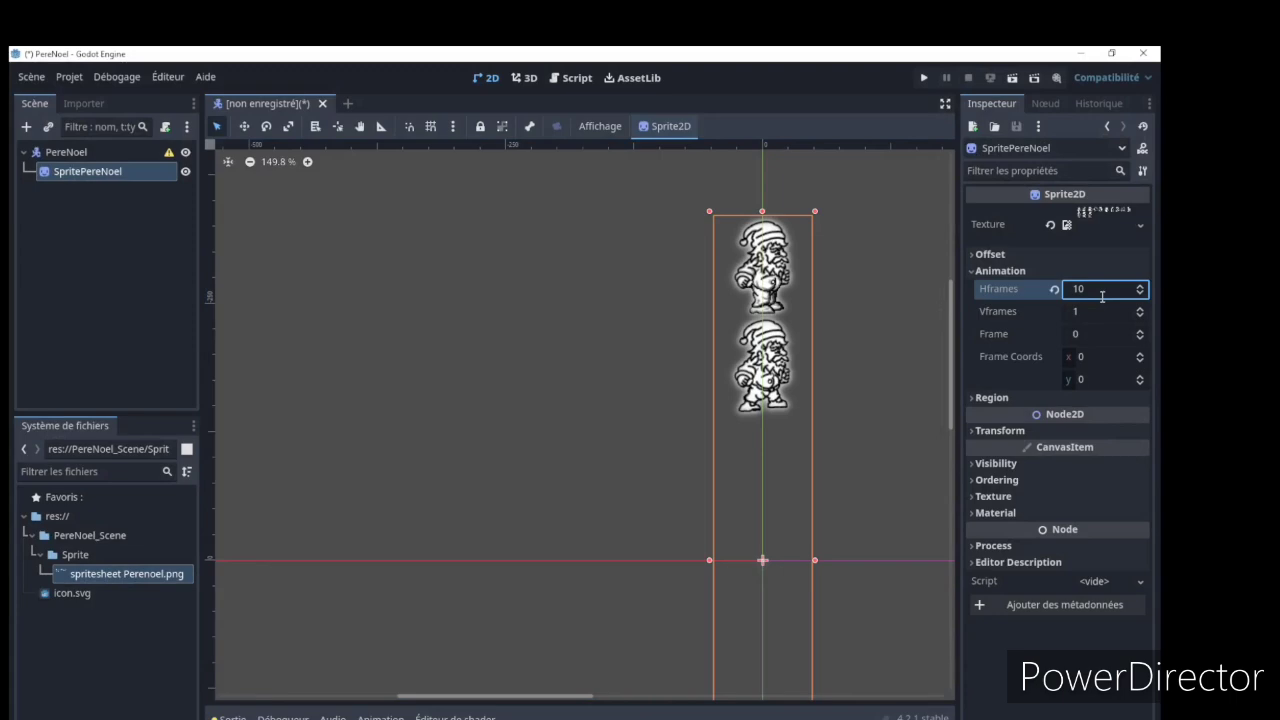
left_click(801, 340)
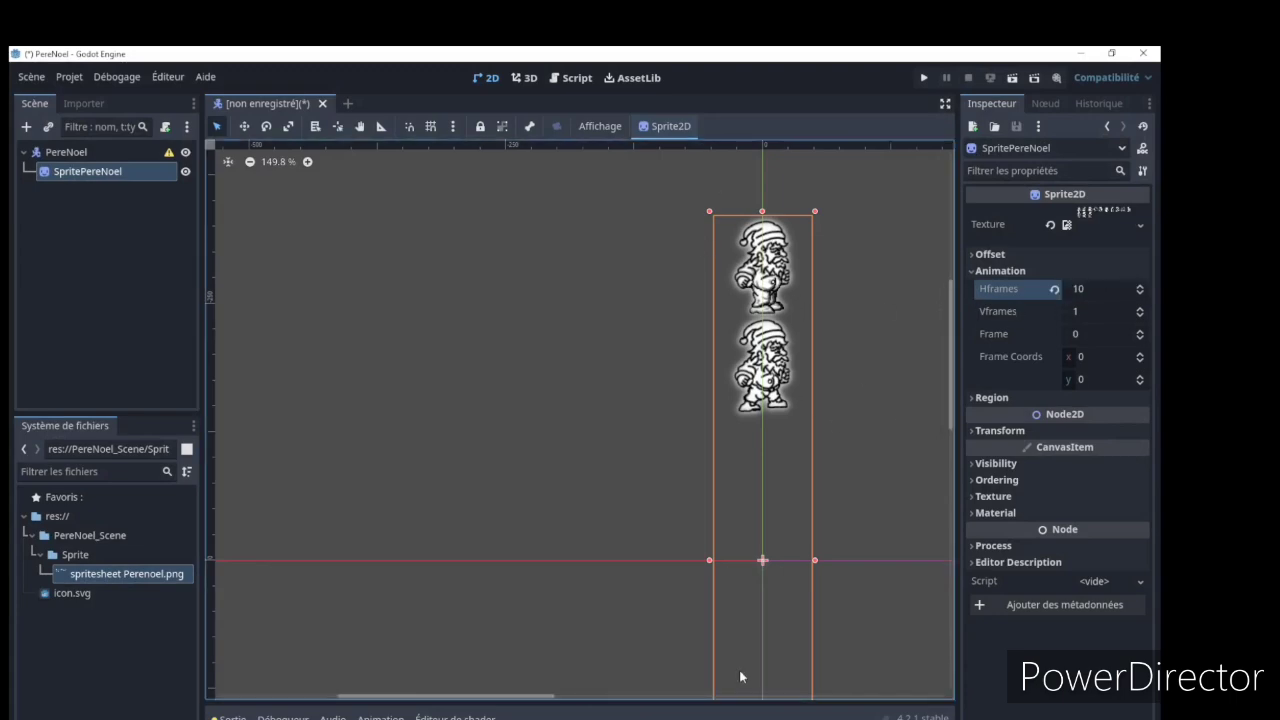
Set SpritePereNoel's Vframes to 7 to match the rows of the sprite sheet
left_click(286, 719)
left_click(1068, 311)
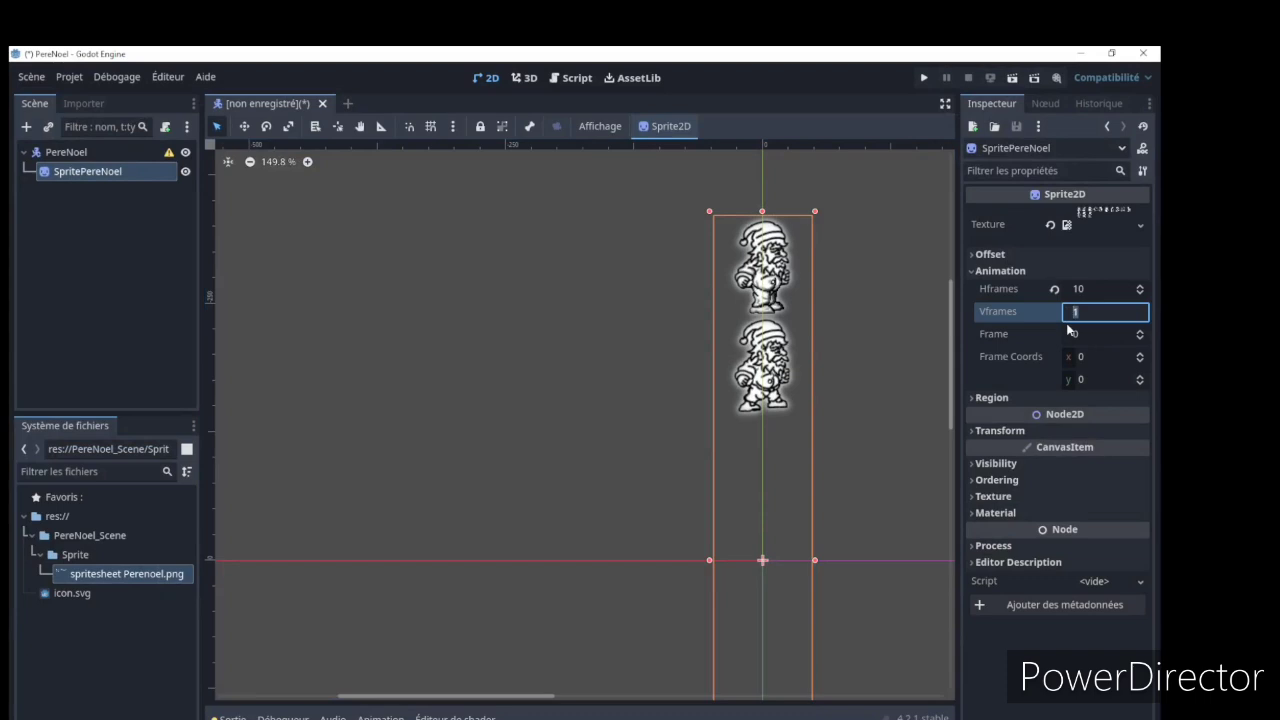
type("7")
key("Return")
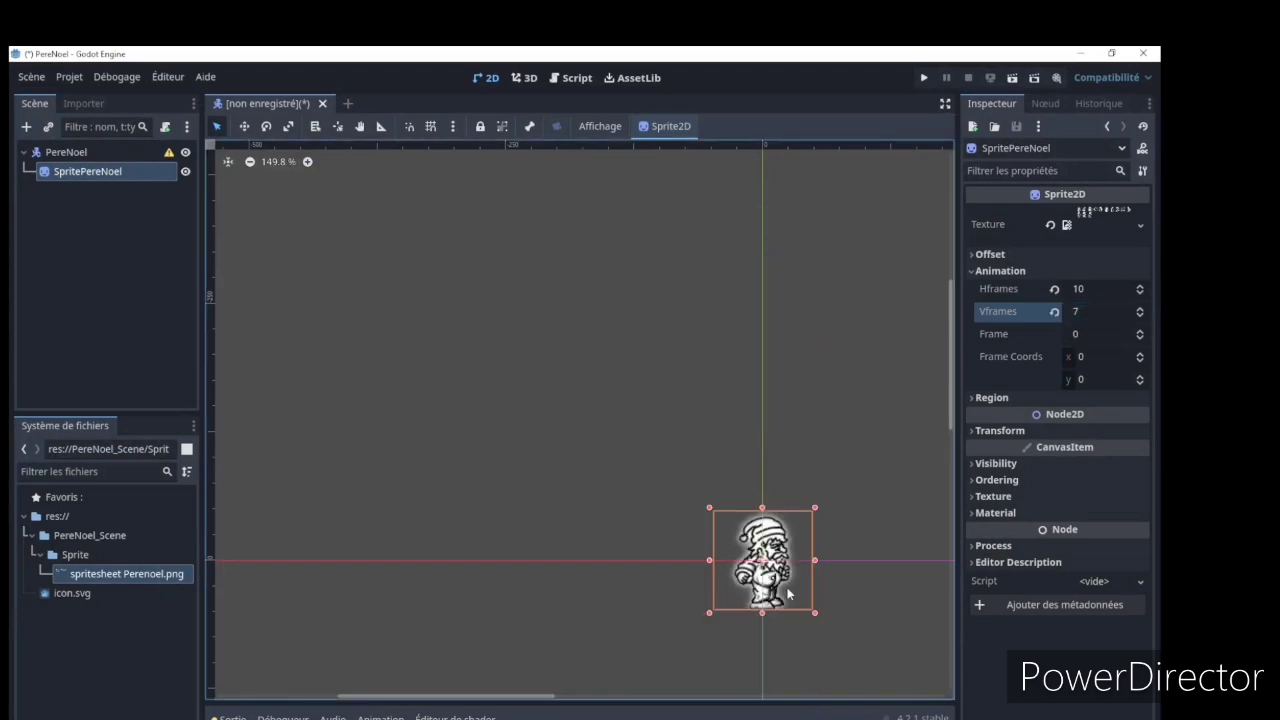
scroll(788, 594, "up", 6)
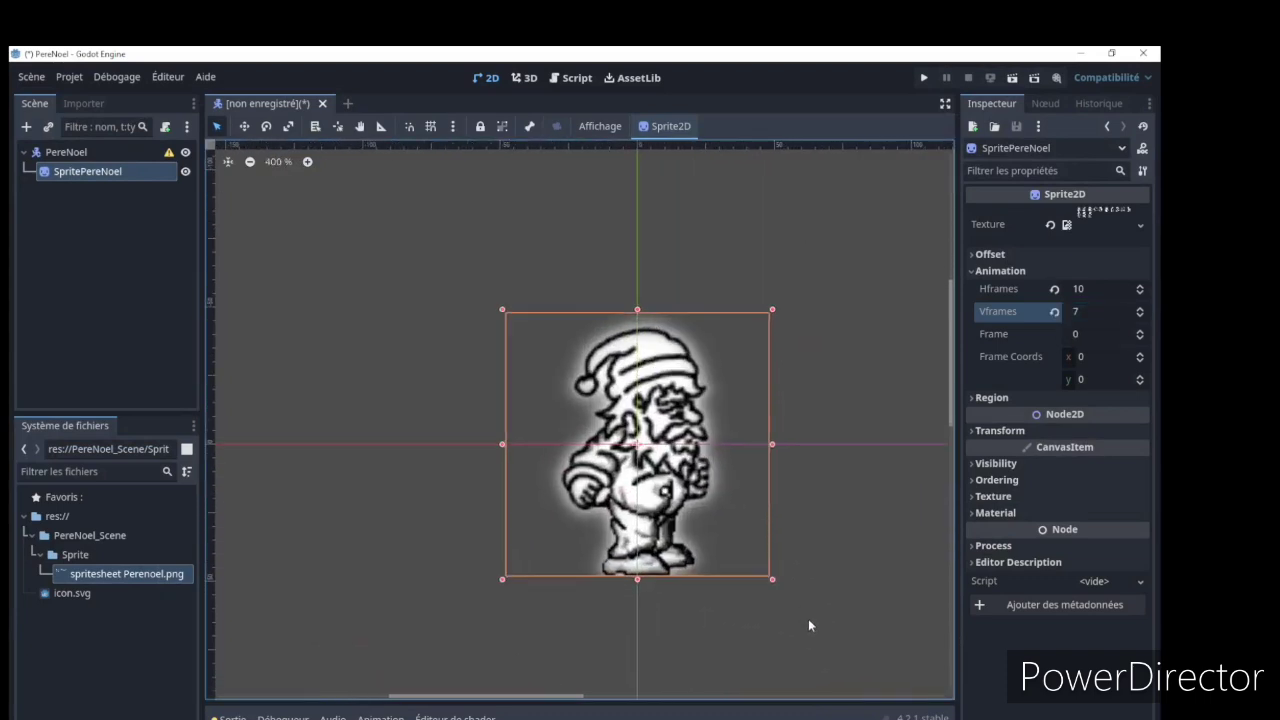
scroll(809, 625, "up", 1)
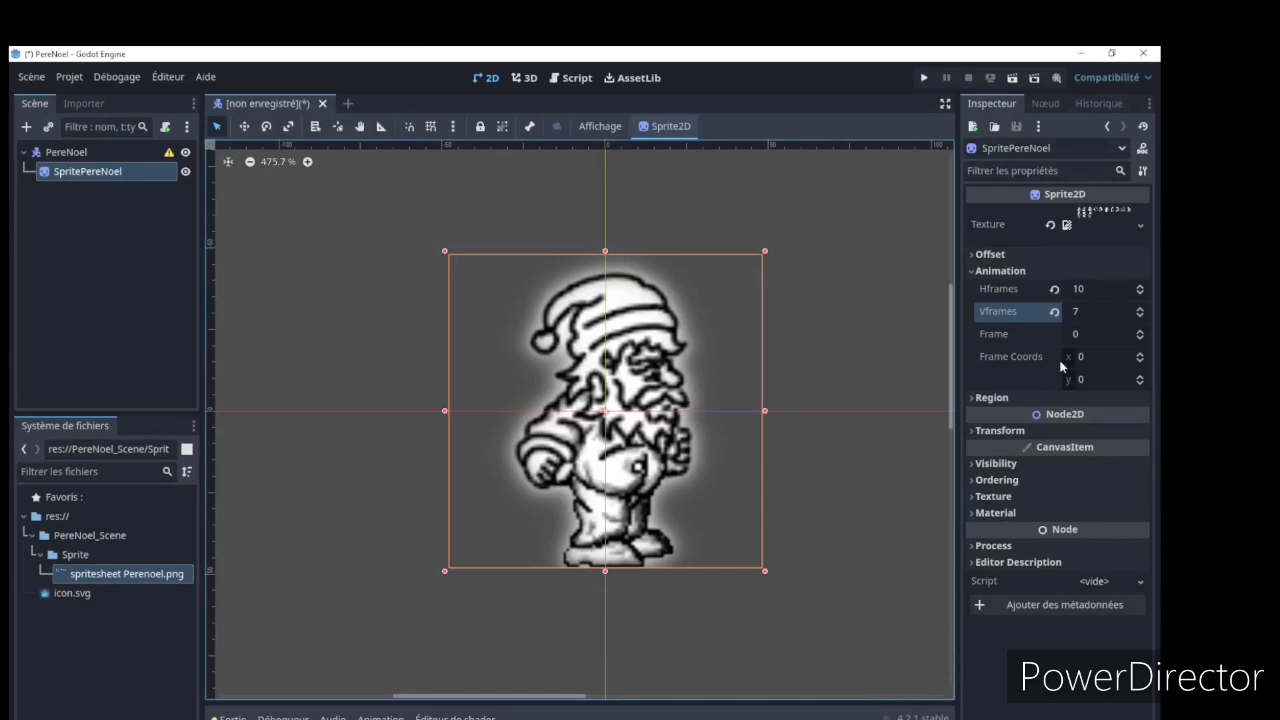
Try switching the sprite's Frame Coords y between 0 and 1, comparing the displayed pose with the sheet in GIMP
left_click(1140, 377)
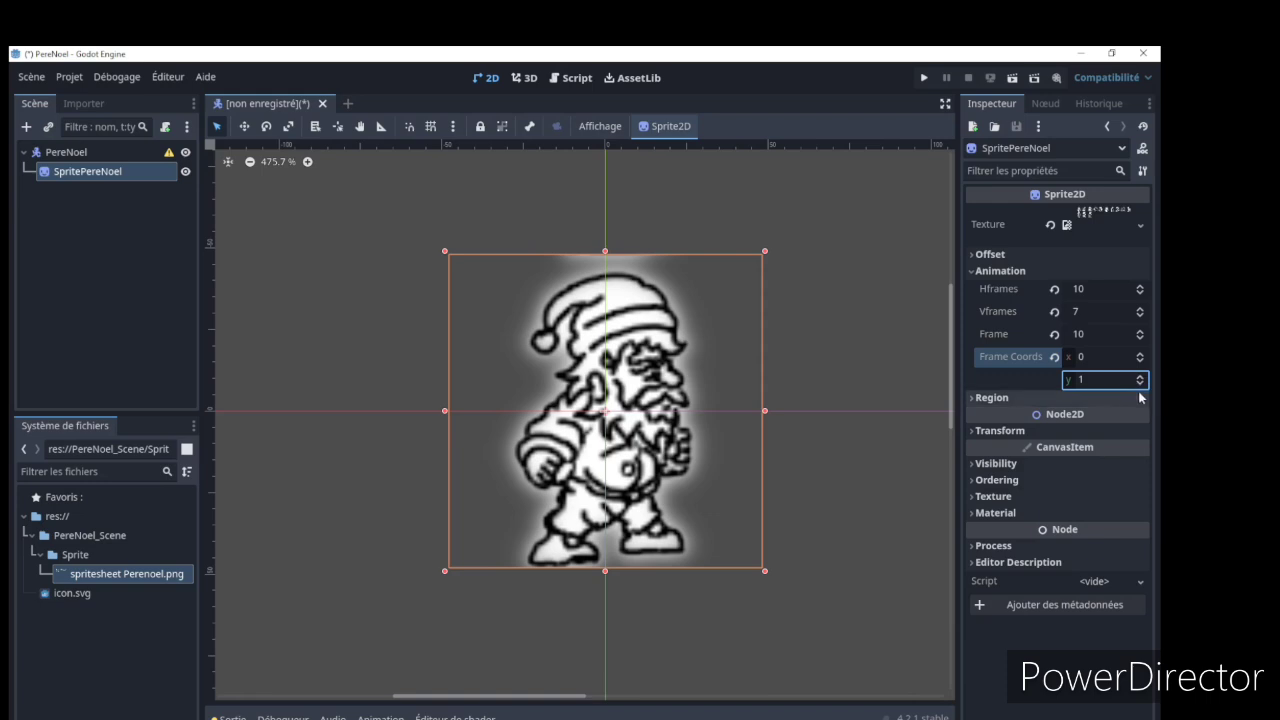
left_click(1141, 384)
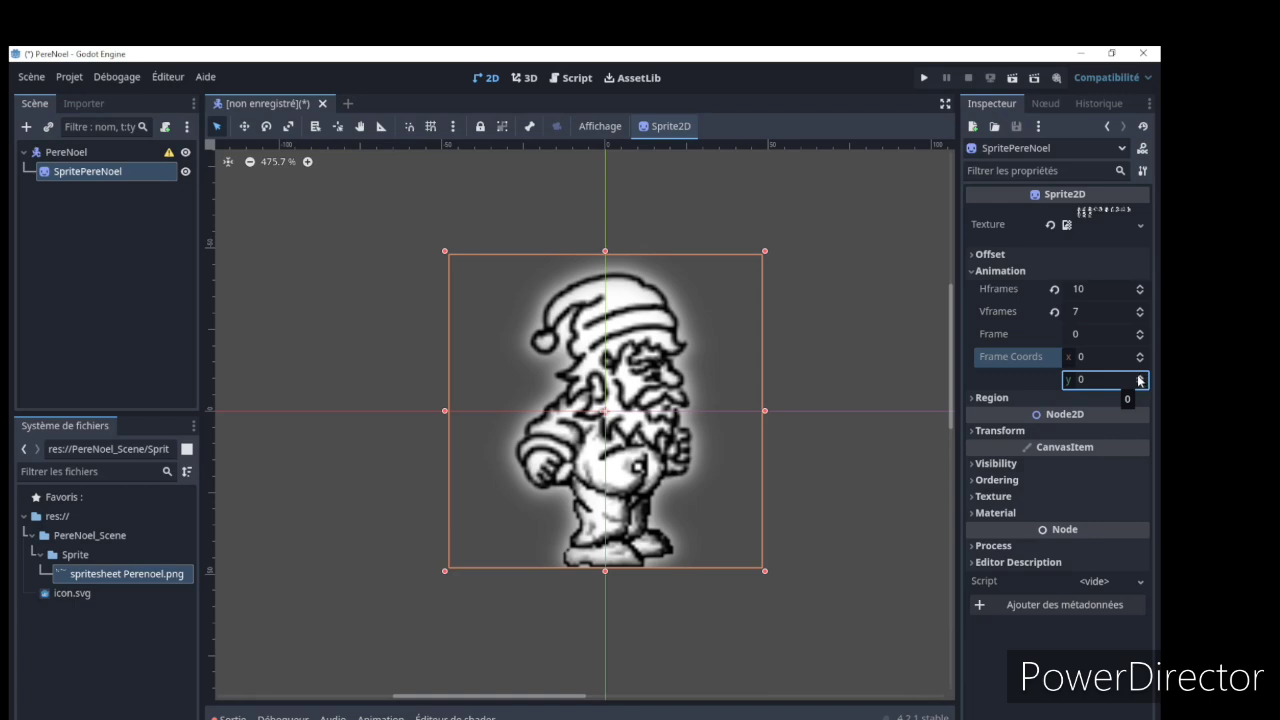
left_click(1138, 380)
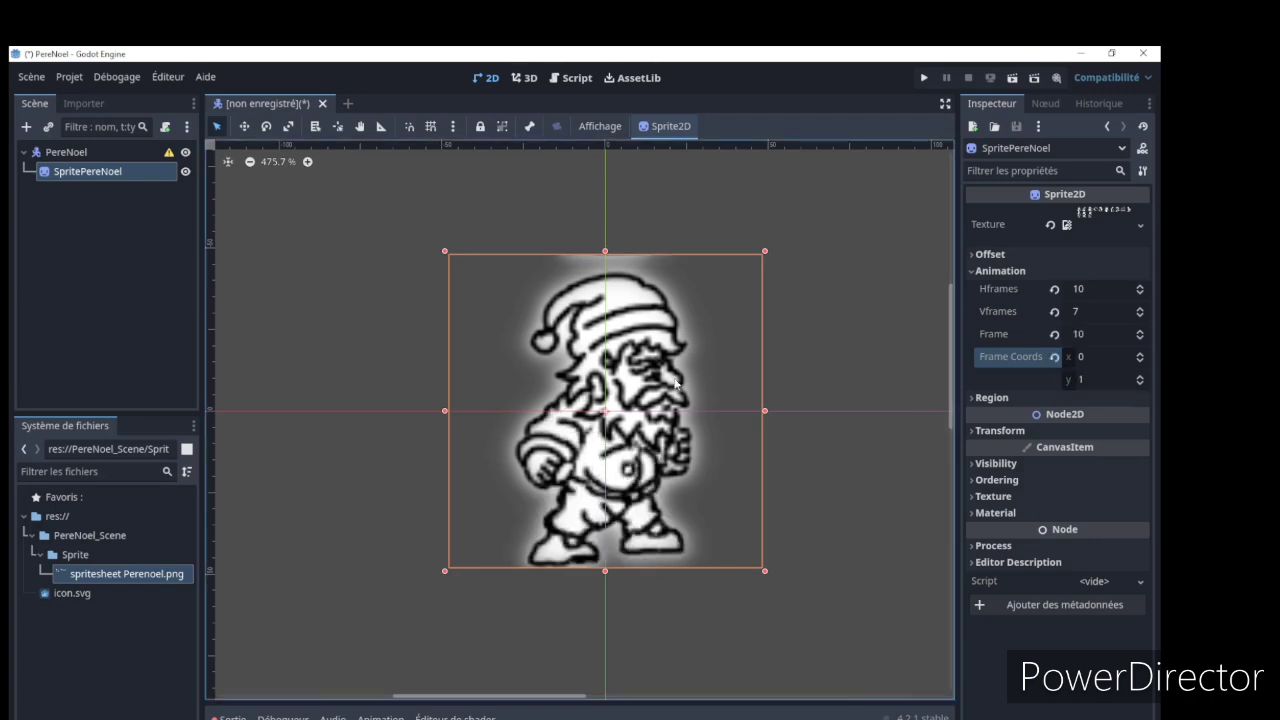
left_click(655, 719)
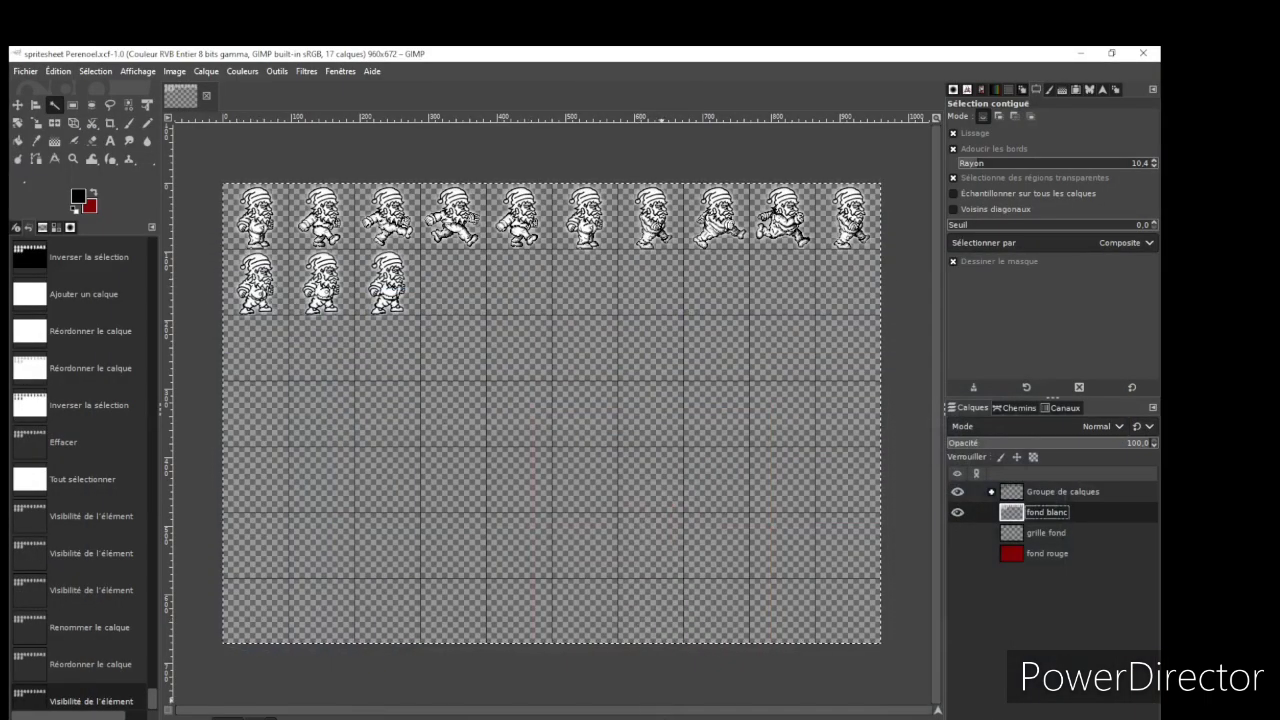
left_click(650, 719)
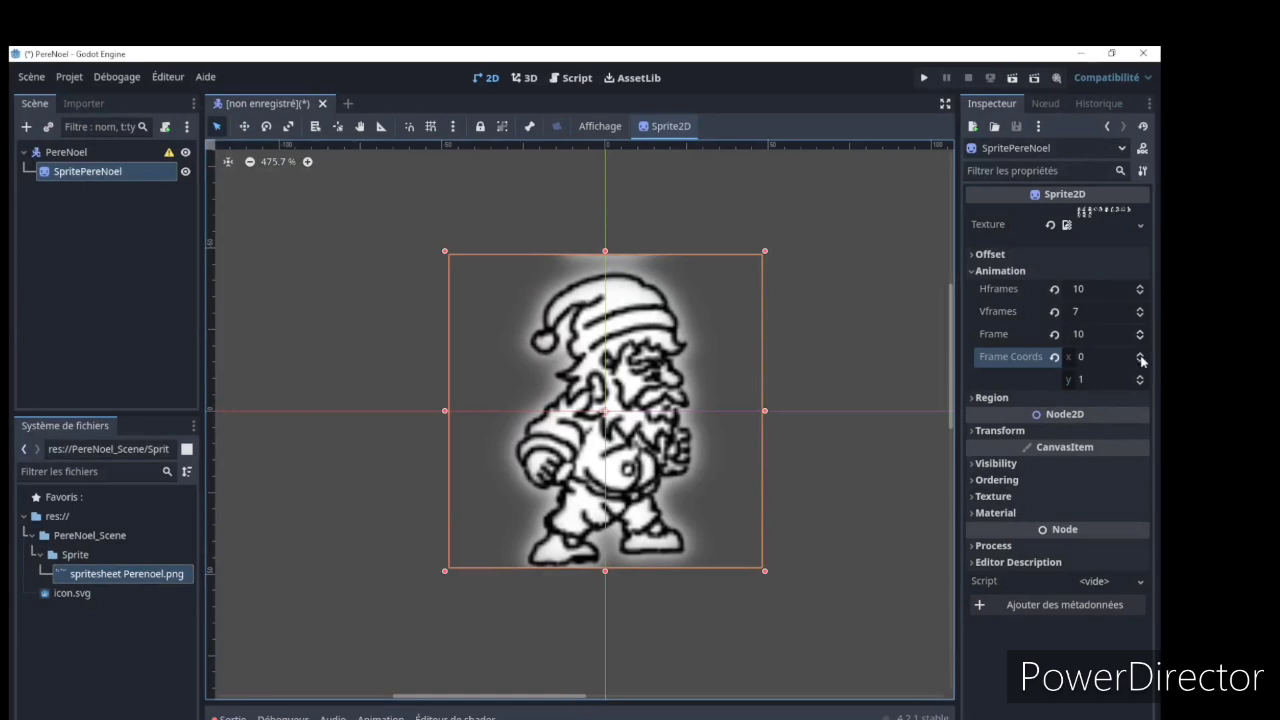
Reset the sprite's Frame to its default and set Frame Coords y to 1
left_click(1141, 362)
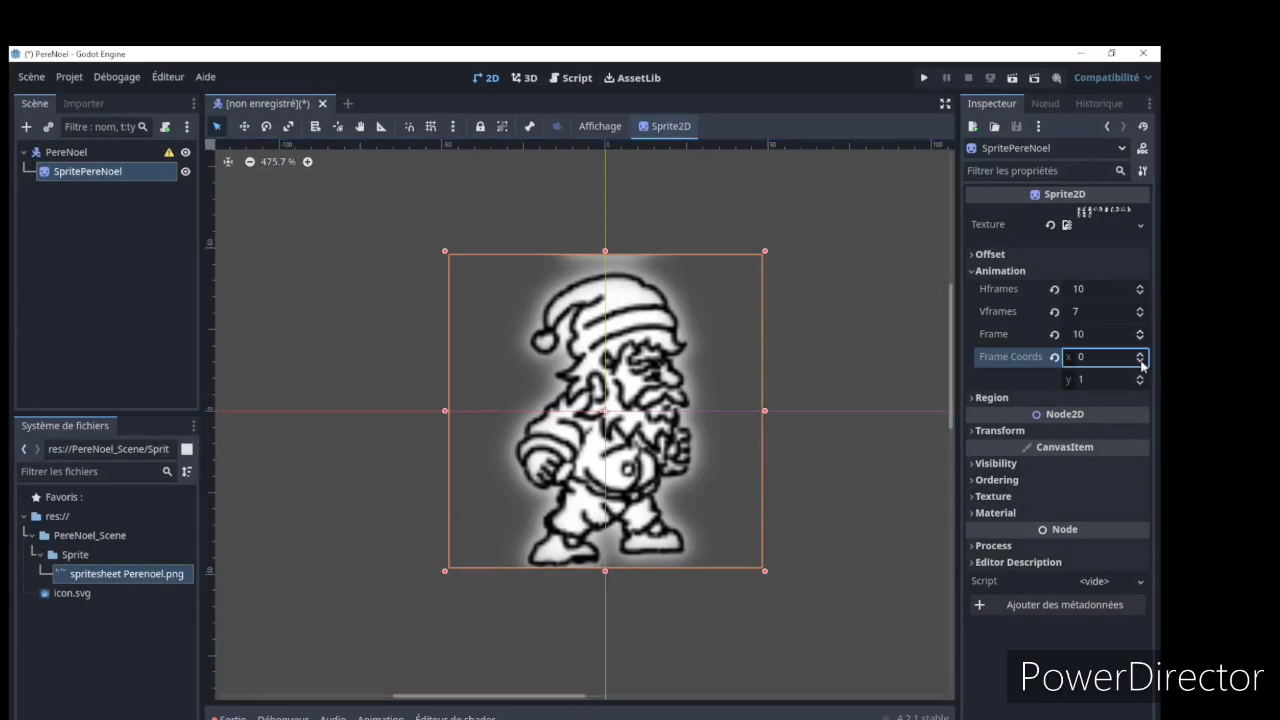
left_click(1053, 337)
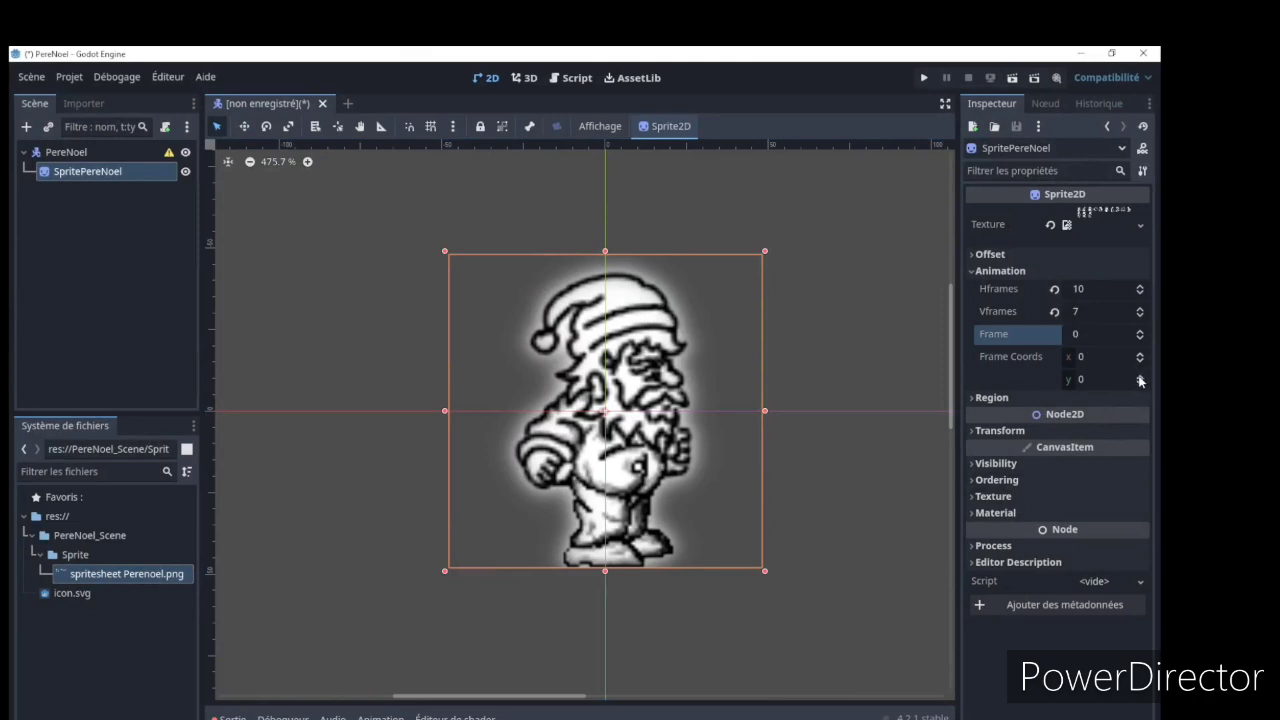
left_click(1140, 377)
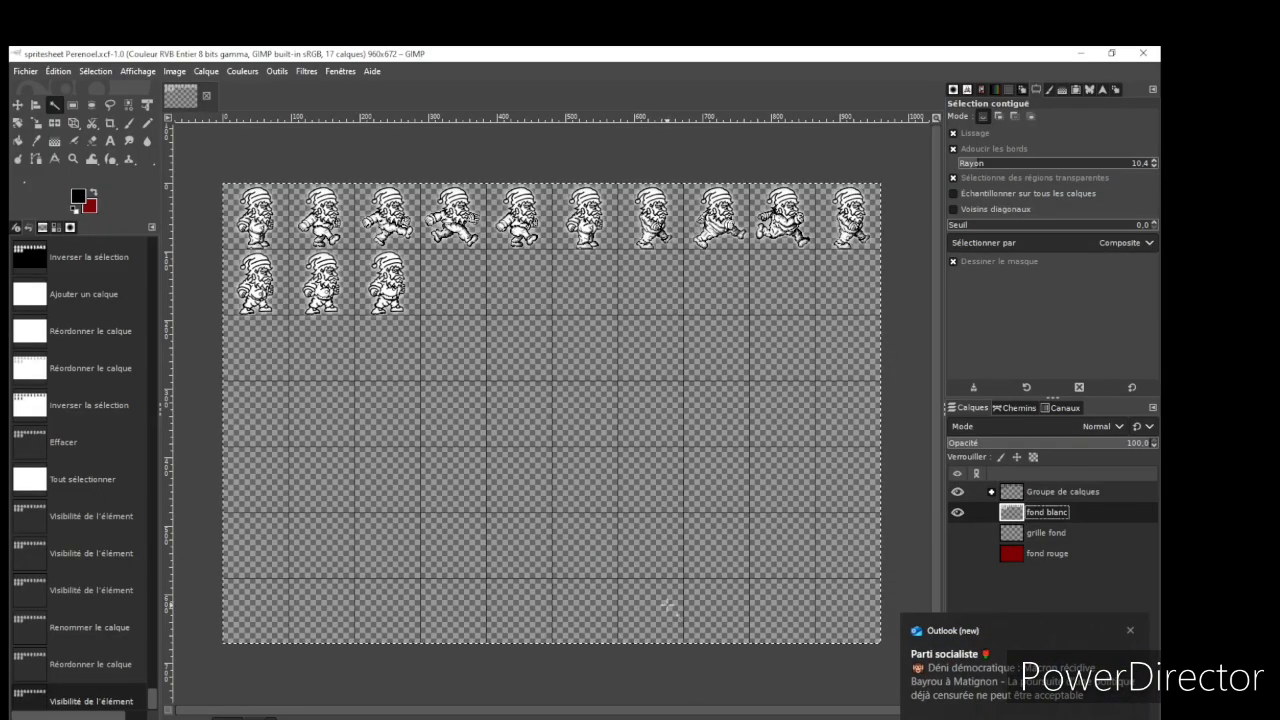
Dismiss the notification in GIMP and examine the Run and Idle layers inside Groupe de calques
left_click(1130, 630)
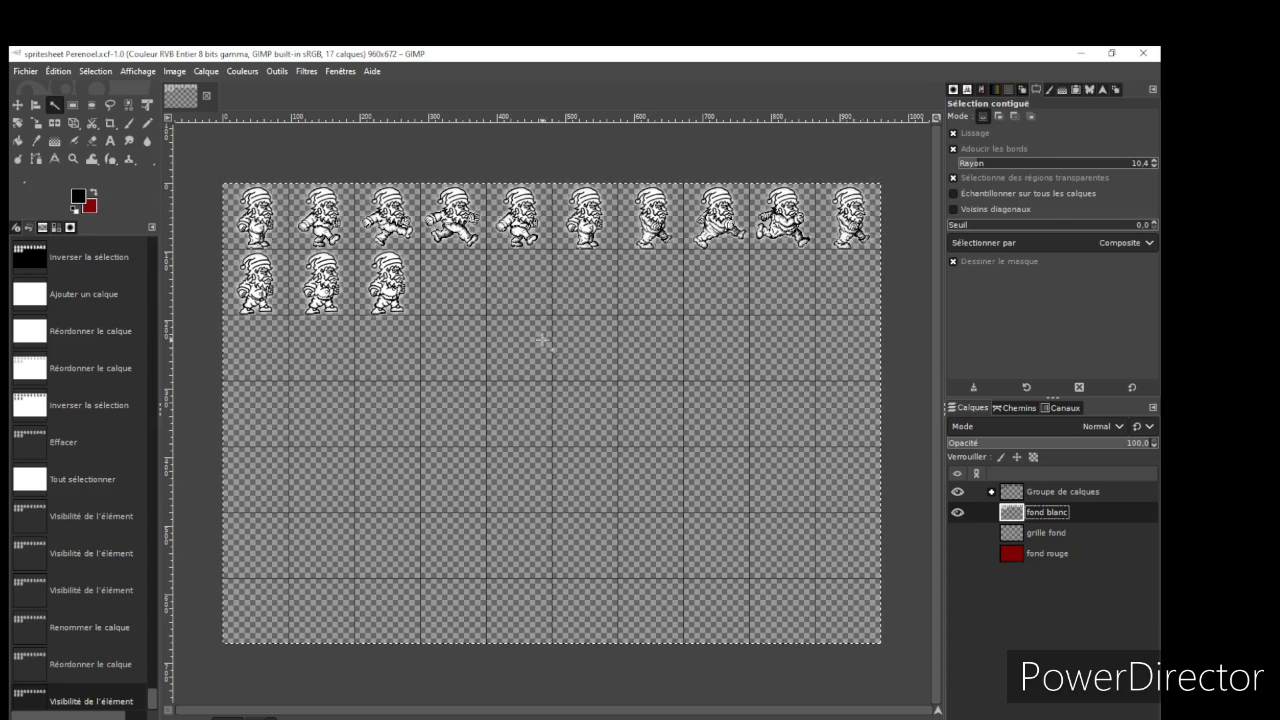
left_click(993, 493)
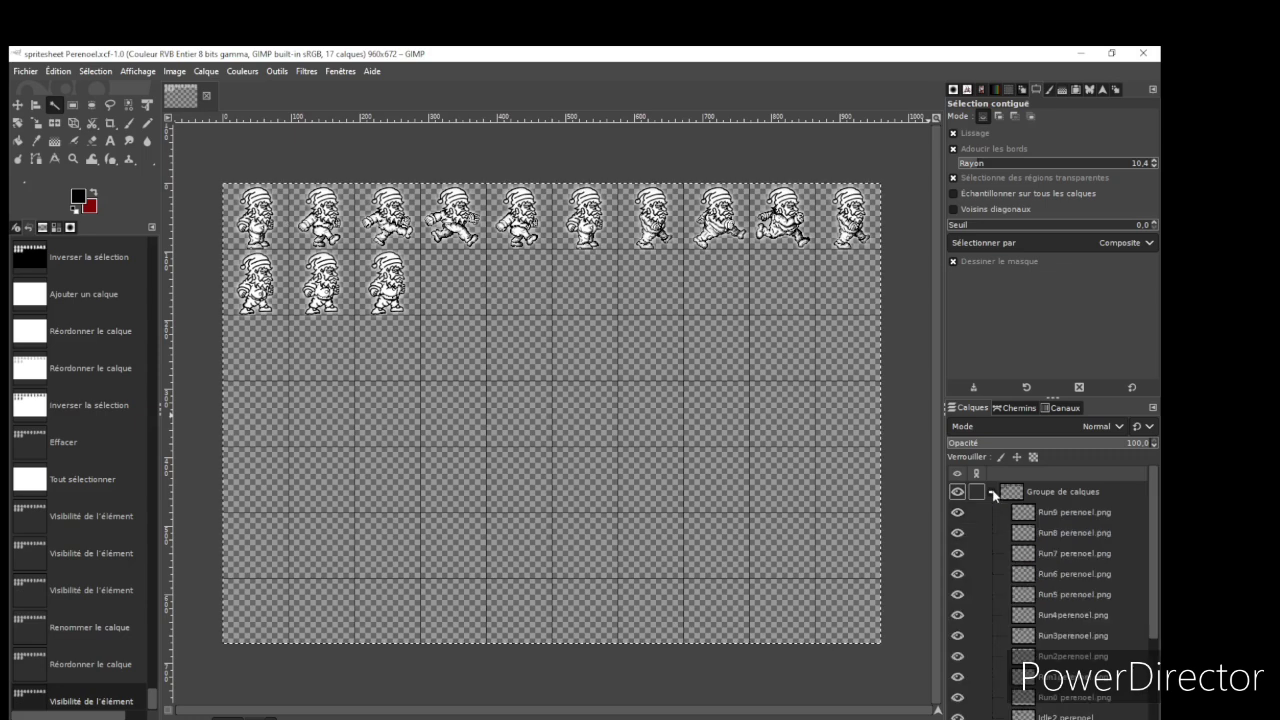
scroll(995, 495, "down", 3)
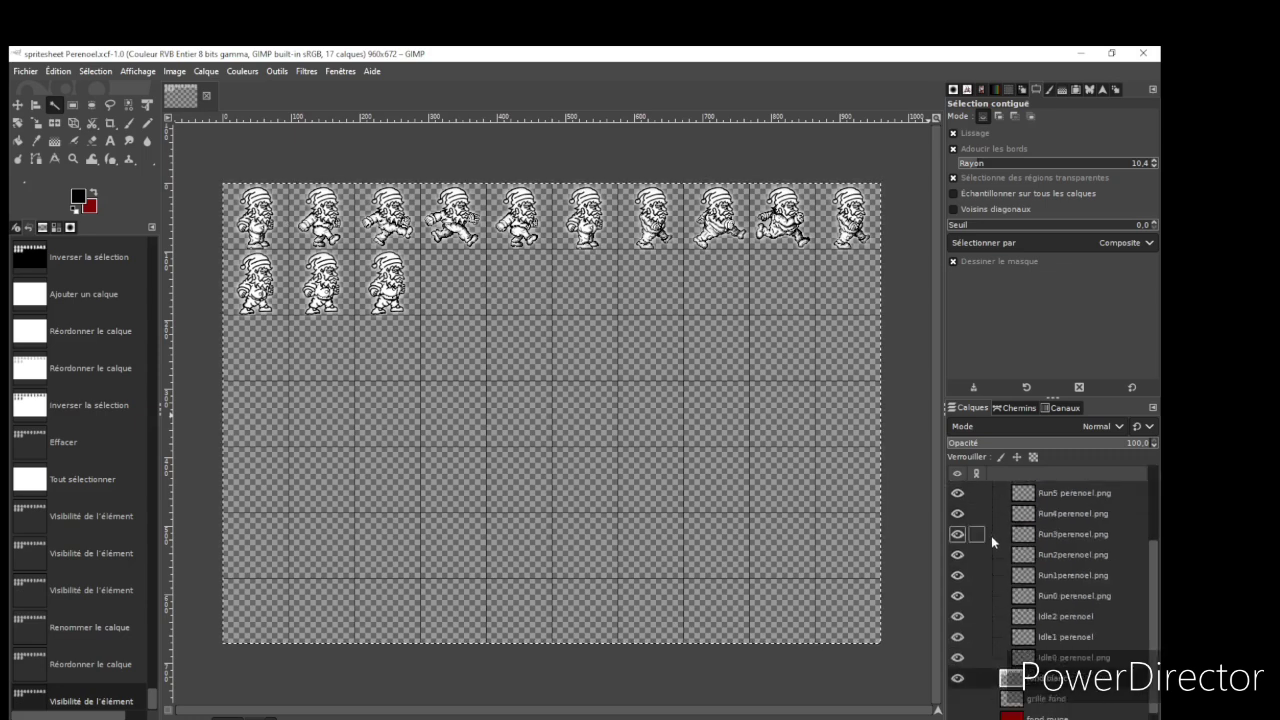
scroll(995, 533, "up", 3)
left_click(994, 492)
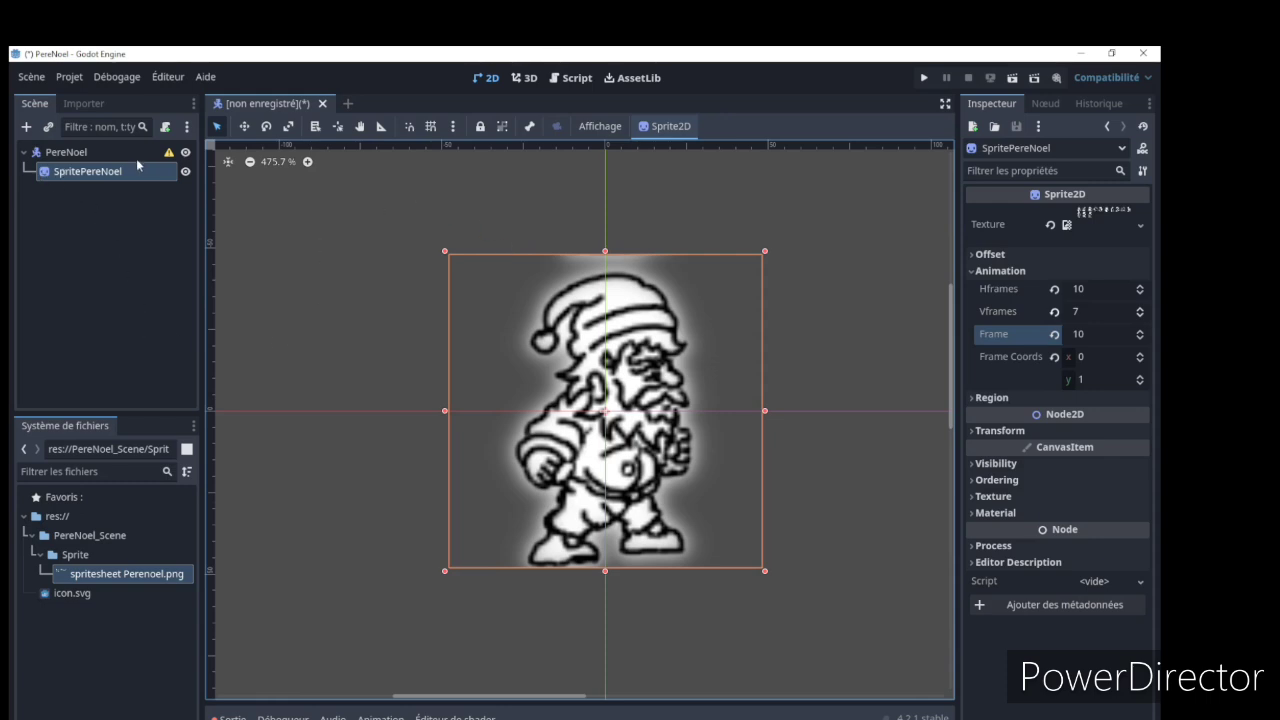
Add an AnimationPlayer node as a child of the PereNoel root node
left_click(67, 154)
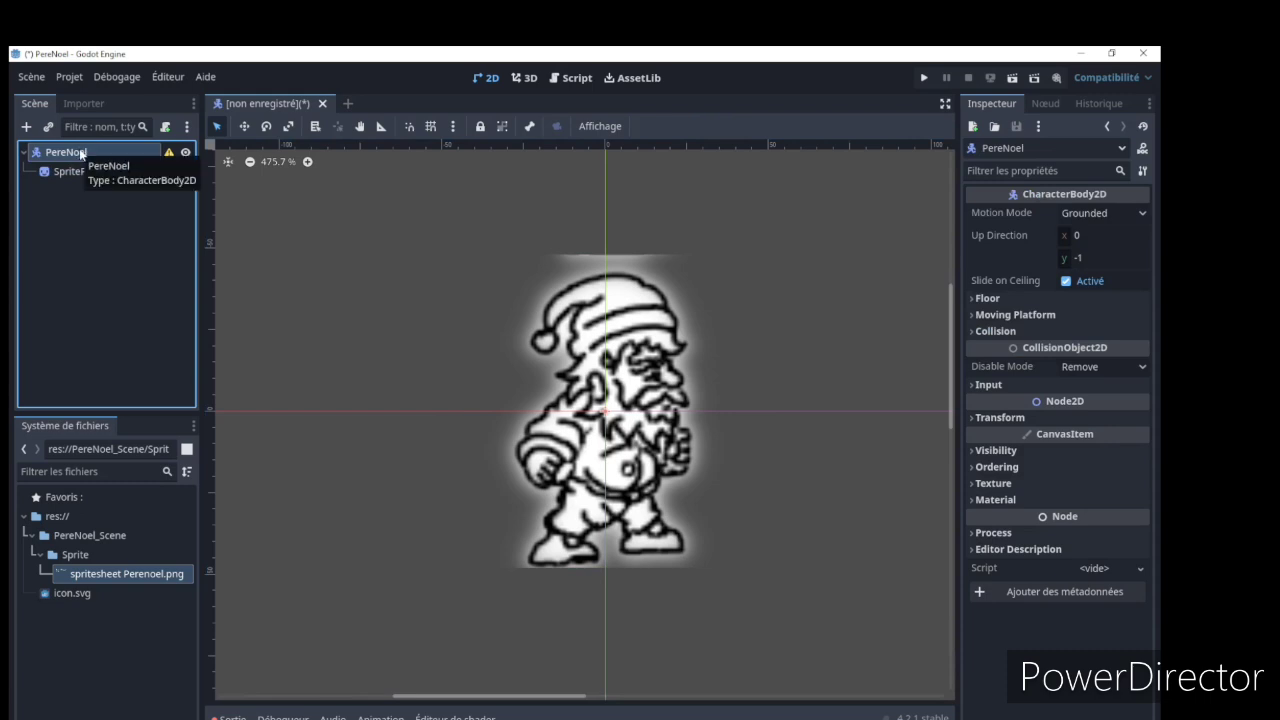
right_click(81, 153)
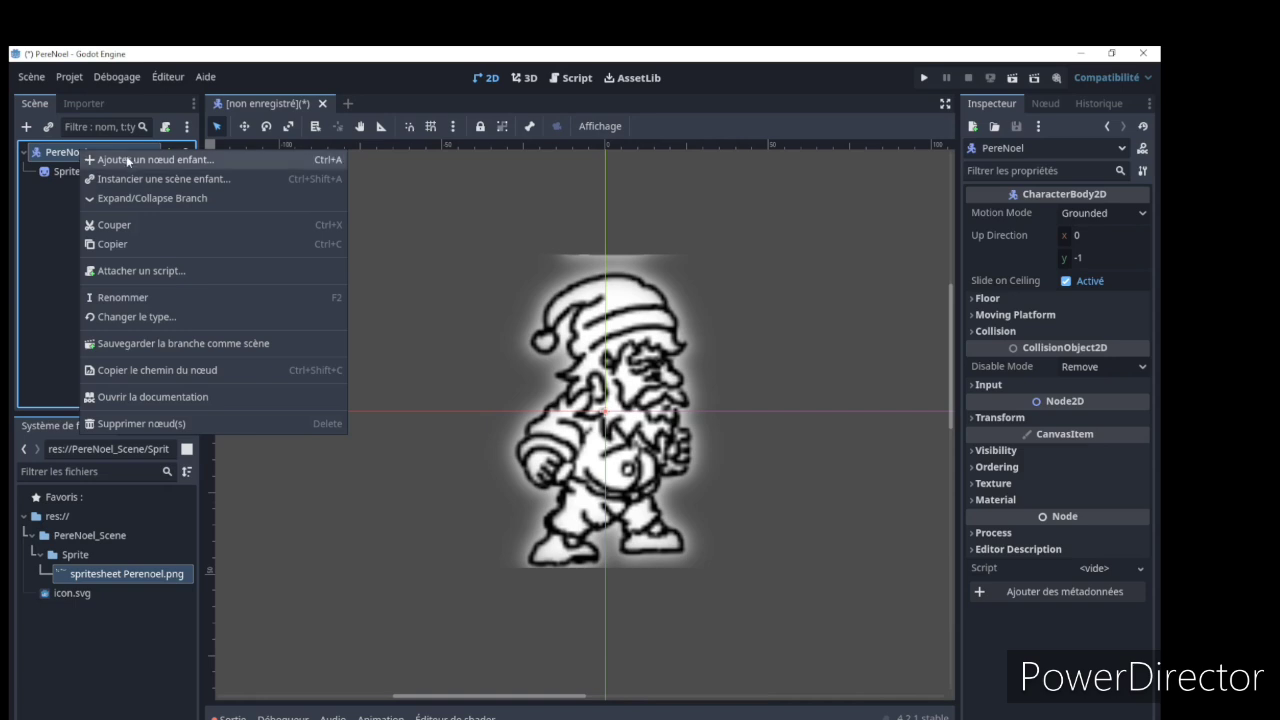
left_click(123, 159)
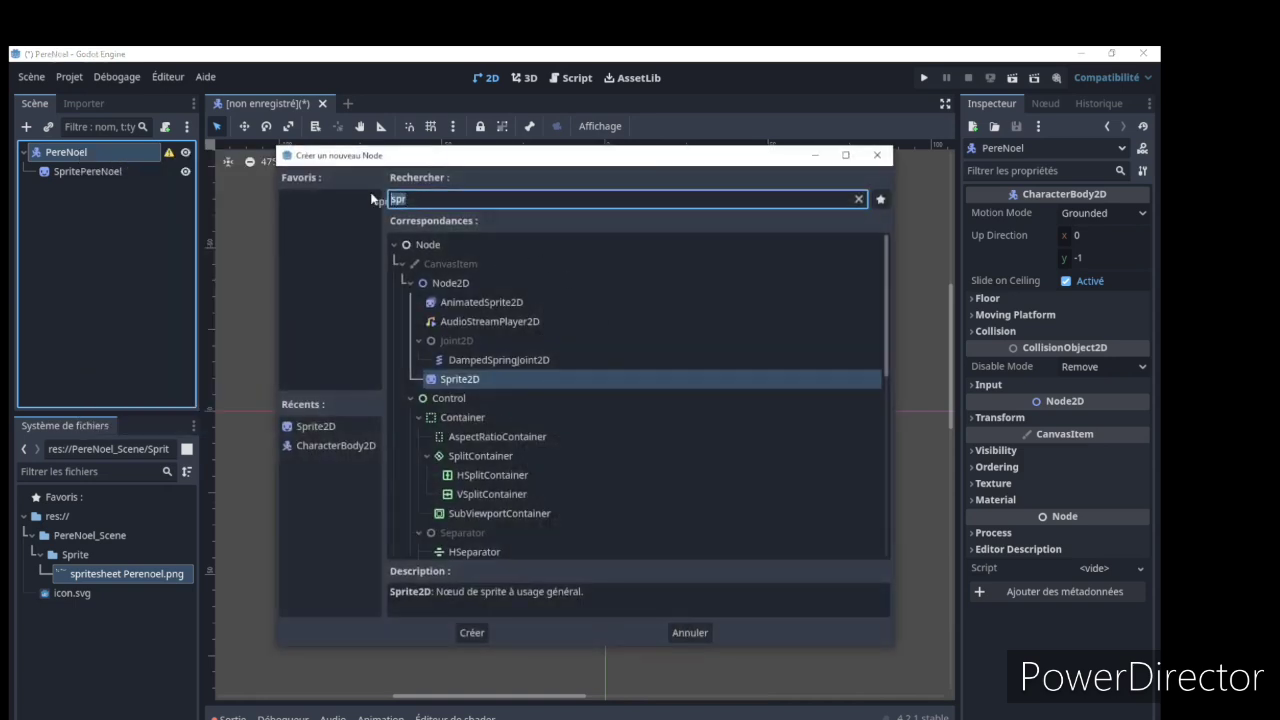
key("BackSpace")
type("a")
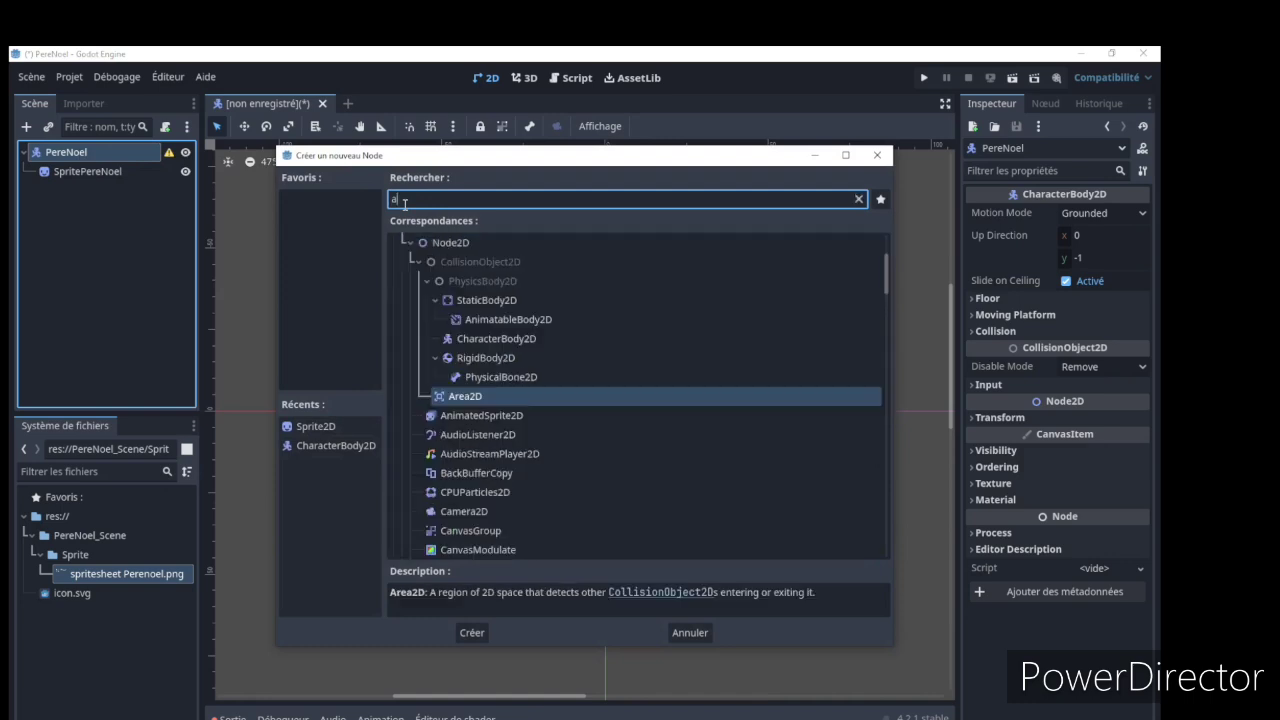
type("nim")
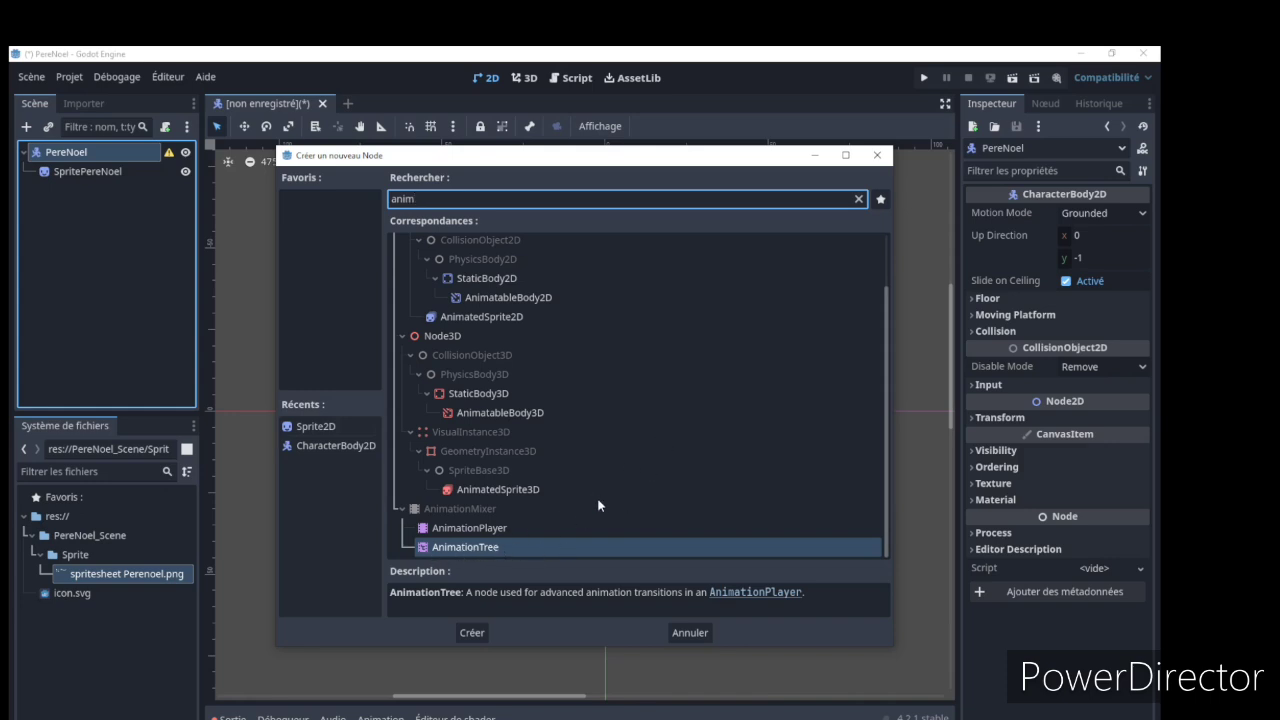
left_click(490, 528)
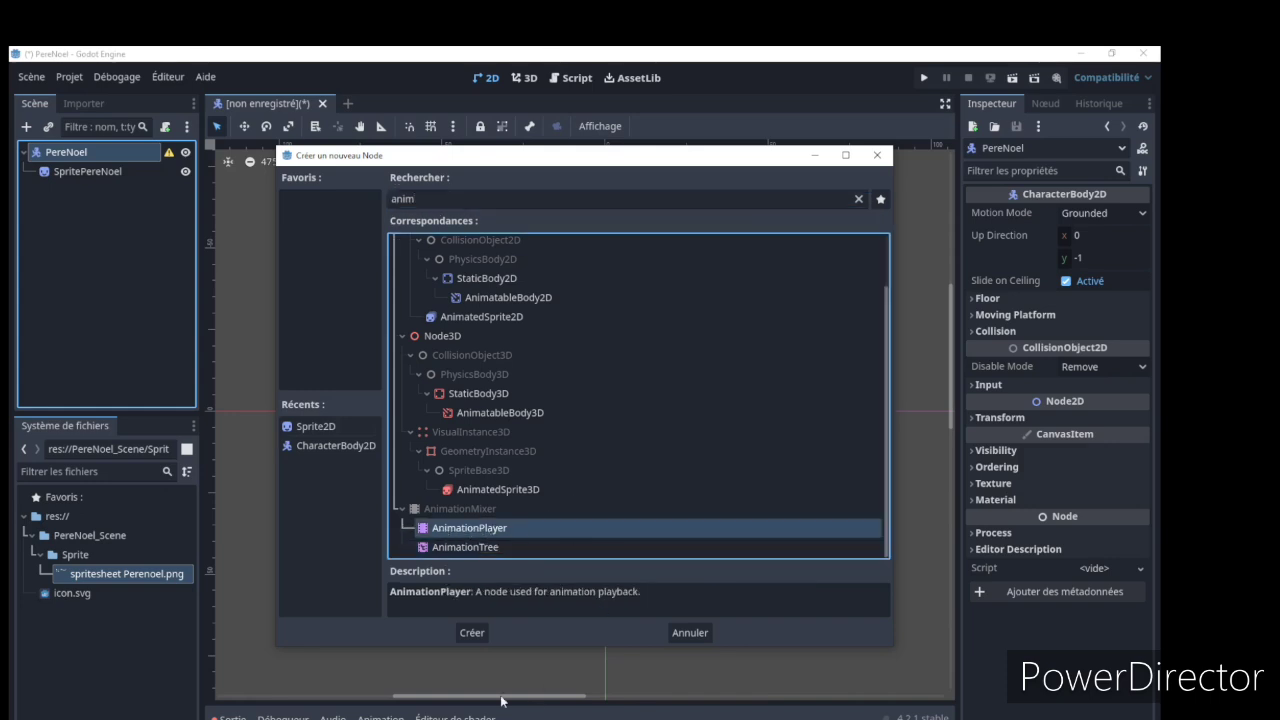
left_click(478, 634)
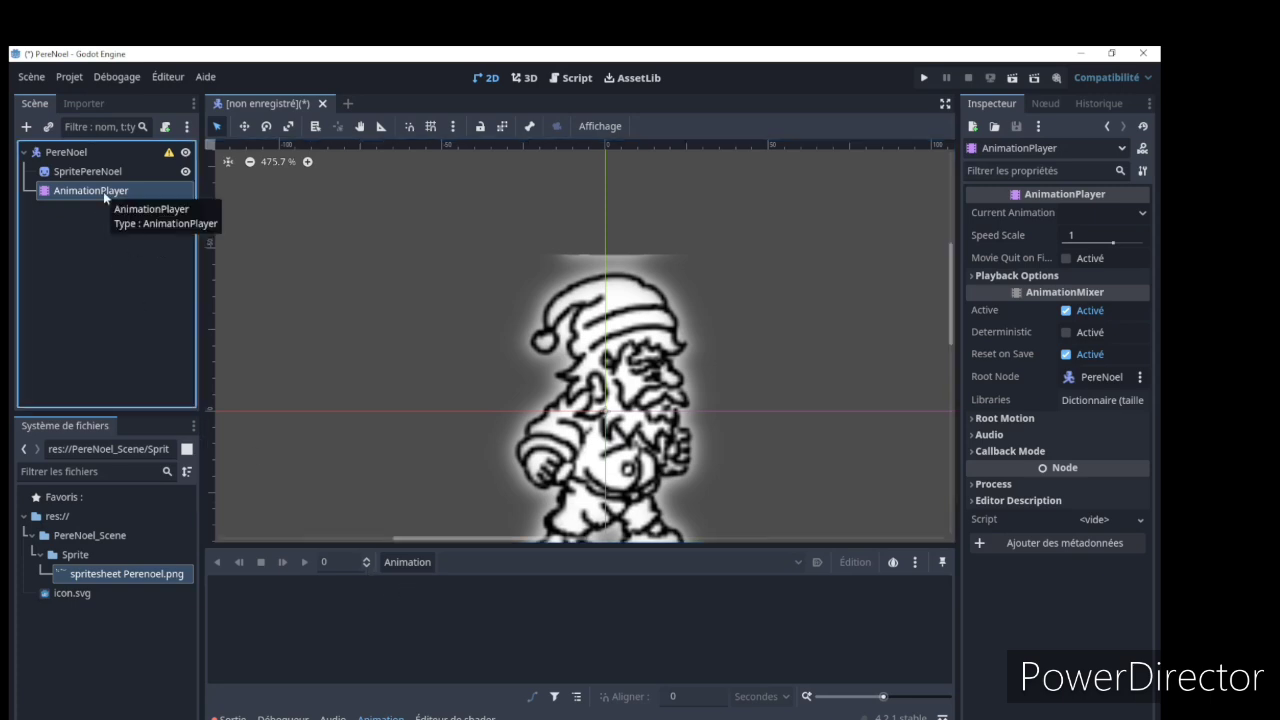
left_click(447, 718)
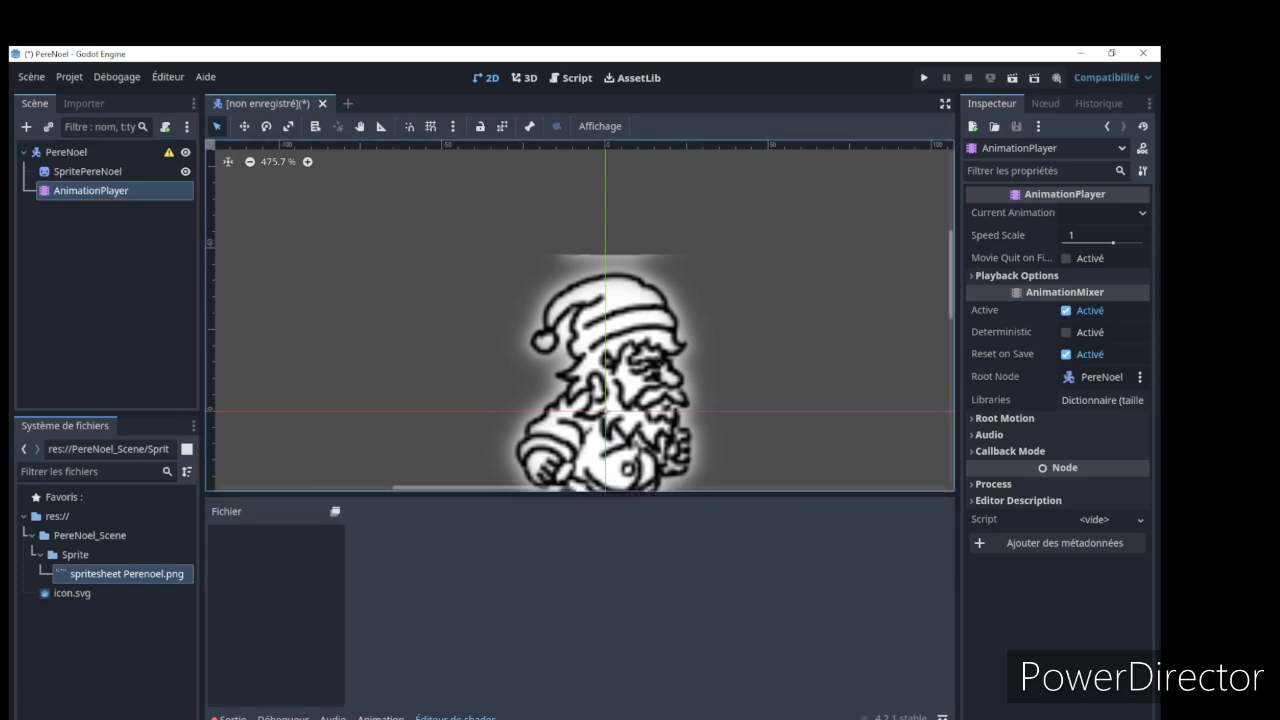
left_click(333, 718)
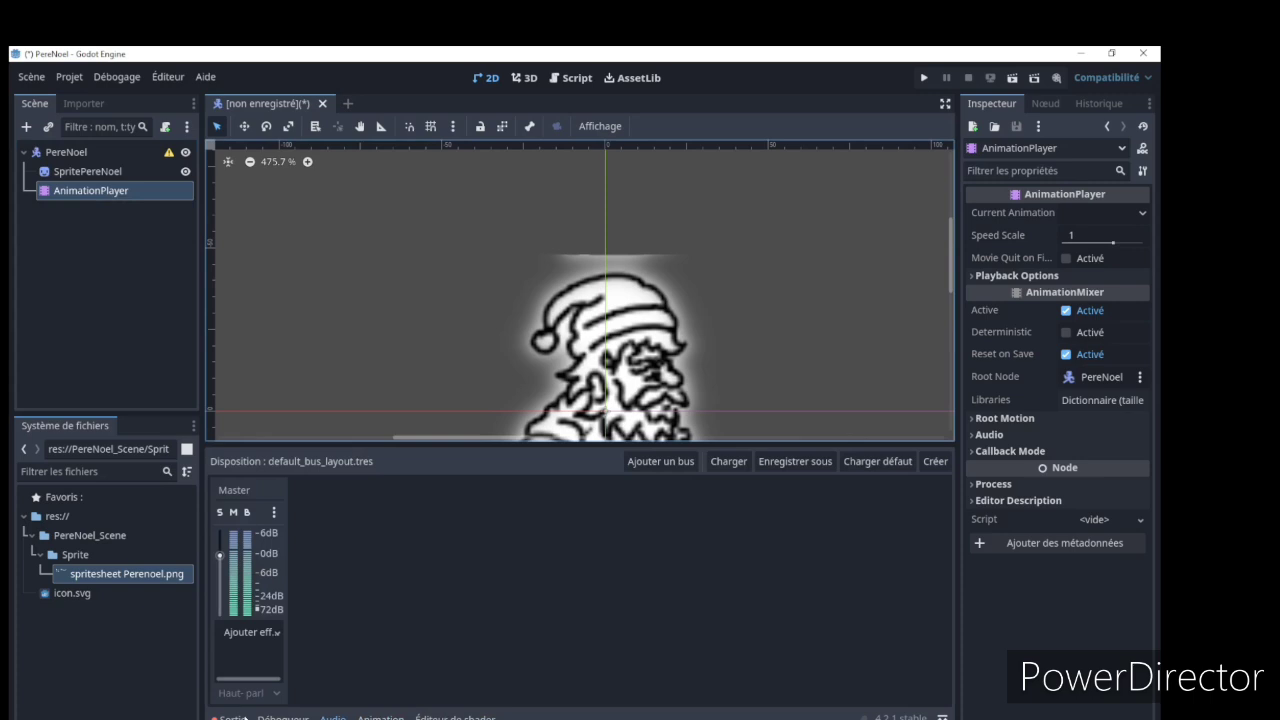
left_click(231, 717)
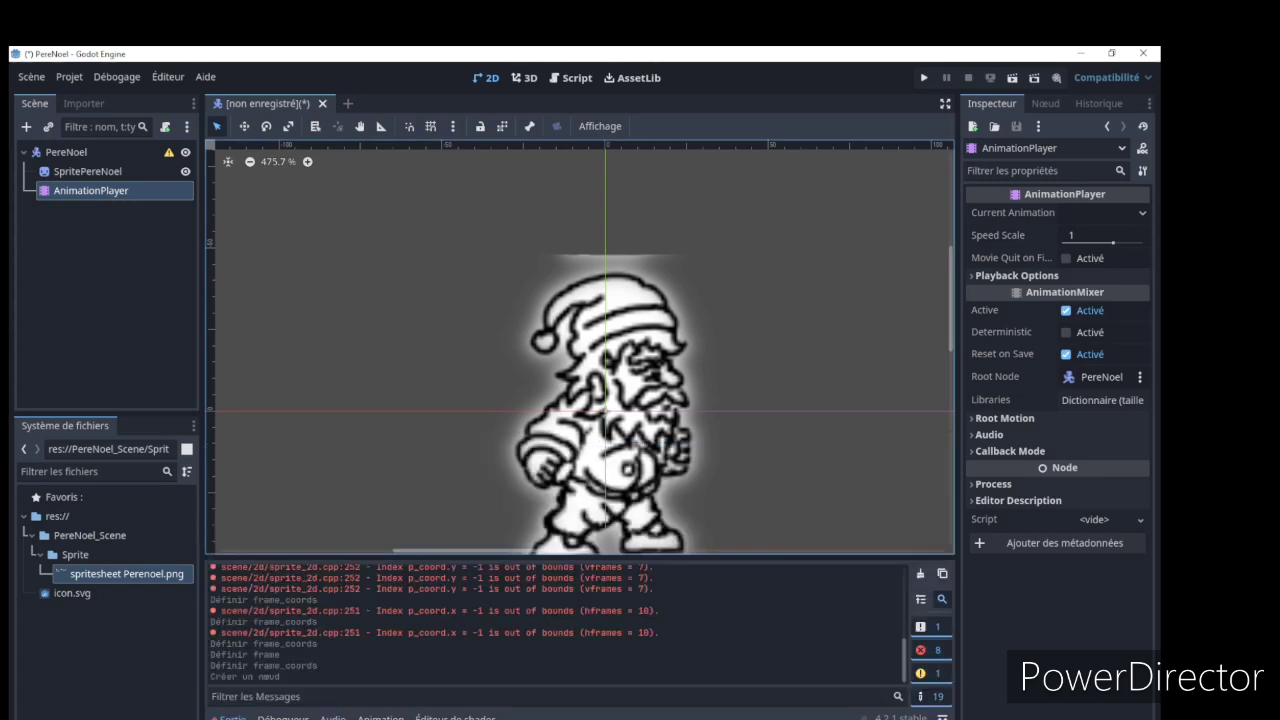
left_click(381, 718)
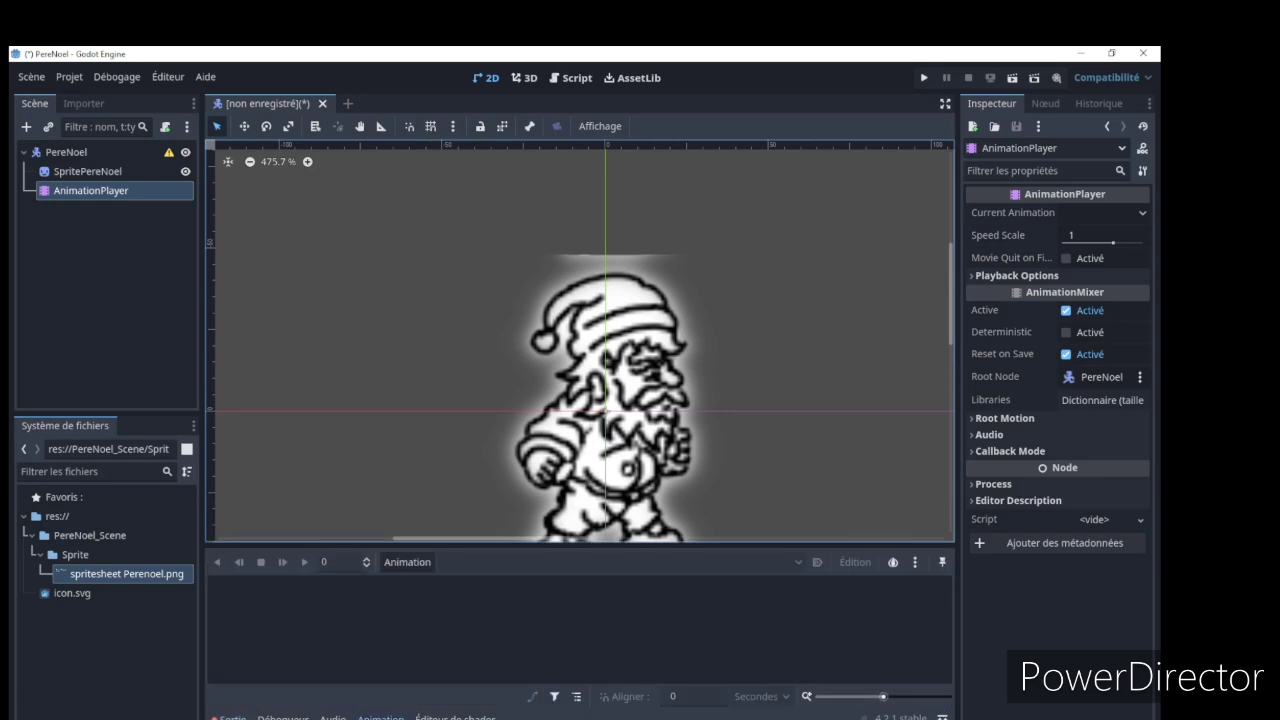
Create a new animation named Idle in the AnimationPlayer
left_click(407, 564)
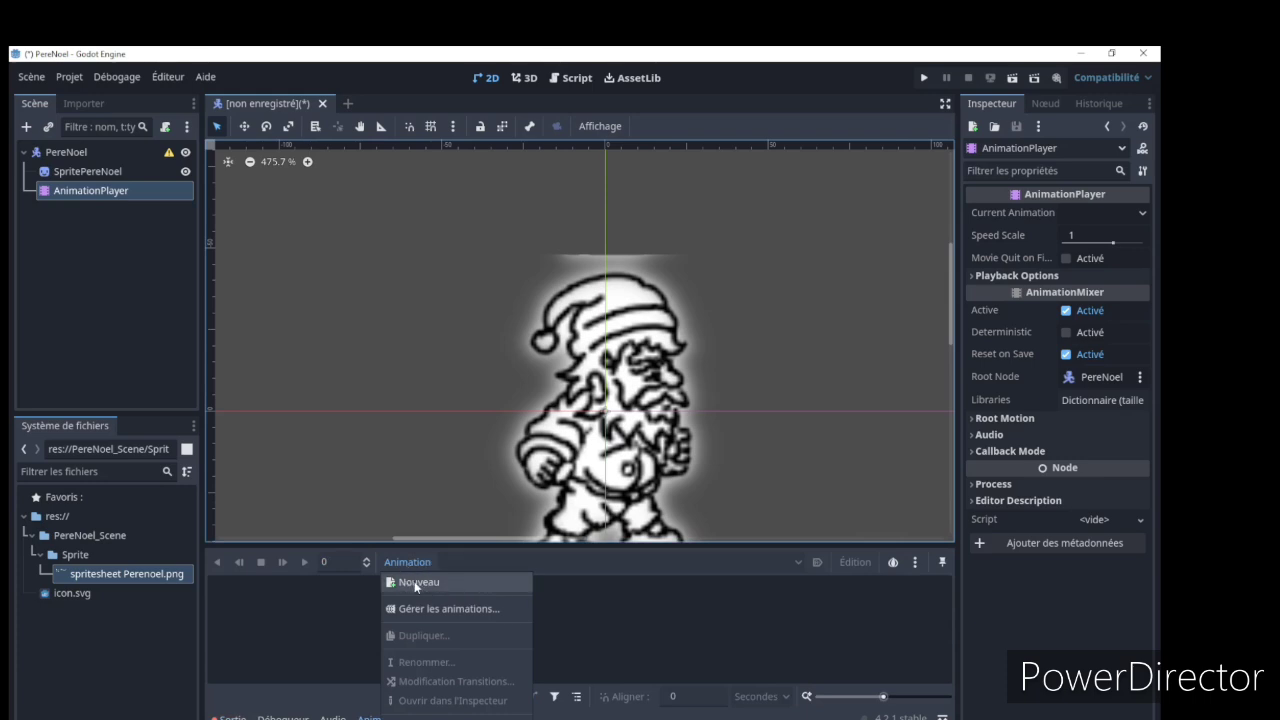
left_click(414, 581)
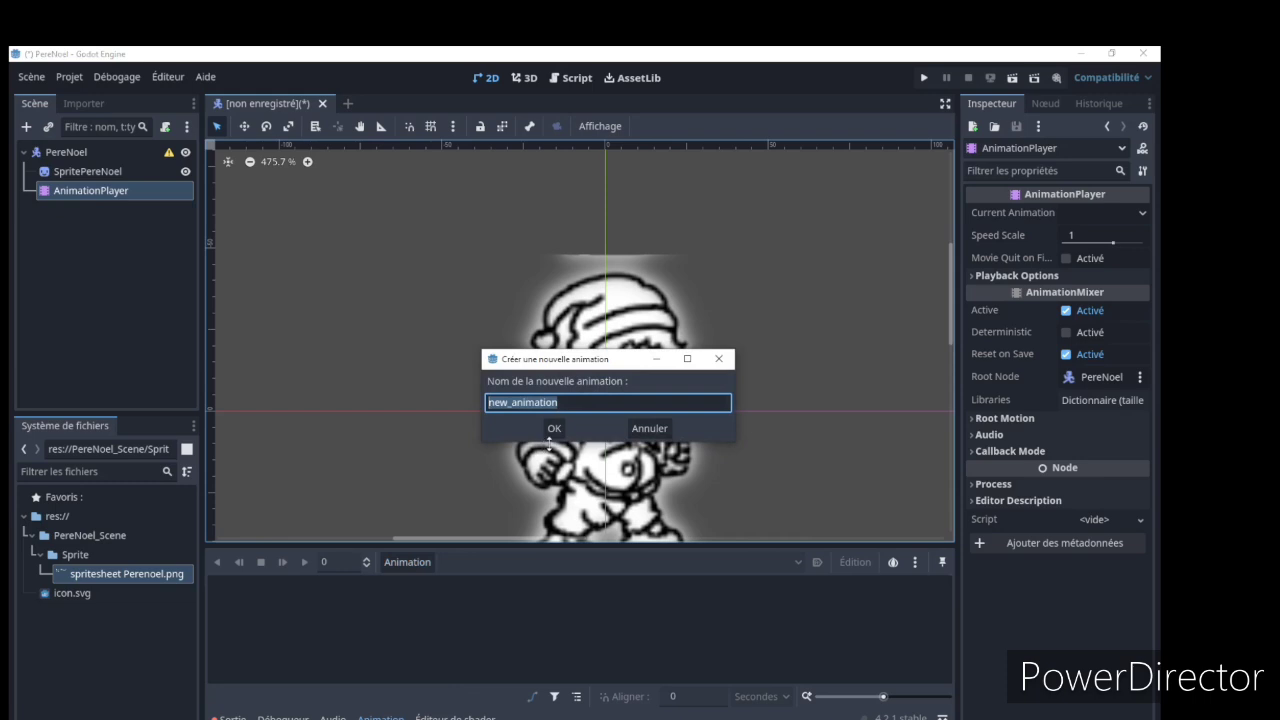
type("I")
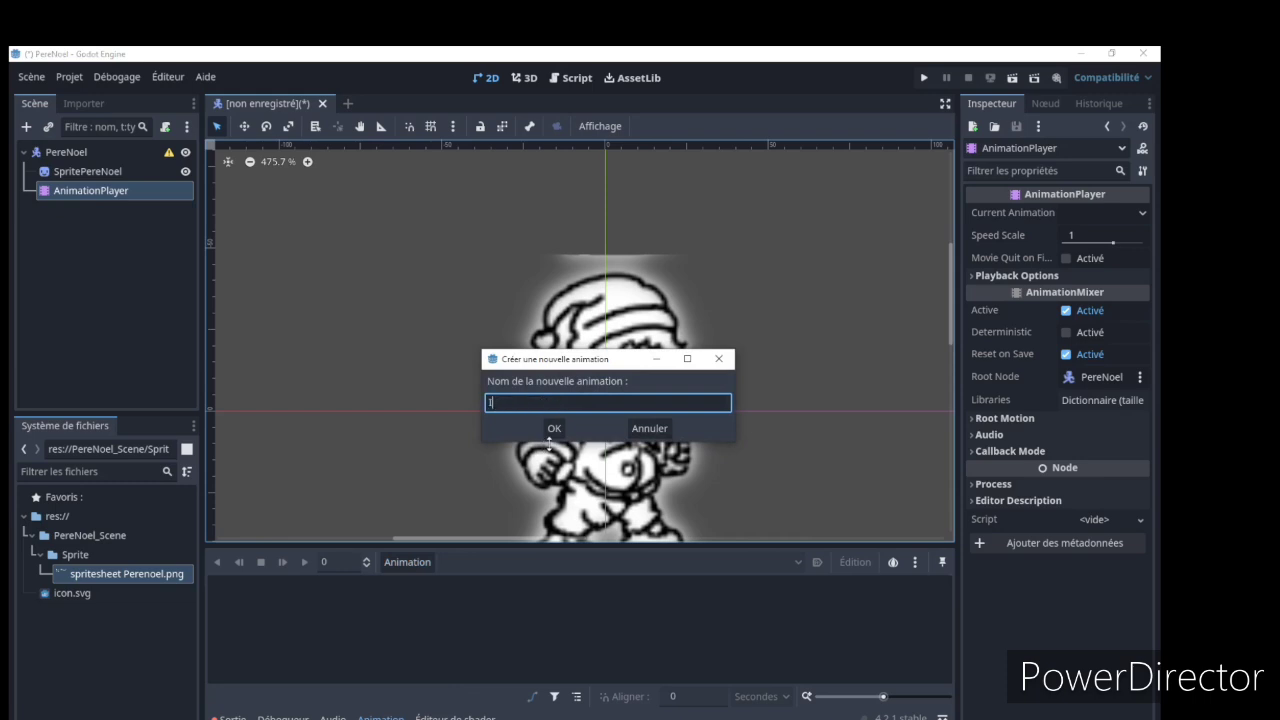
type("dle")
left_click(555, 428)
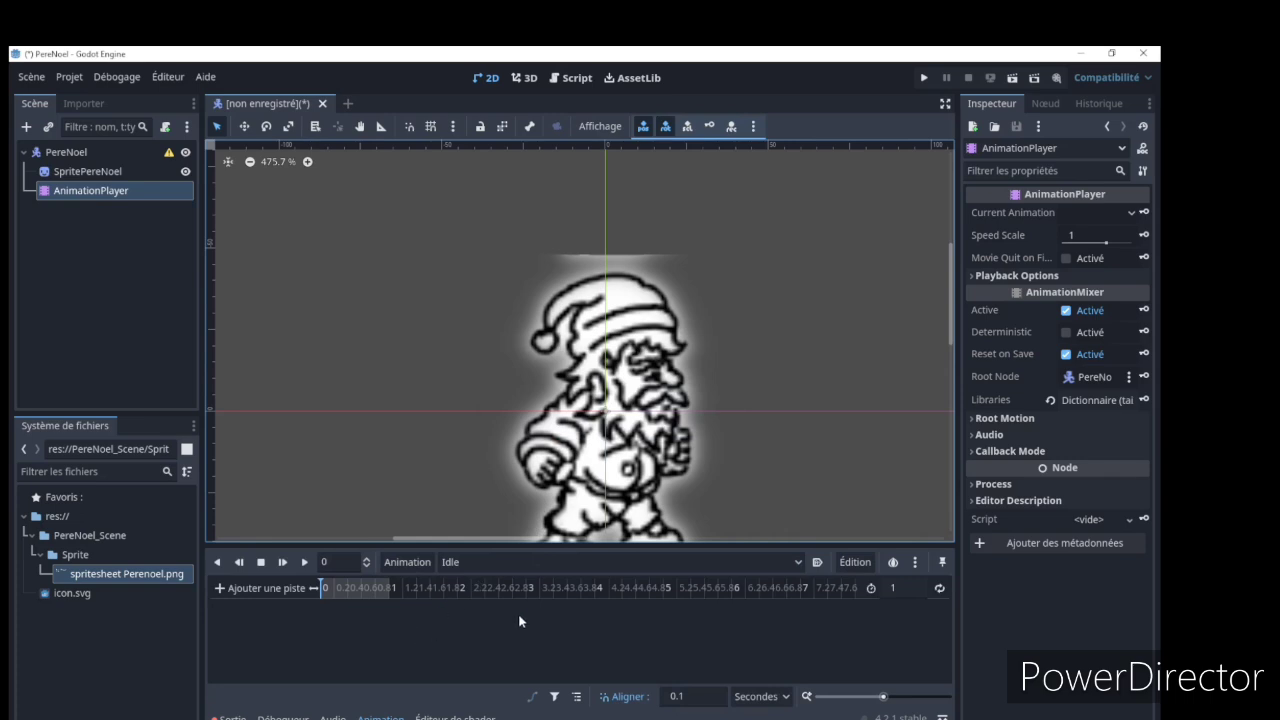
Examine the list of animations available in the AnimationPlayer
left_click(798, 562)
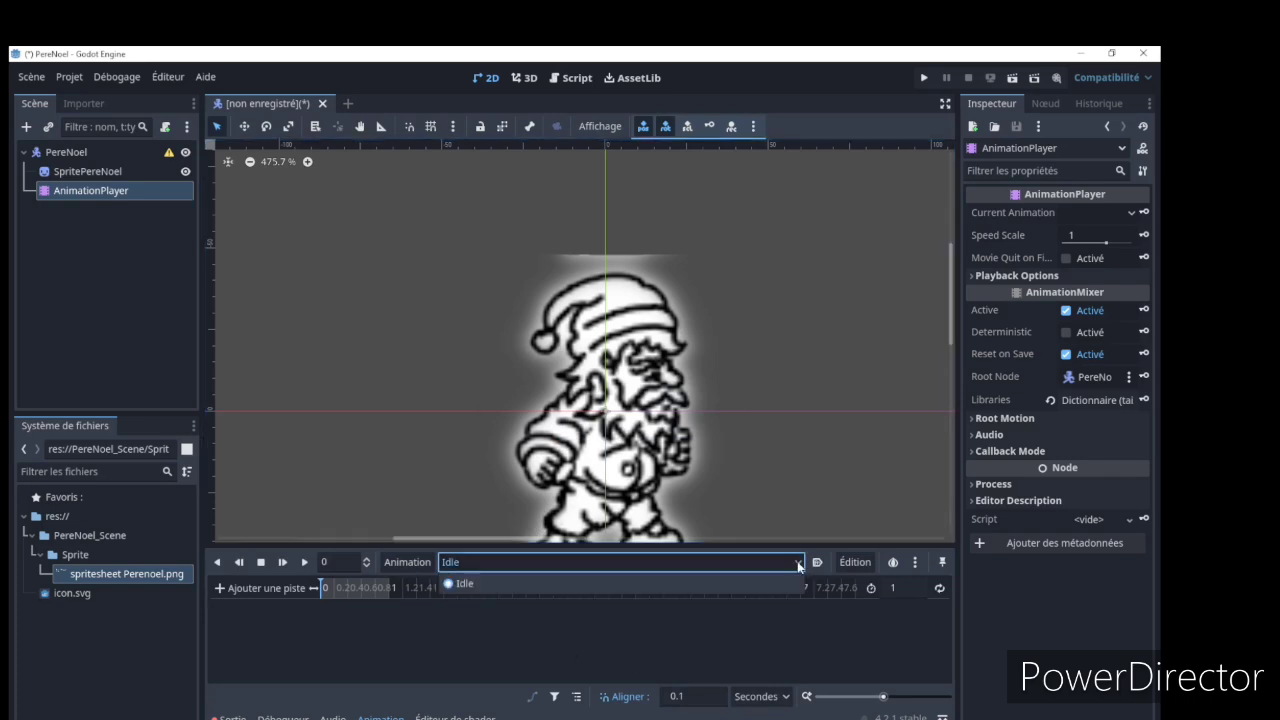
left_click(799, 566)
left_click(799, 566)
left_click(799, 566)
left_click(799, 566)
left_click(799, 566)
left_click(799, 566)
left_click(799, 566)
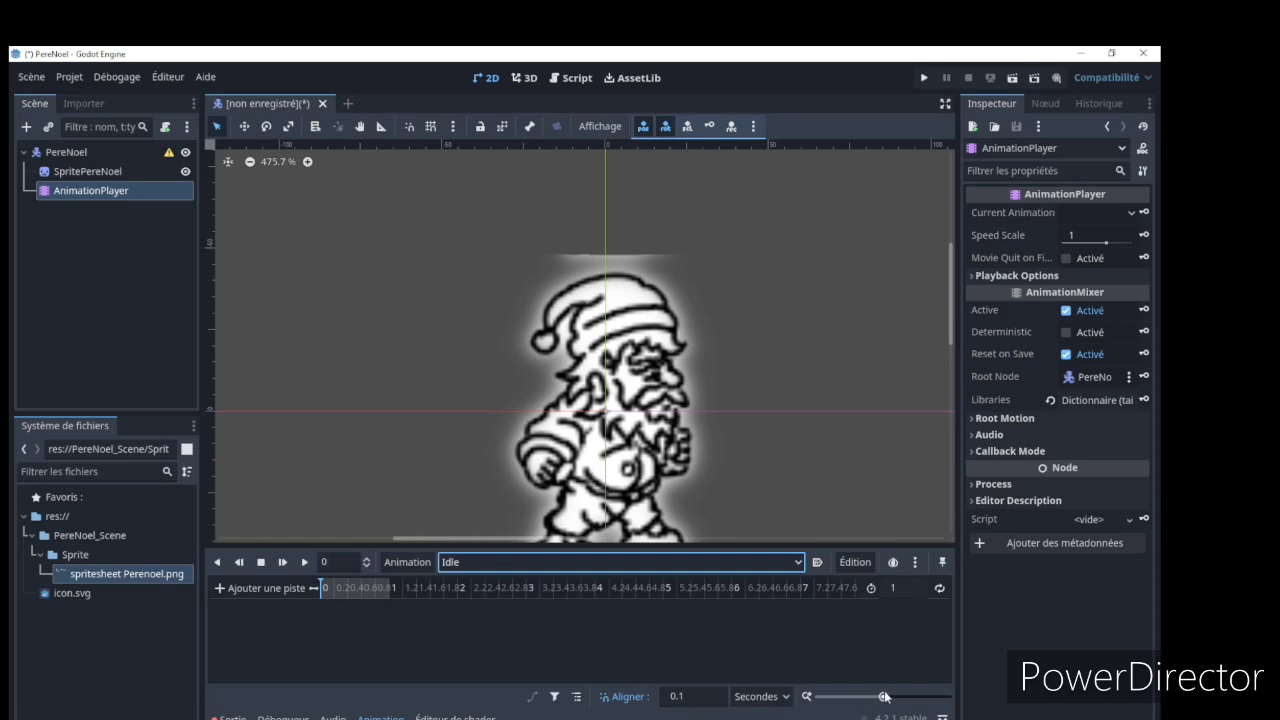
Adjust the Idle timeline's scale so its 0.1-second divisions are readable across the full 1-second length
left_click_drag(883, 697, 898, 697)
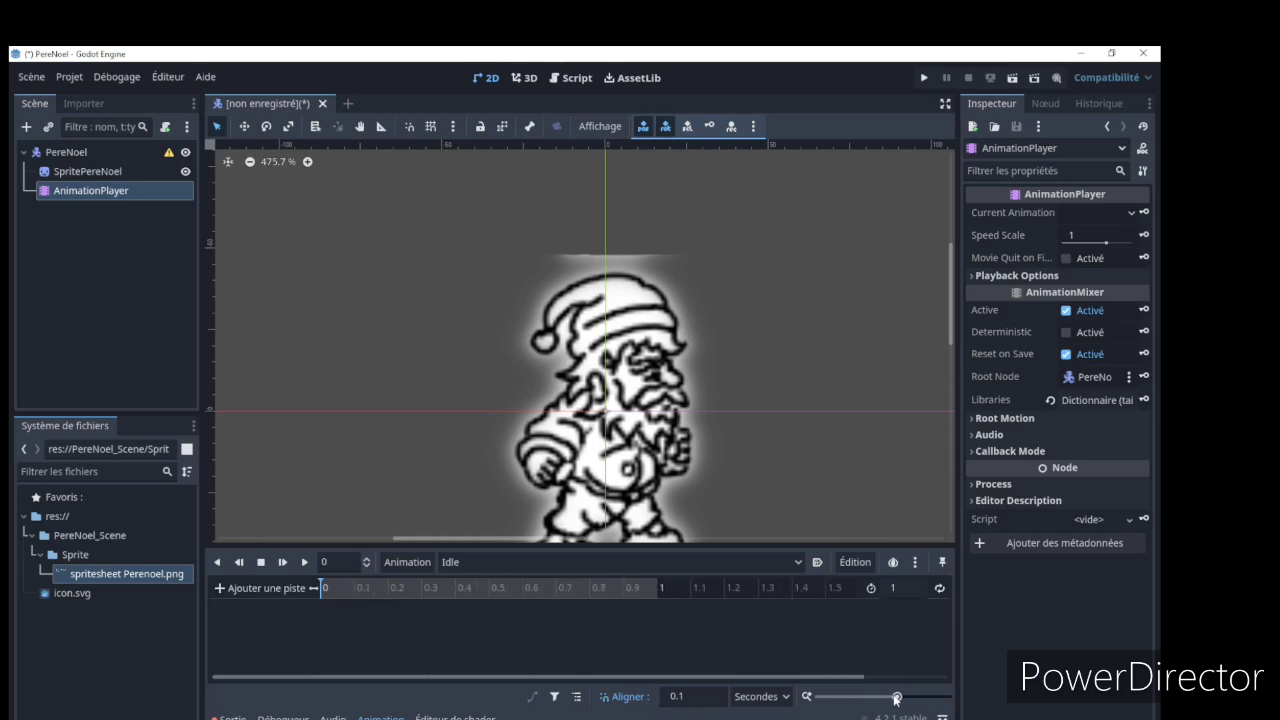
left_click_drag(897, 696, 845, 696)
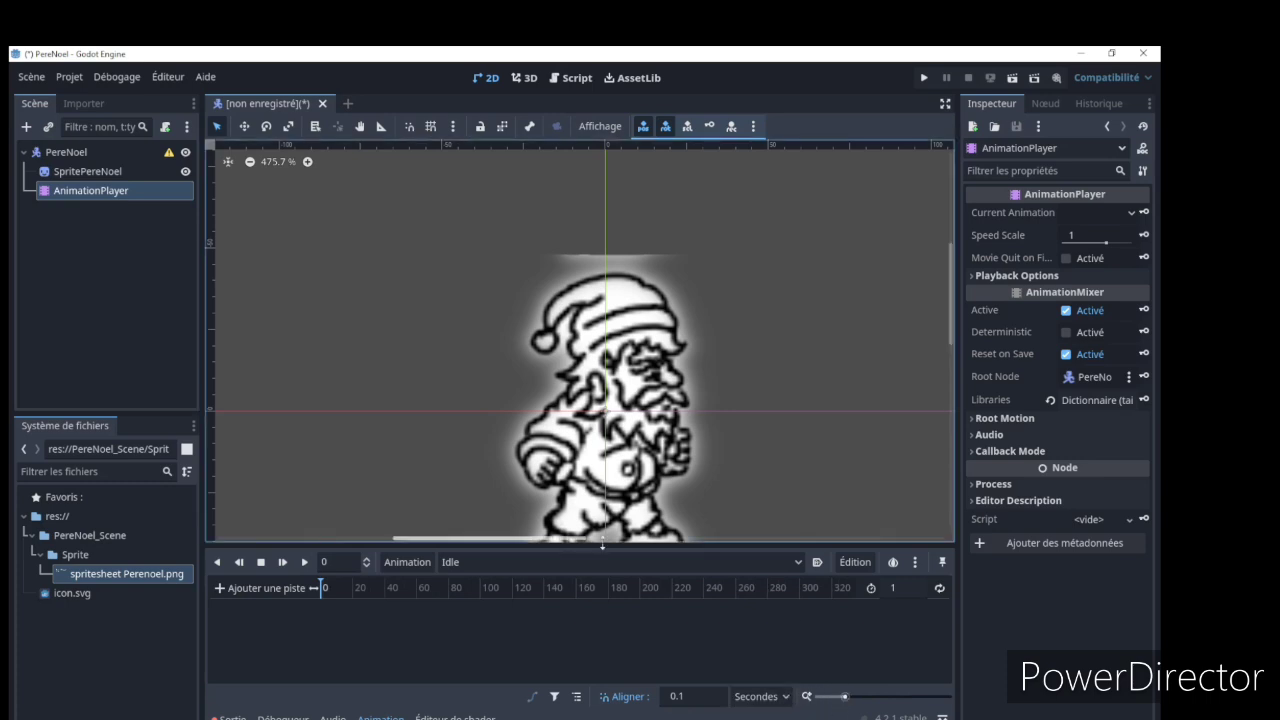
left_click_drag(845, 696, 897, 697)
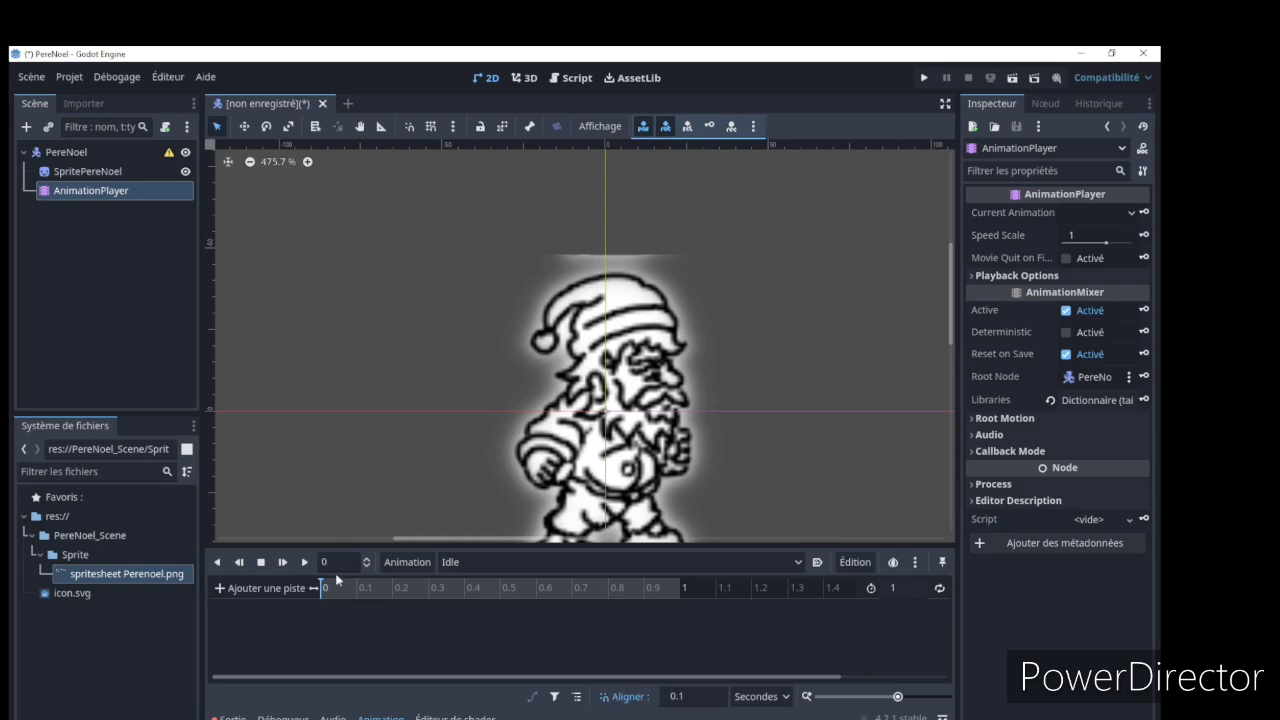
Scrub the playhead over the first tenths of a second of the Idle timeline and return it to 0
left_click(377, 585)
left_click(356, 583)
left_click(396, 585)
left_click(432, 588)
left_click(458, 592)
left_click(470, 590)
left_click(393, 590)
left_click(357, 592)
left_click(323, 594)
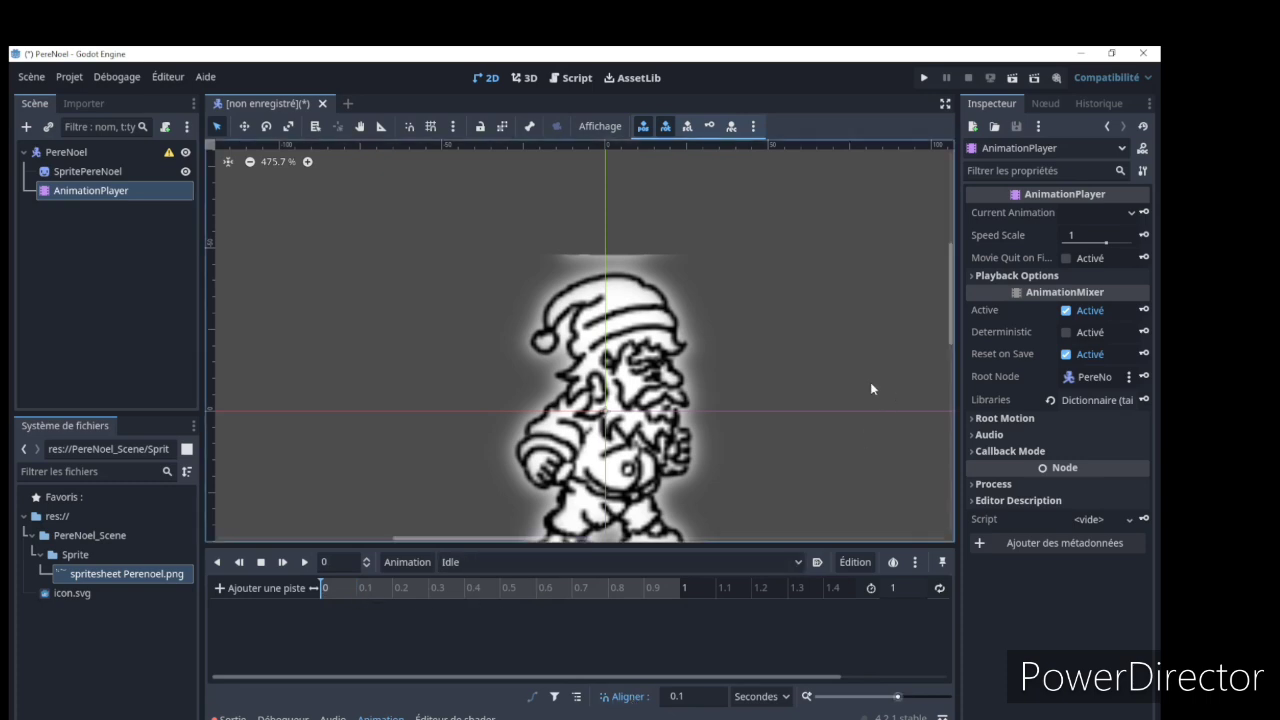
Key SpritePereNoel's Frame property as 10 at time 0 in Idle, creating a new frame track with RESET tracks enabled
scroll(870, 382, "up", 2)
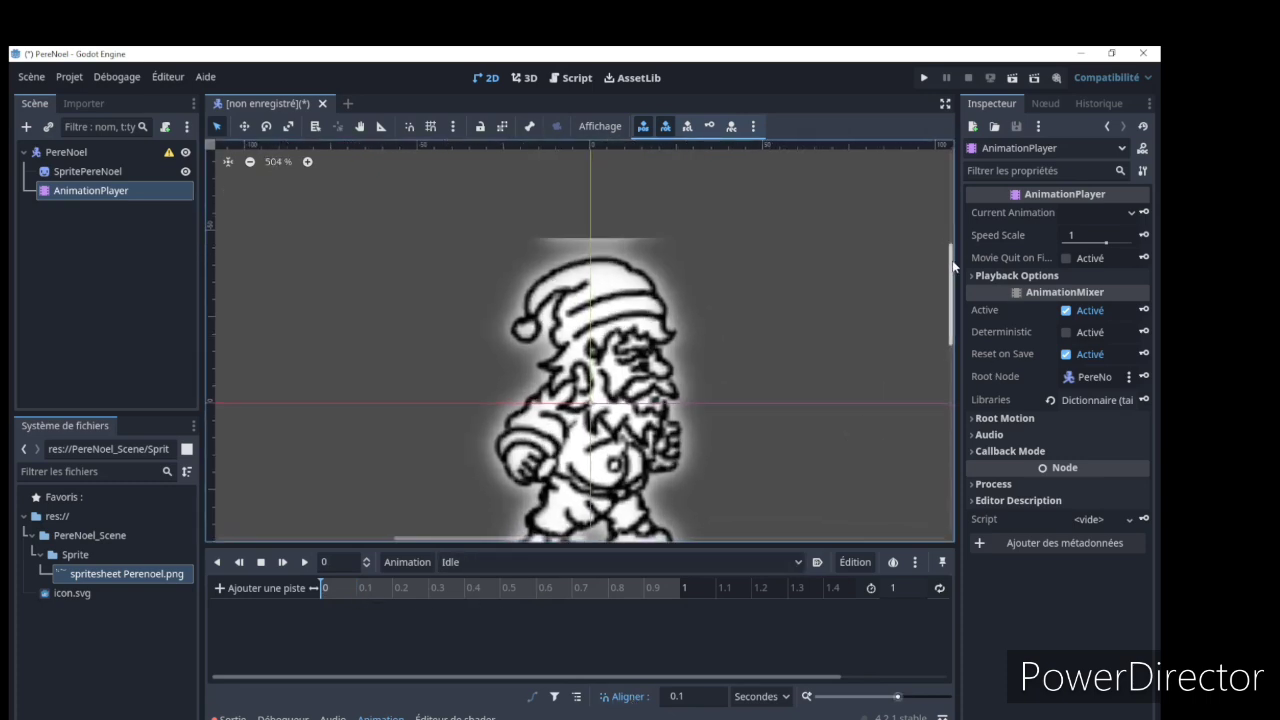
scroll(947, 264, "down", 2)
scroll(947, 264, "down", 1)
scroll(947, 266, "up", 2)
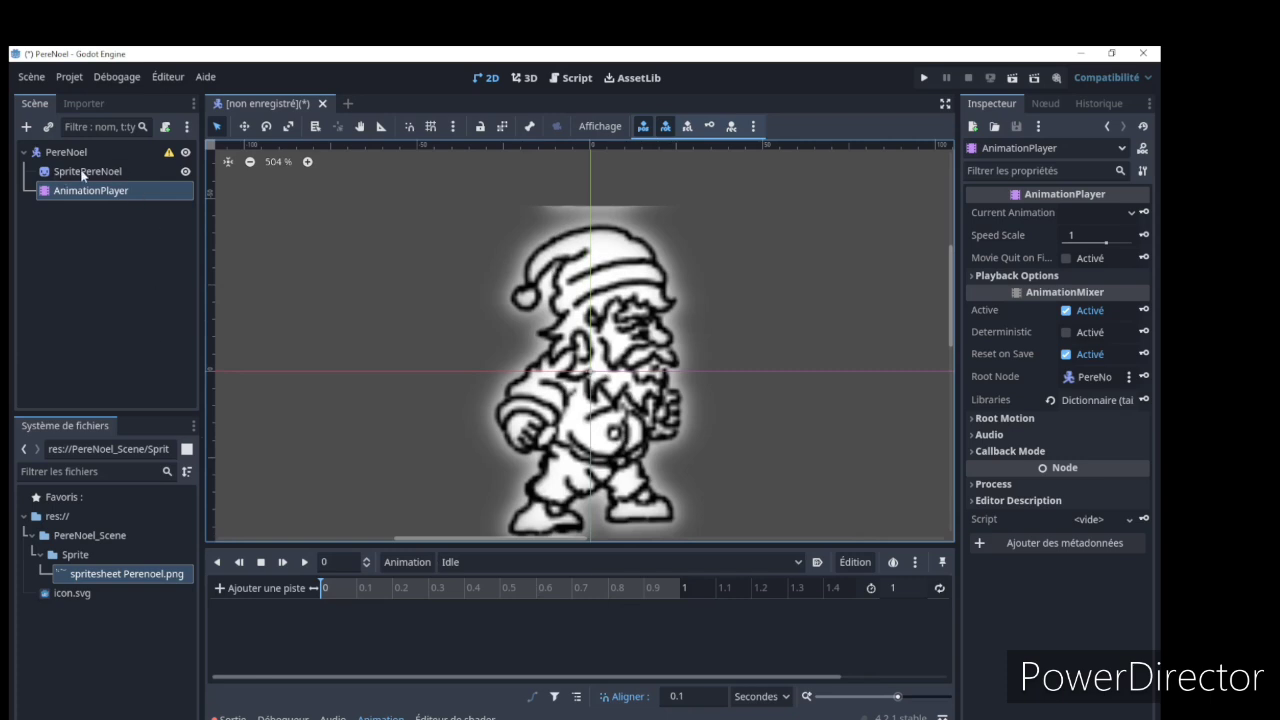
left_click(49, 172)
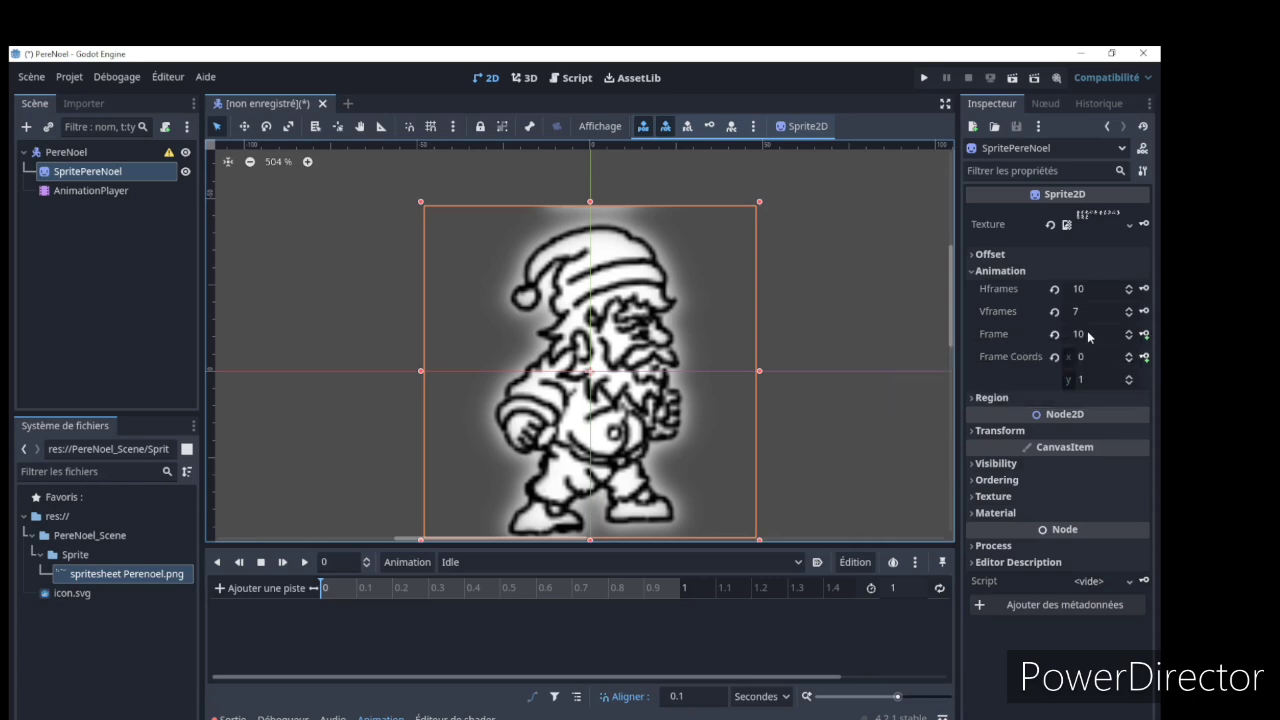
left_click(1144, 335)
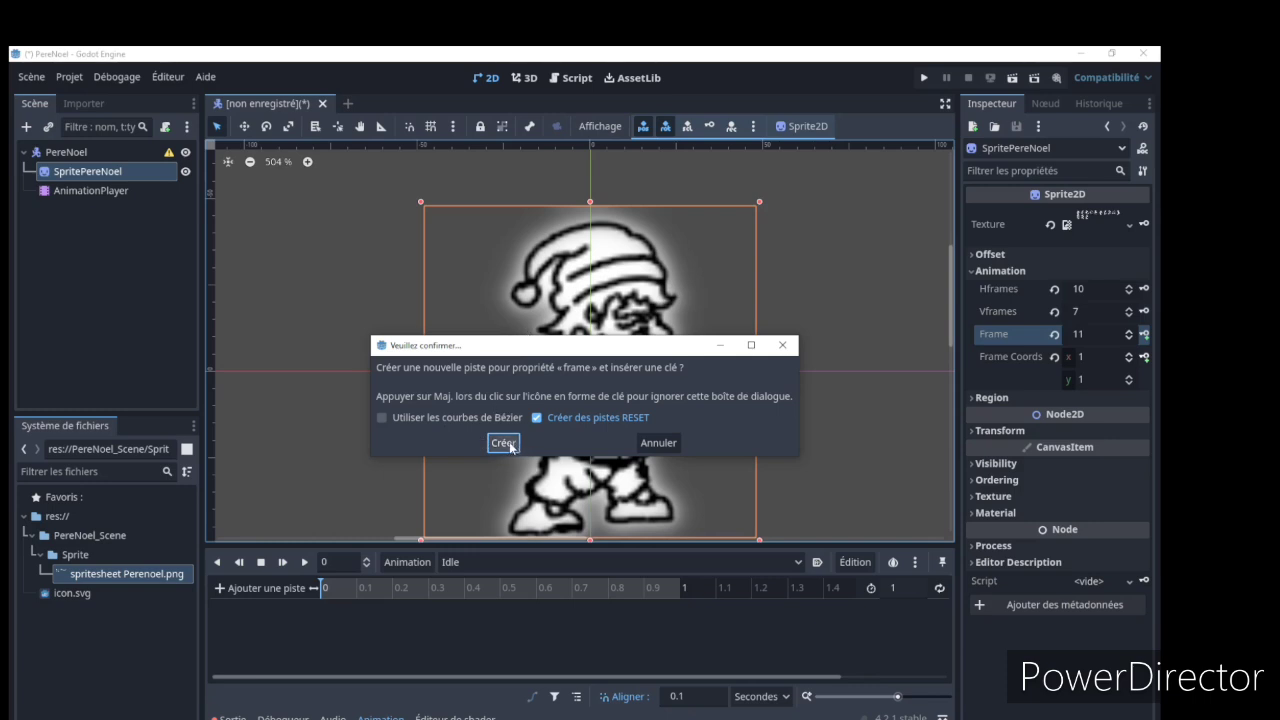
left_click(503, 443)
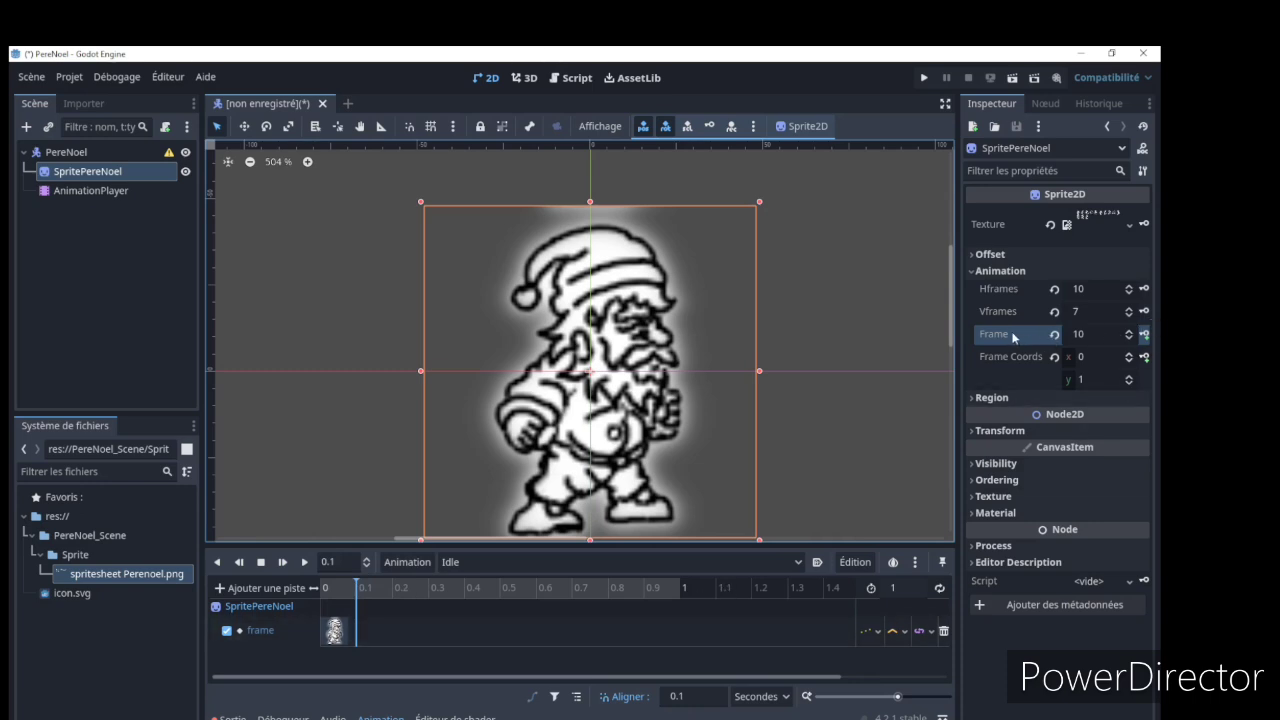
Key the sprite's Frame as 11 at 0.1 s and as 12 at 0.2 s on the Idle frame track
mouse_move(1022, 339)
left_click(1130, 331)
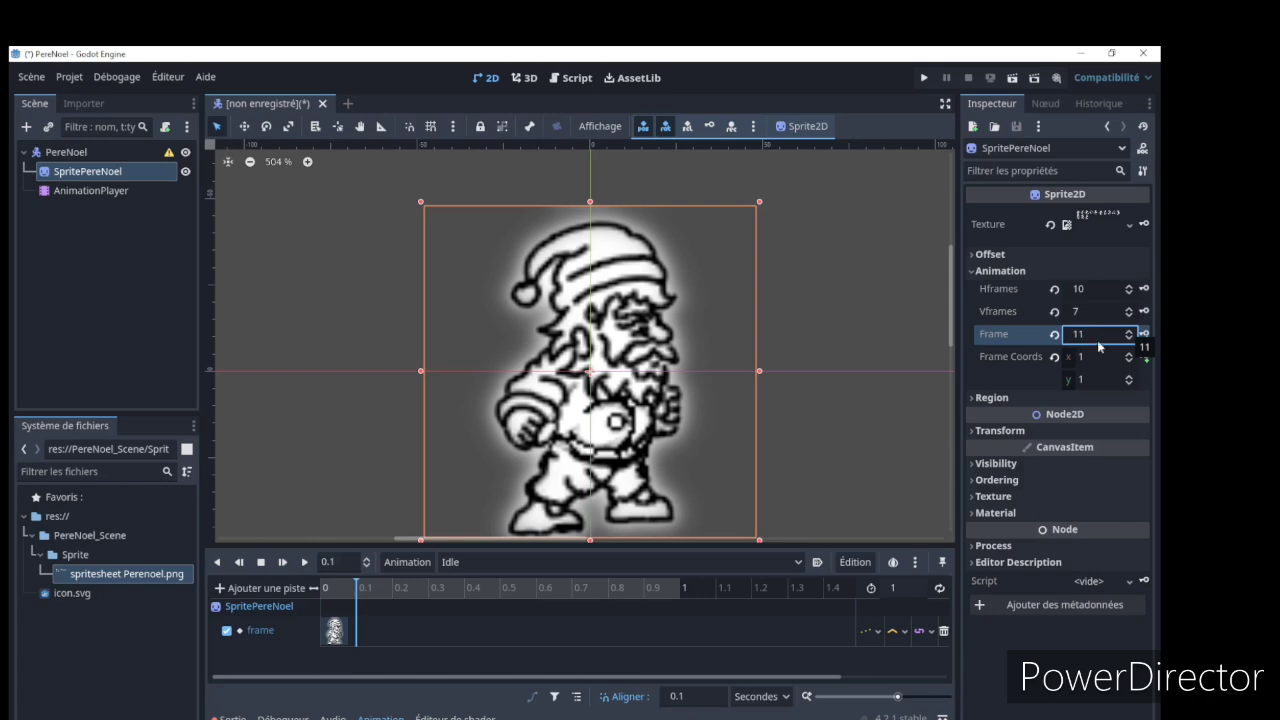
left_click(1145, 335)
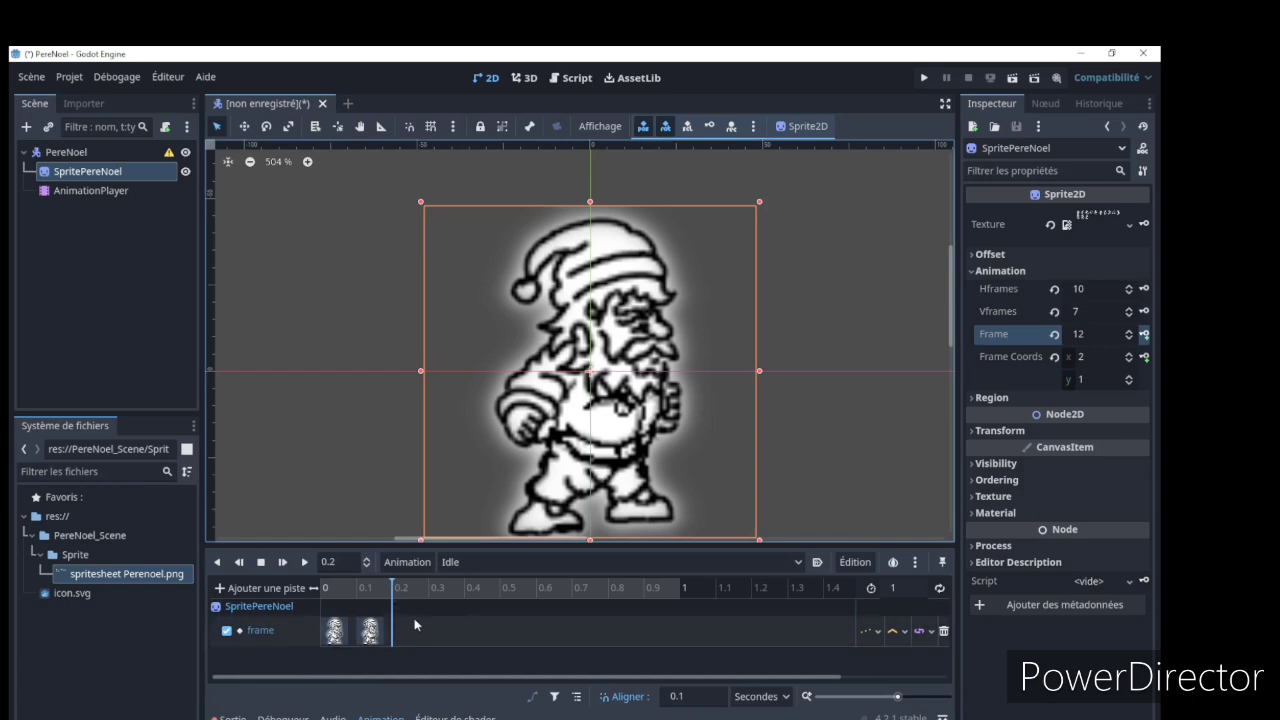
left_click(1146, 335)
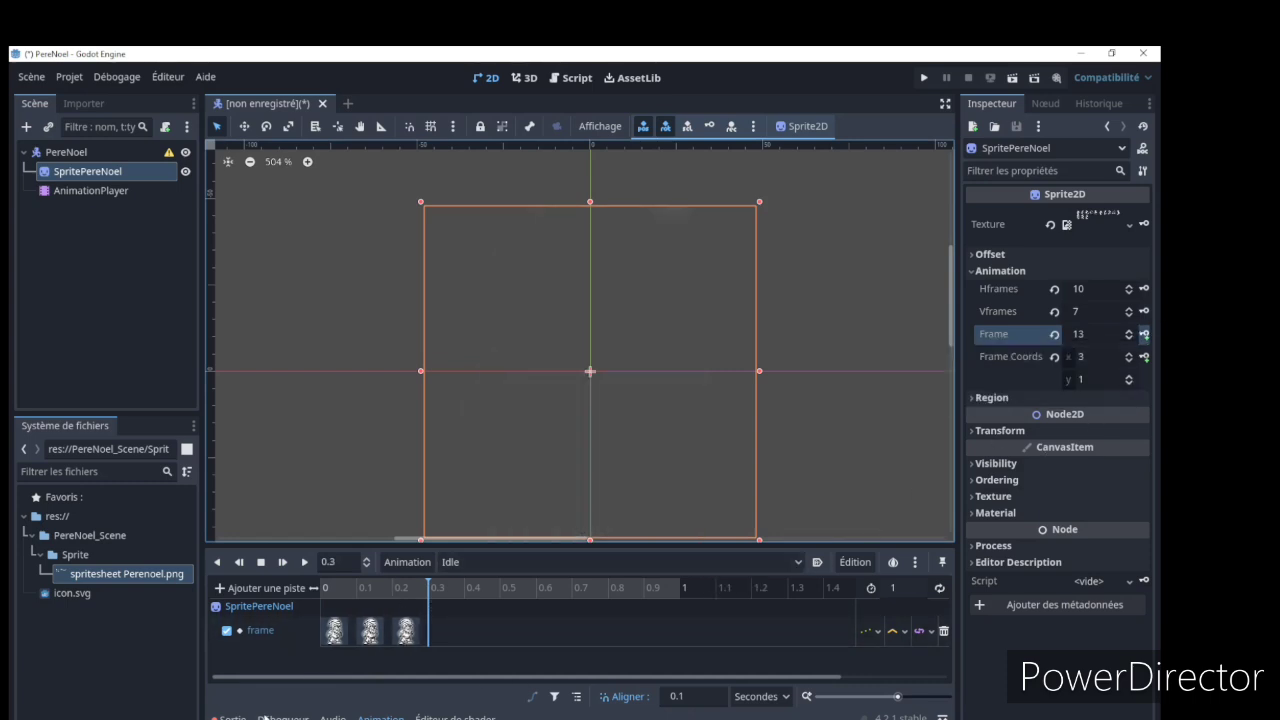
Inspect the time and value of each key on the Idle animation's frame track
left_click(341, 636)
left_click(374, 636)
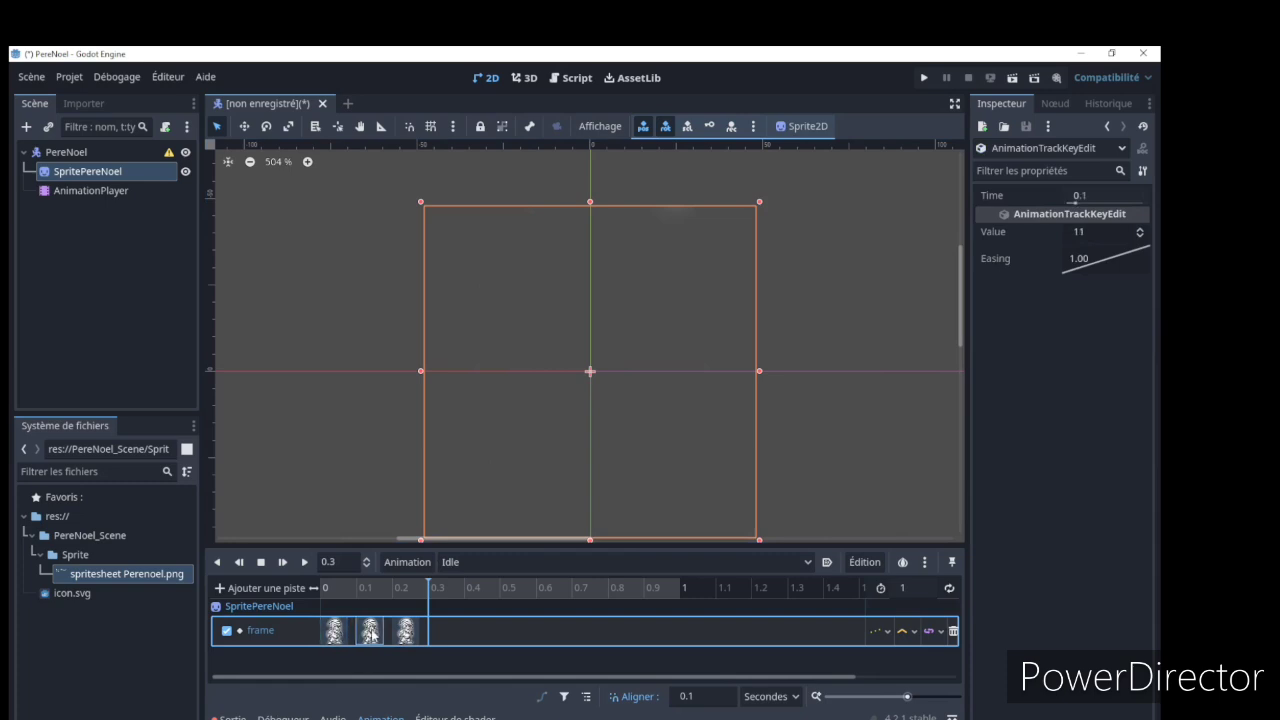
left_click(407, 637)
left_click(336, 631)
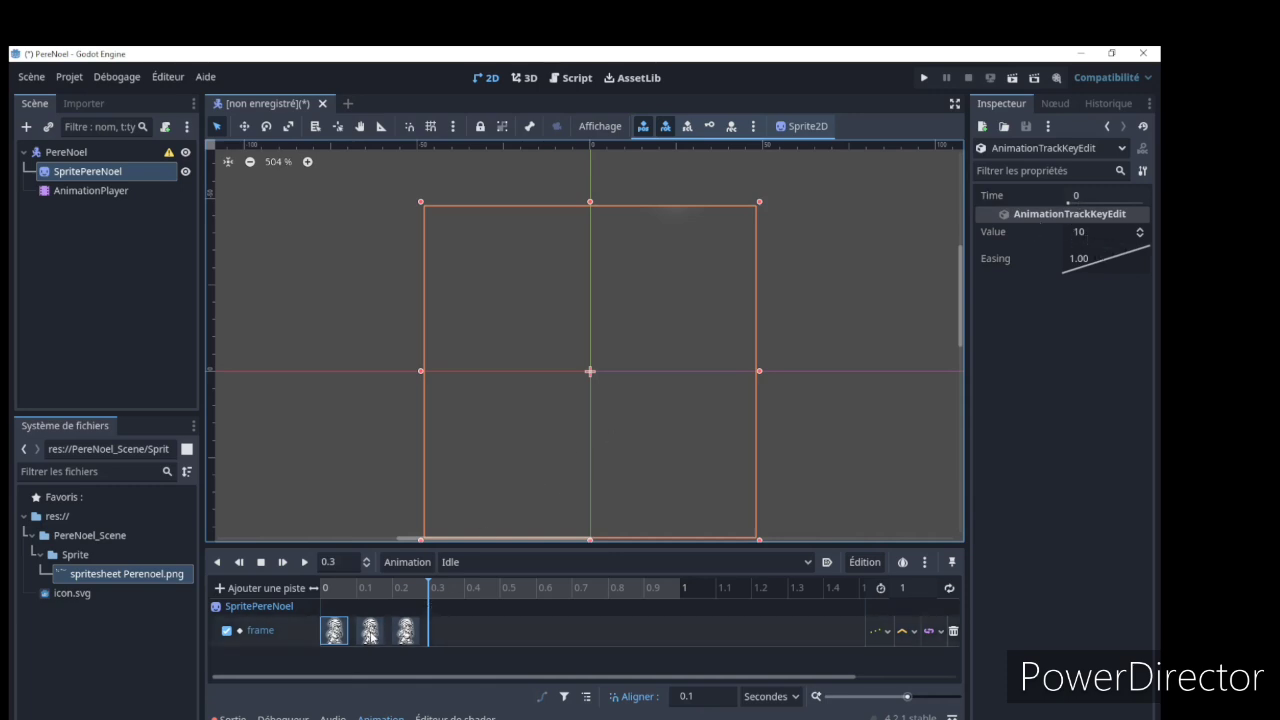
left_click(370, 631)
left_click(406, 636)
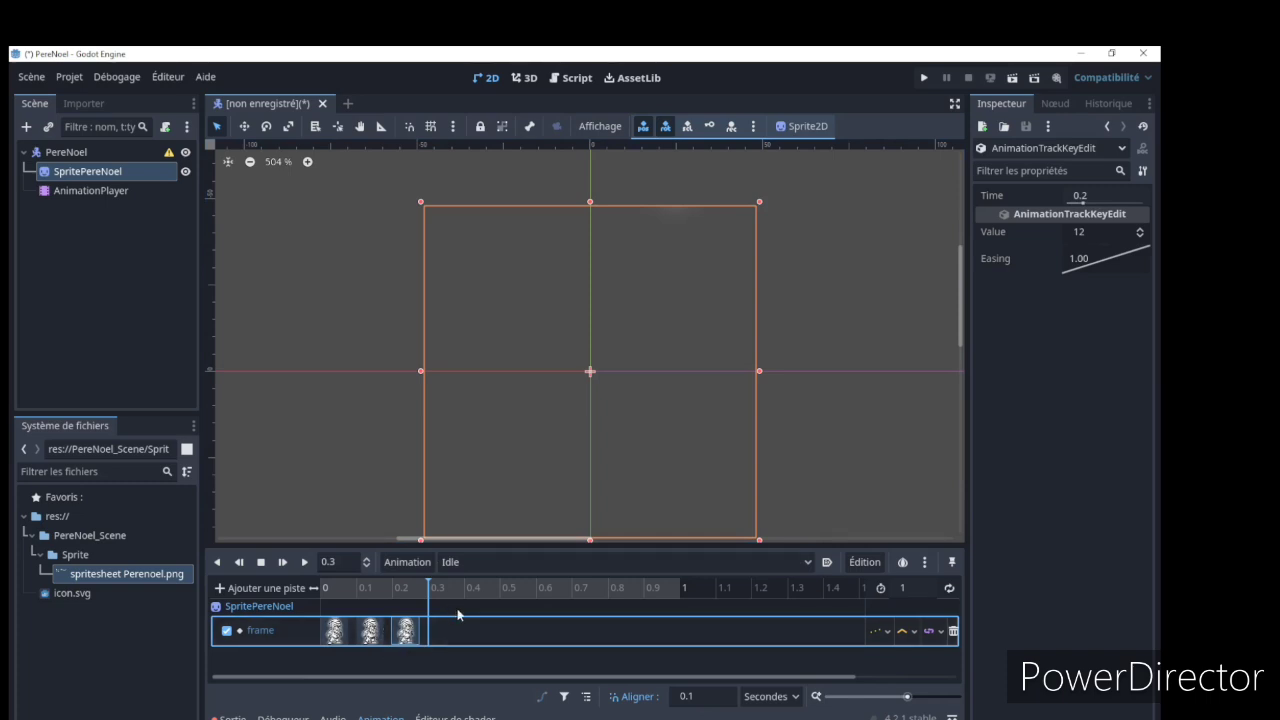
Key SpritePereNoel's Frame as 12 at 0.3 s on the Idle frame track
left_click(110, 190)
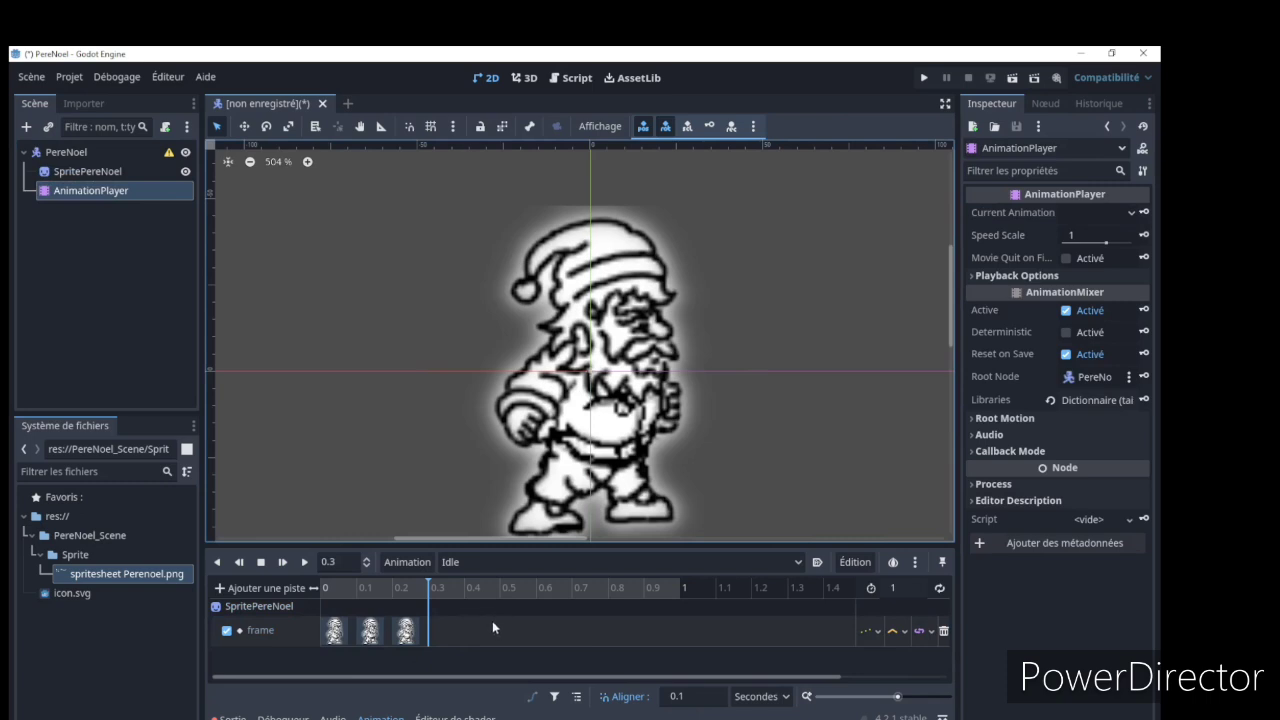
left_click(99, 172)
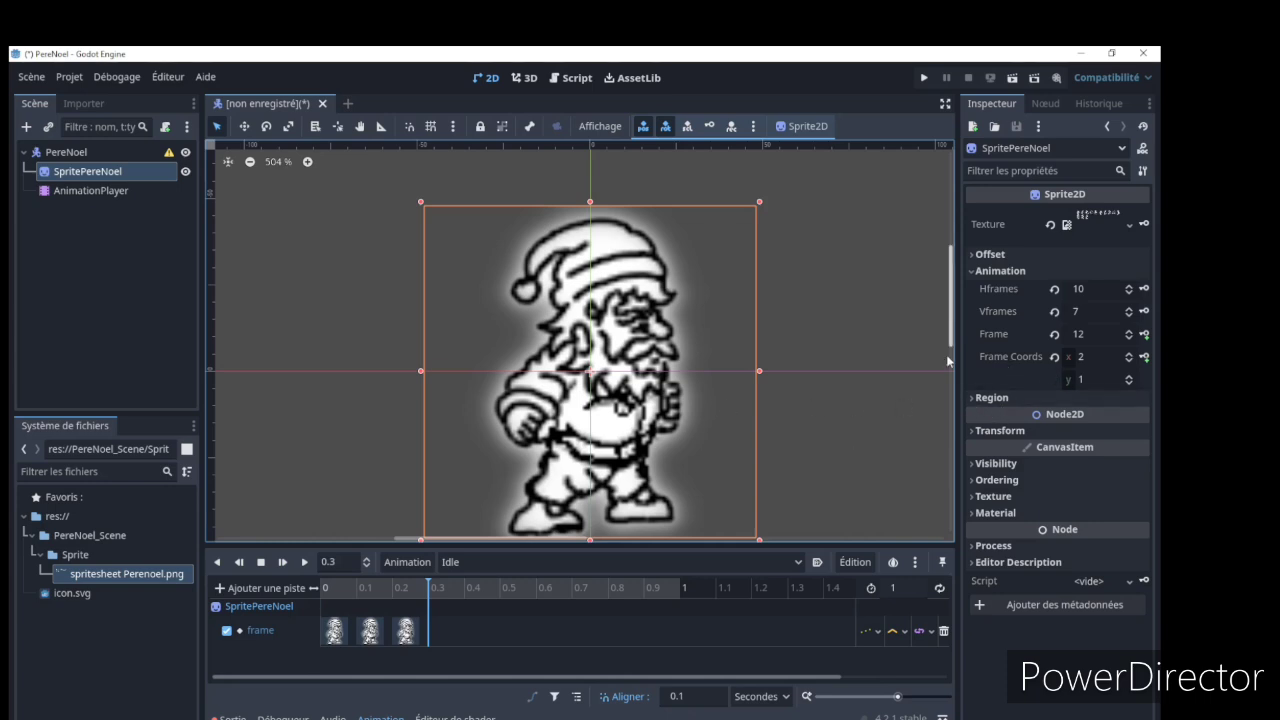
left_click(1130, 339)
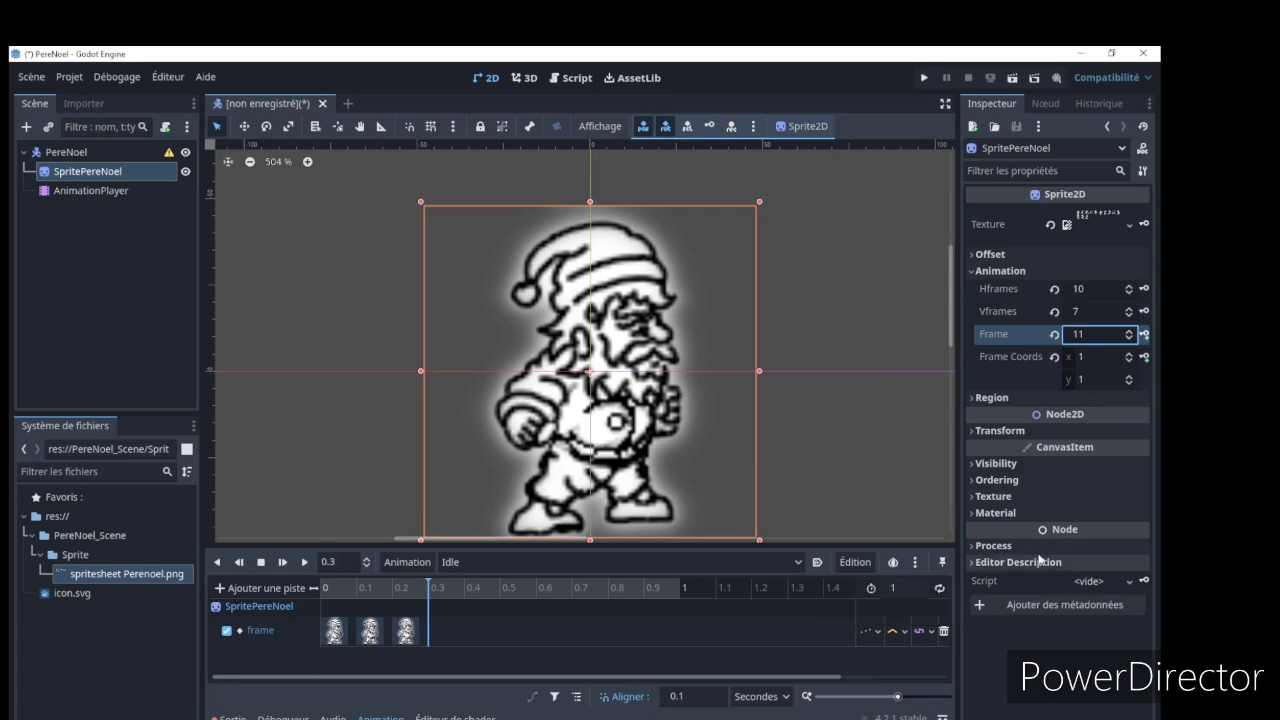
left_click(1130, 331)
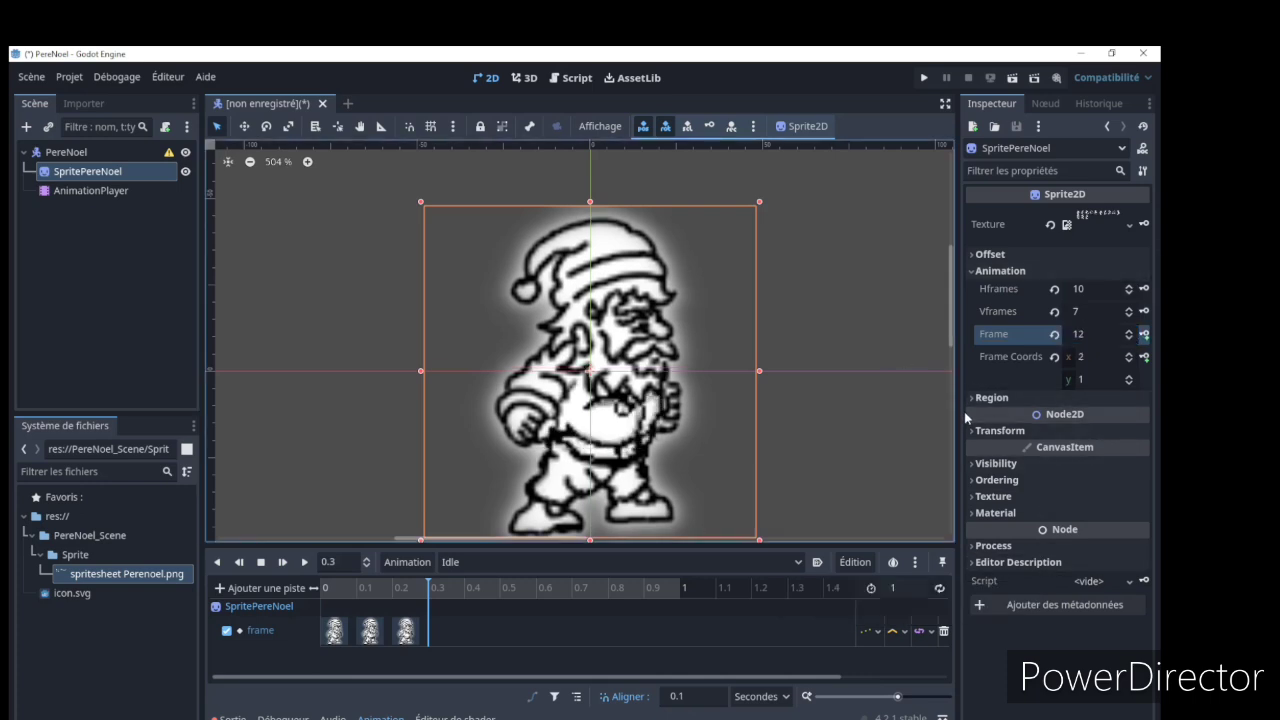
left_click(1146, 335)
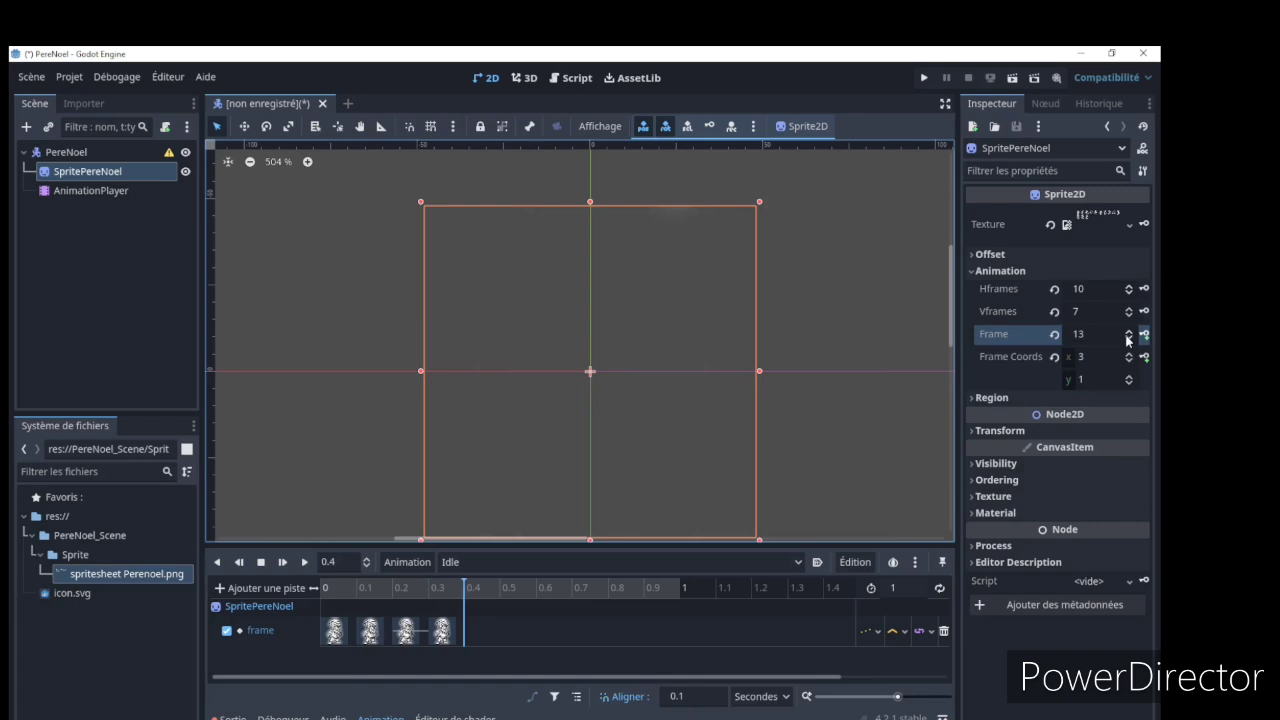
Key the sprite's Frame as 11 at 0.4 s and as 10 at 0.5 s in Idle
left_click(1128, 339)
left_click(1128, 339)
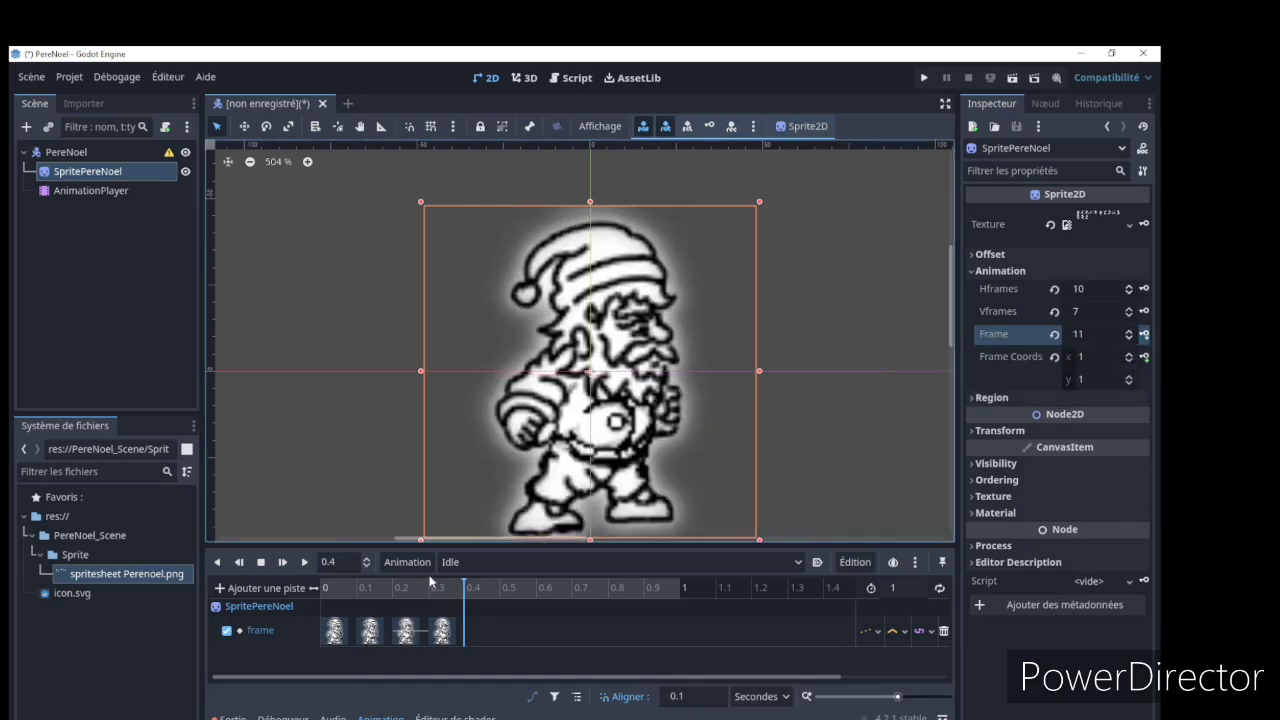
left_click(1146, 338)
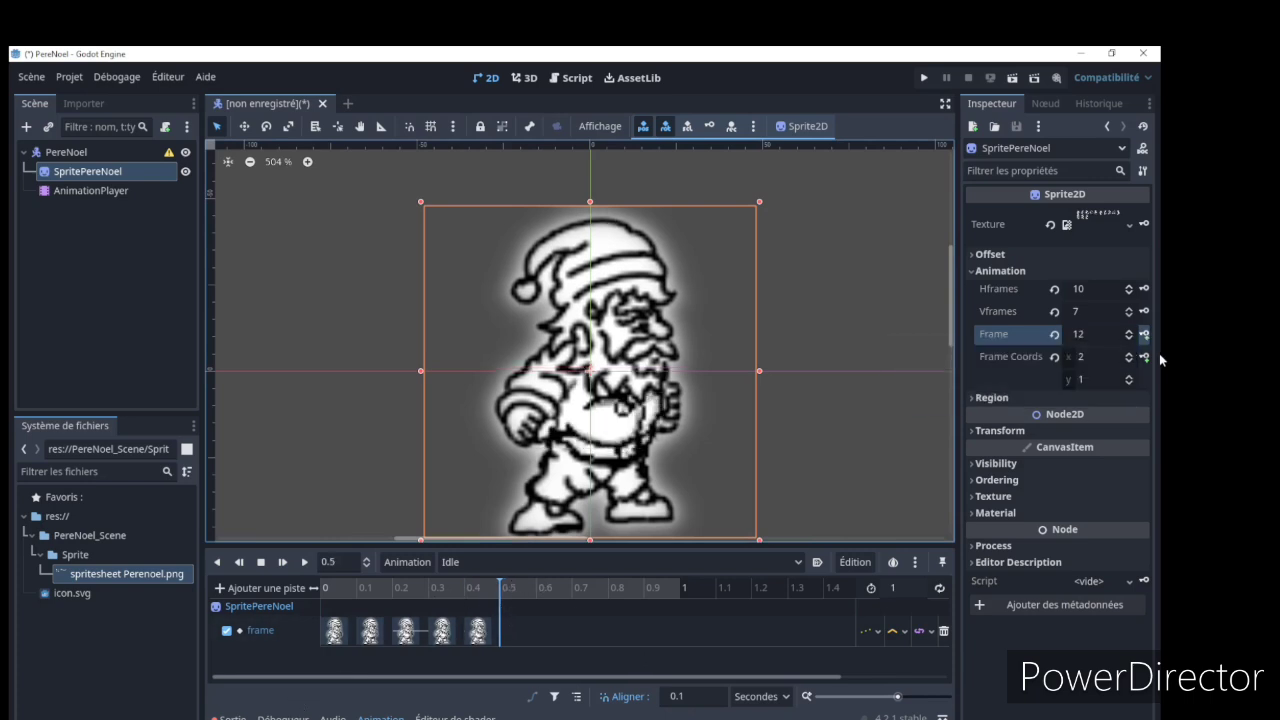
left_click(1129, 338)
left_click(1129, 338)
left_click(1147, 336)
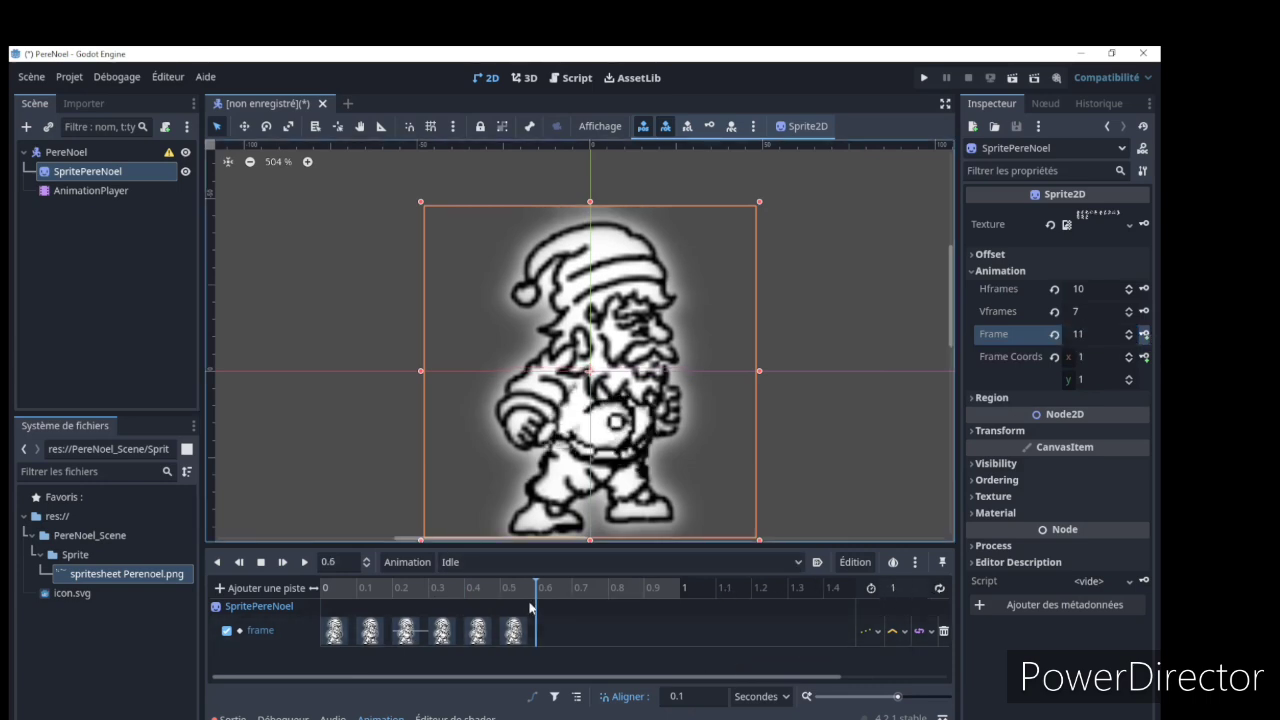
Set the Idle animation to a 0.6 s length with looping enabled, and preview its playback
left_click(899, 589)
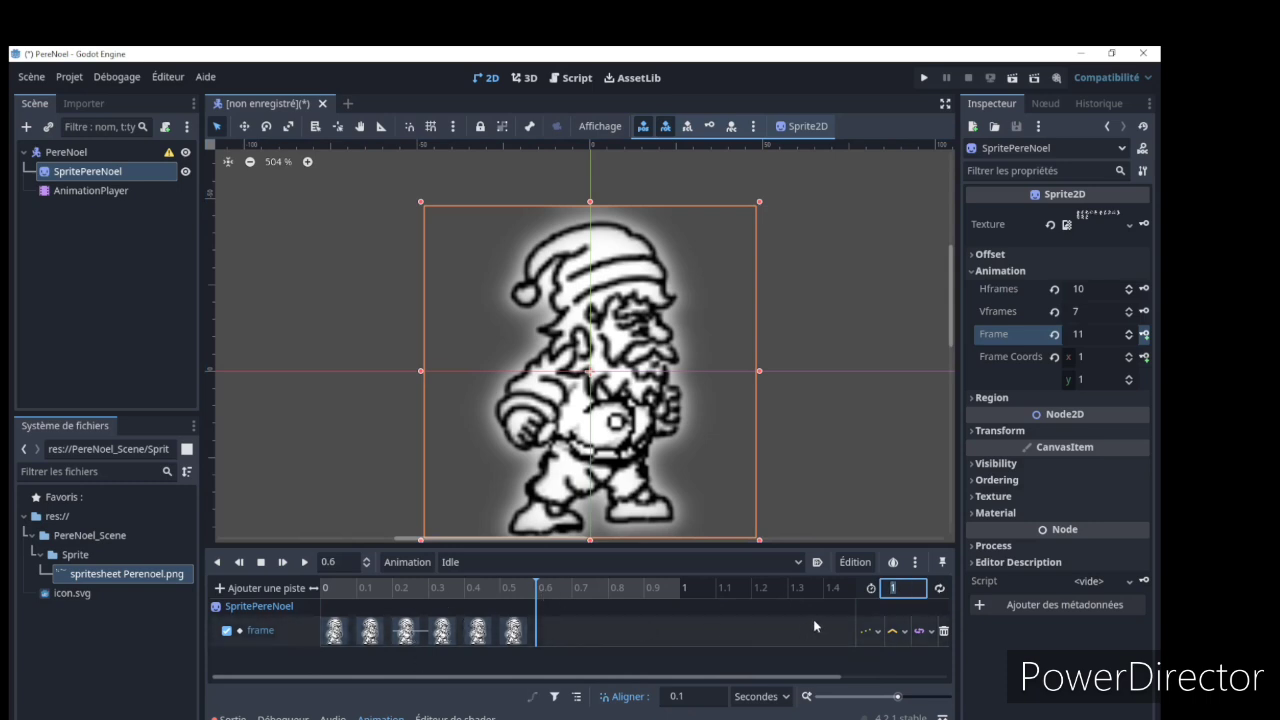
type("0.6")
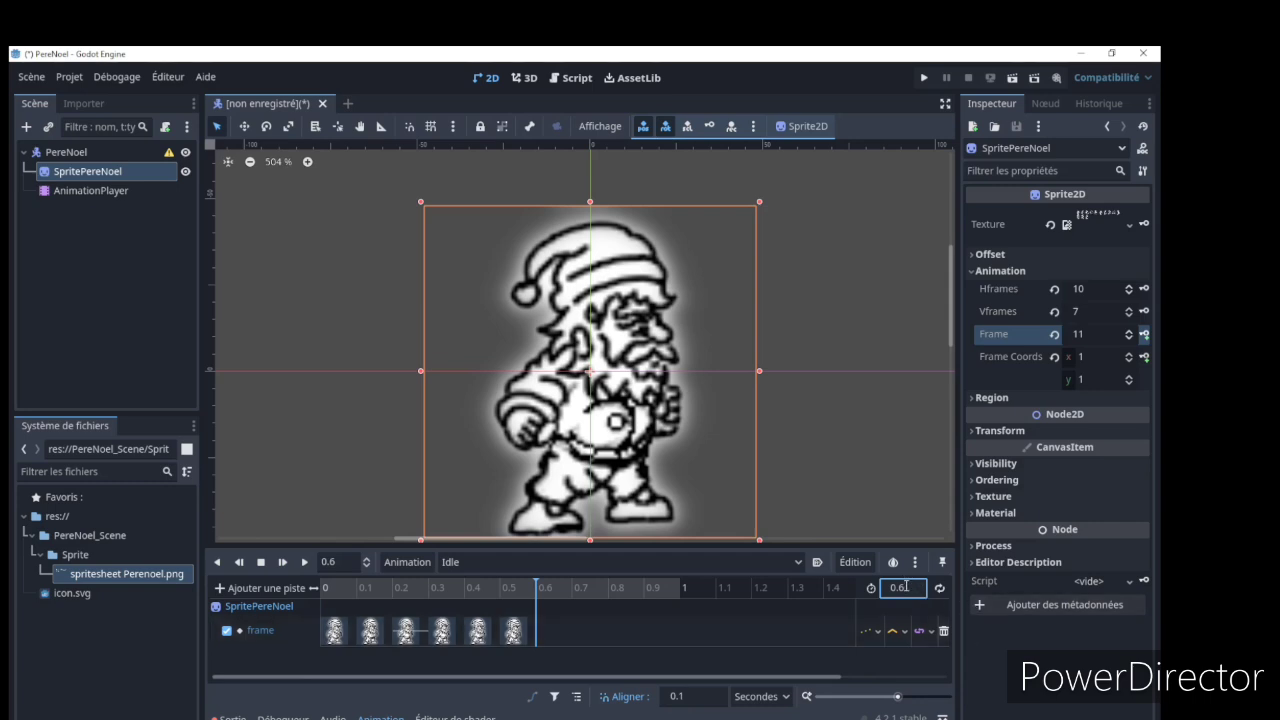
key("Return")
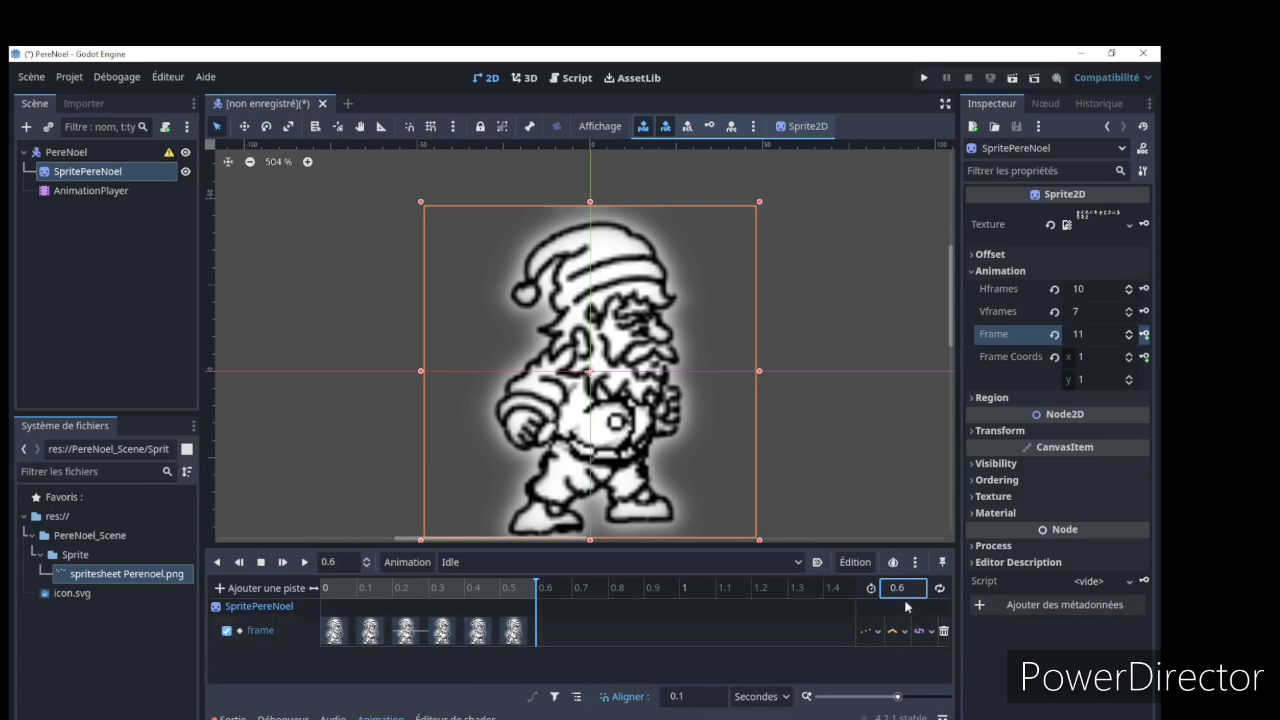
left_click(941, 589)
left_click(305, 562)
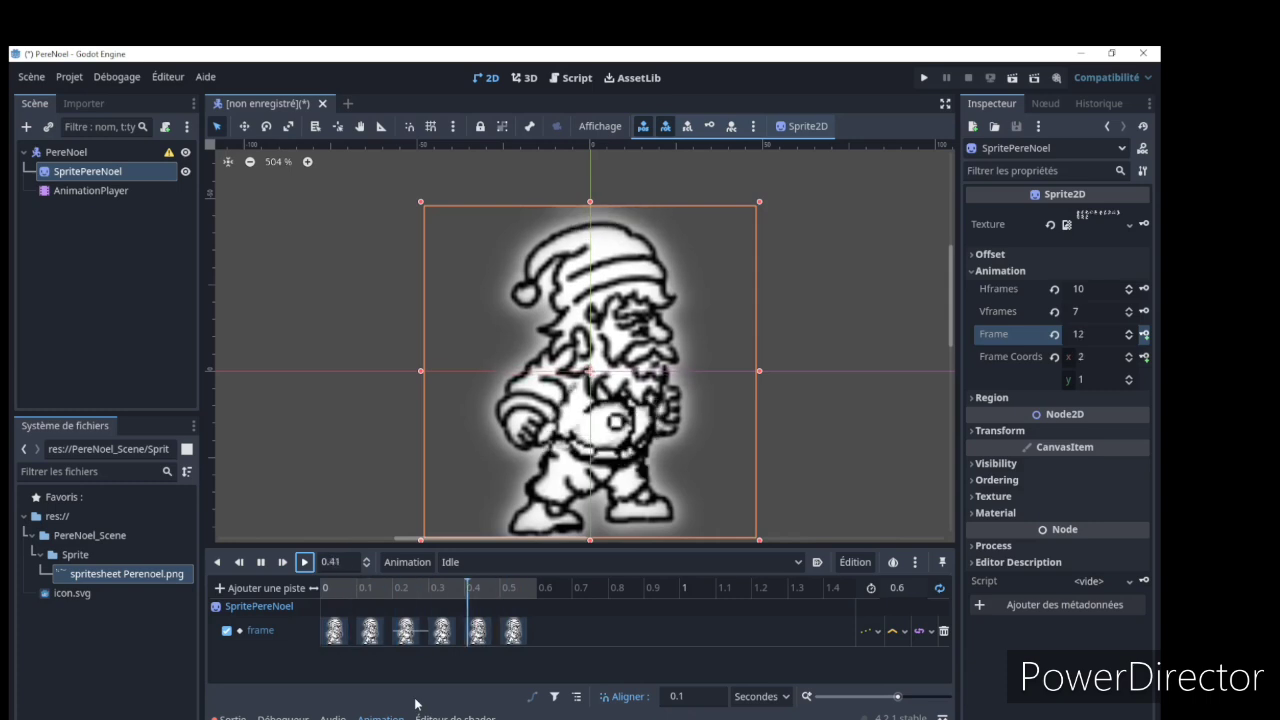
left_click(262, 563)
Set the Idle animation's length to 1 s and move its last frame key to 0.9 s
left_click(900, 588)
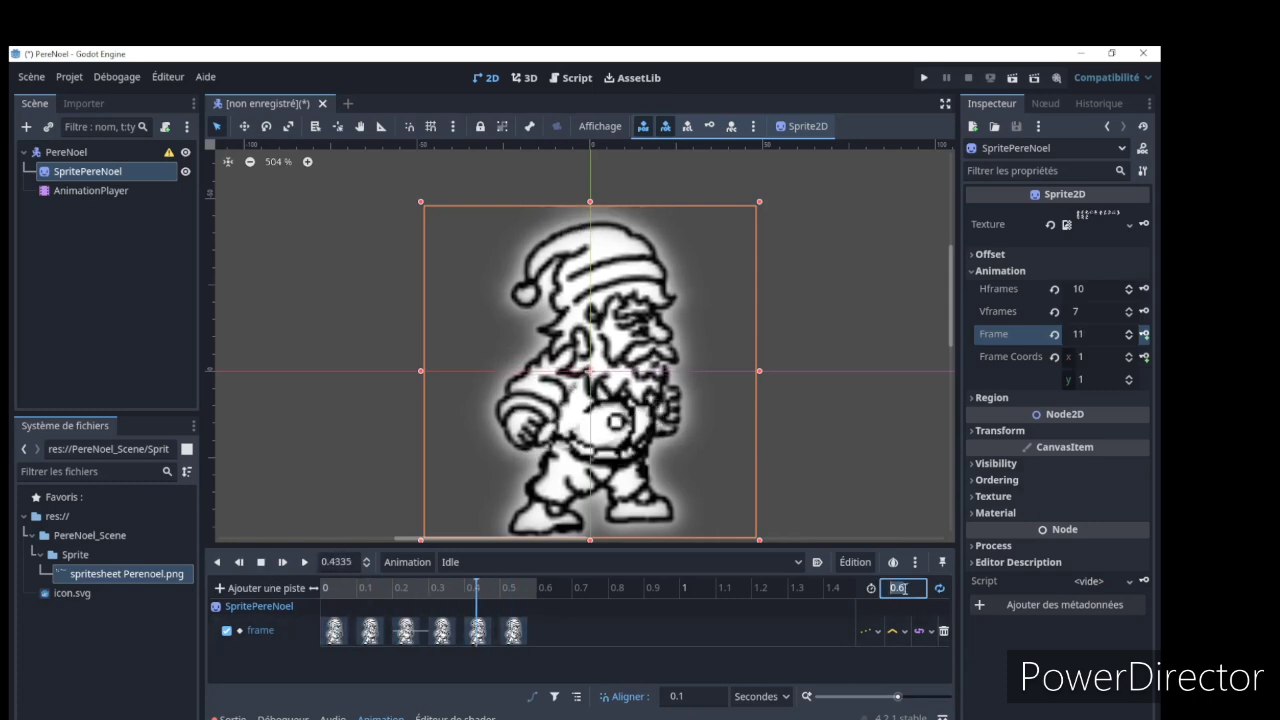
type("1")
key("Return")
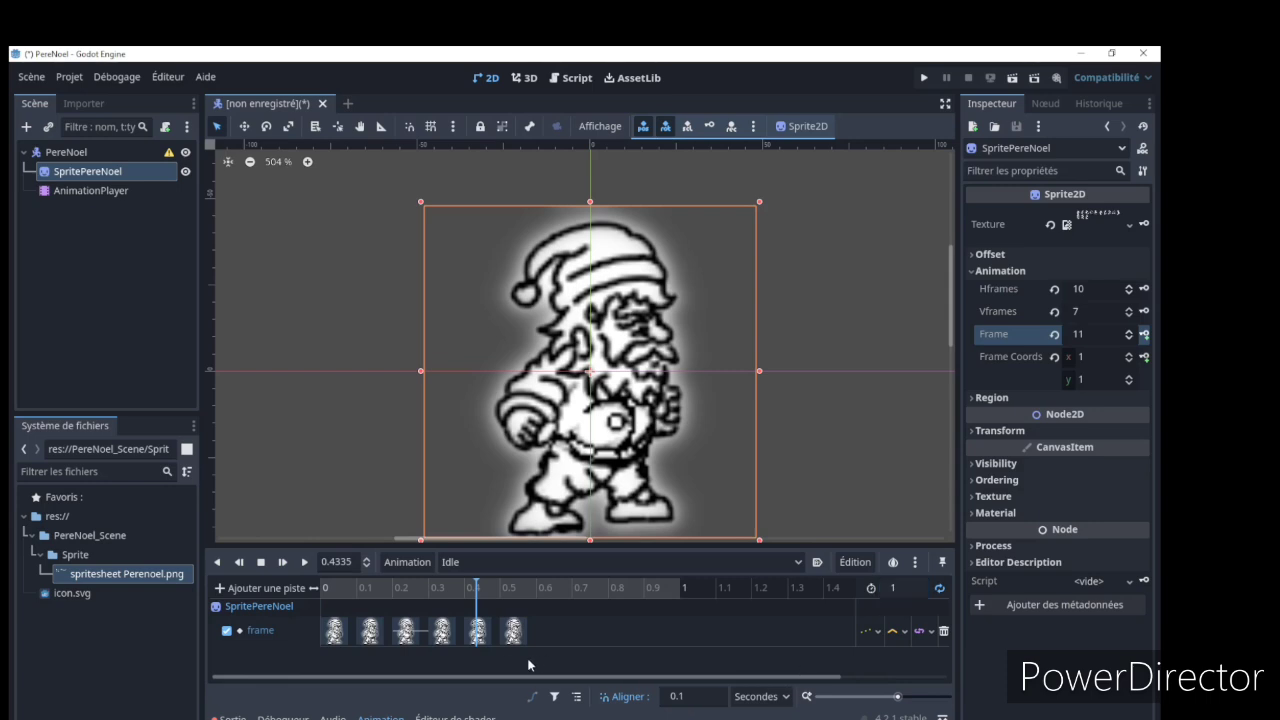
left_click(515, 631)
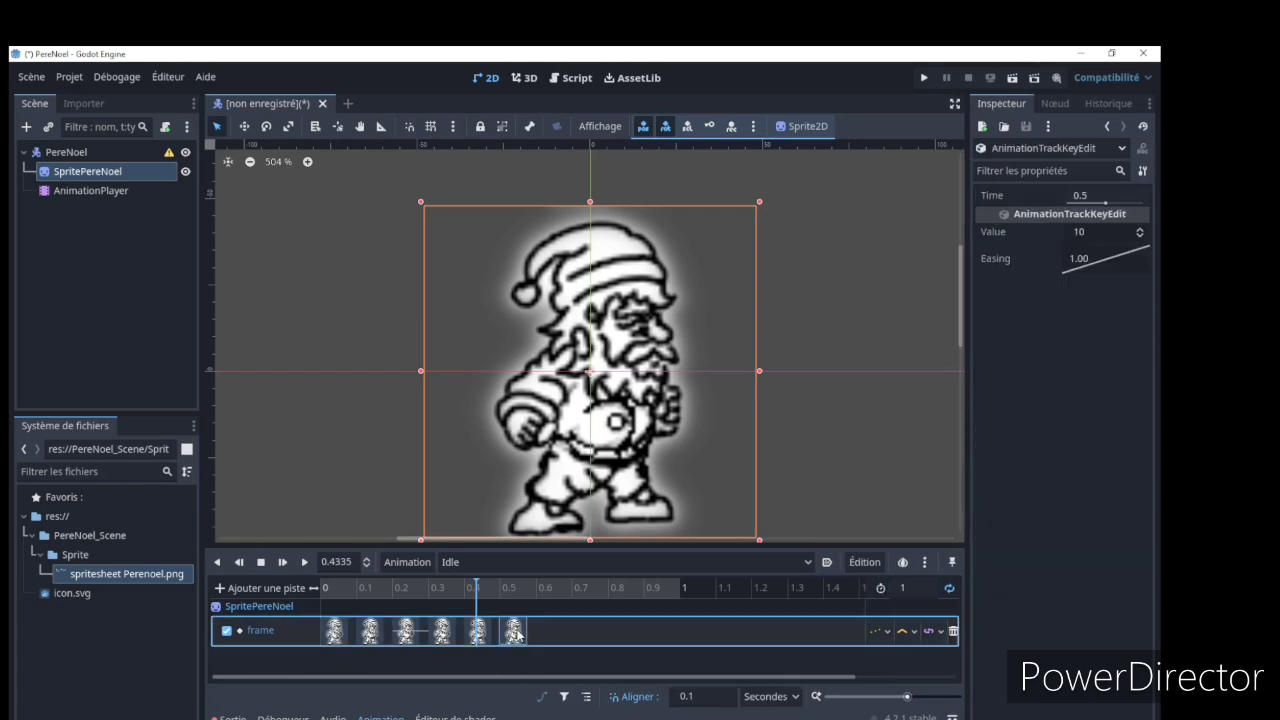
left_click_drag(519, 634, 670, 633)
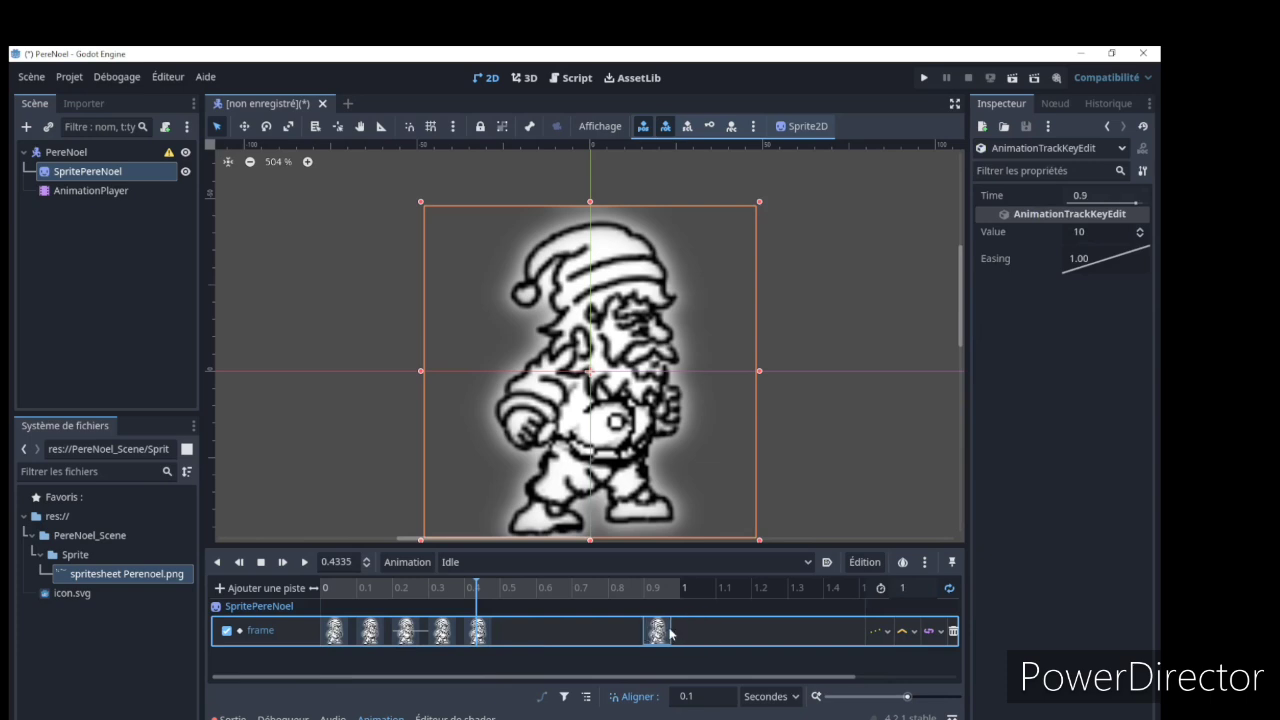
left_click(631, 660)
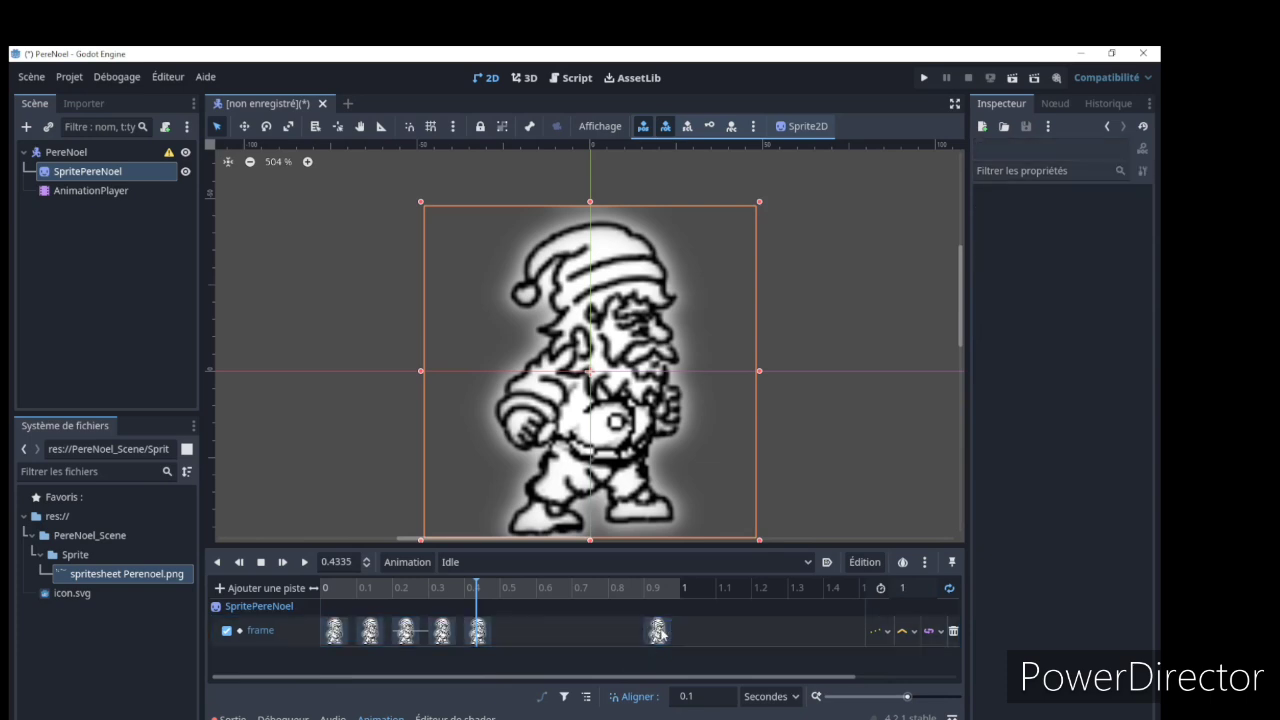
left_click(659, 632)
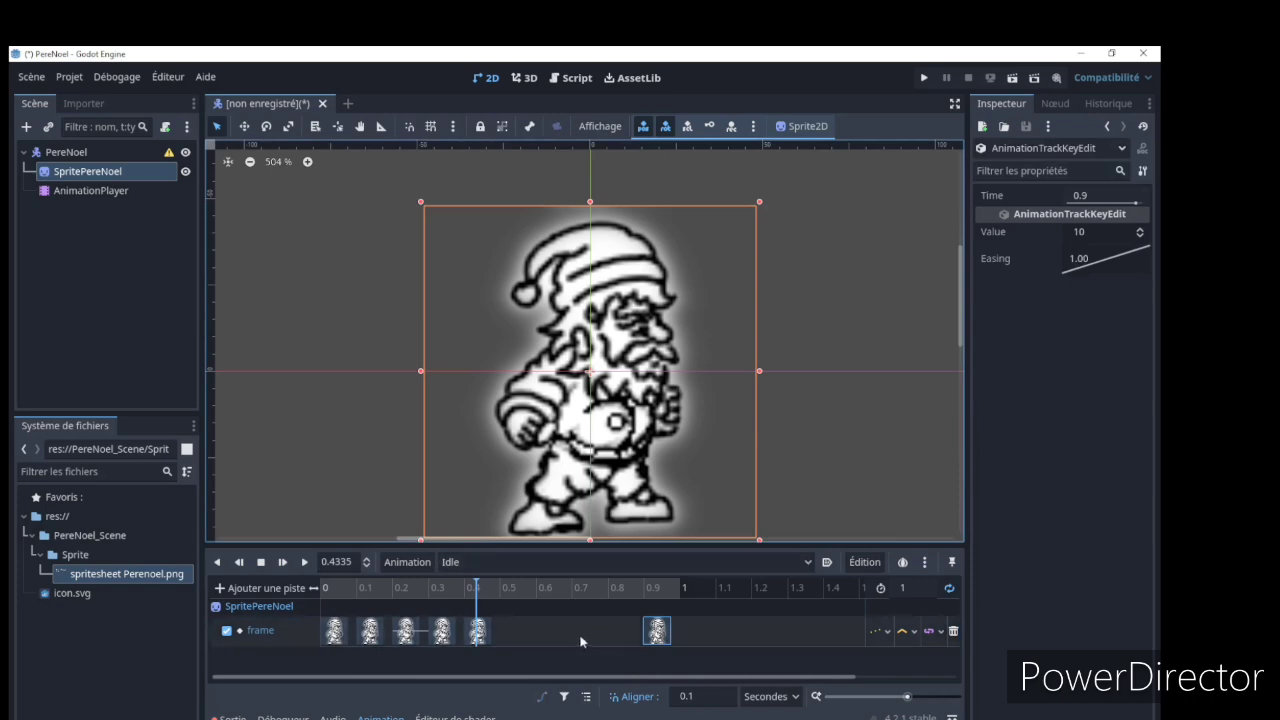
left_click(563, 667)
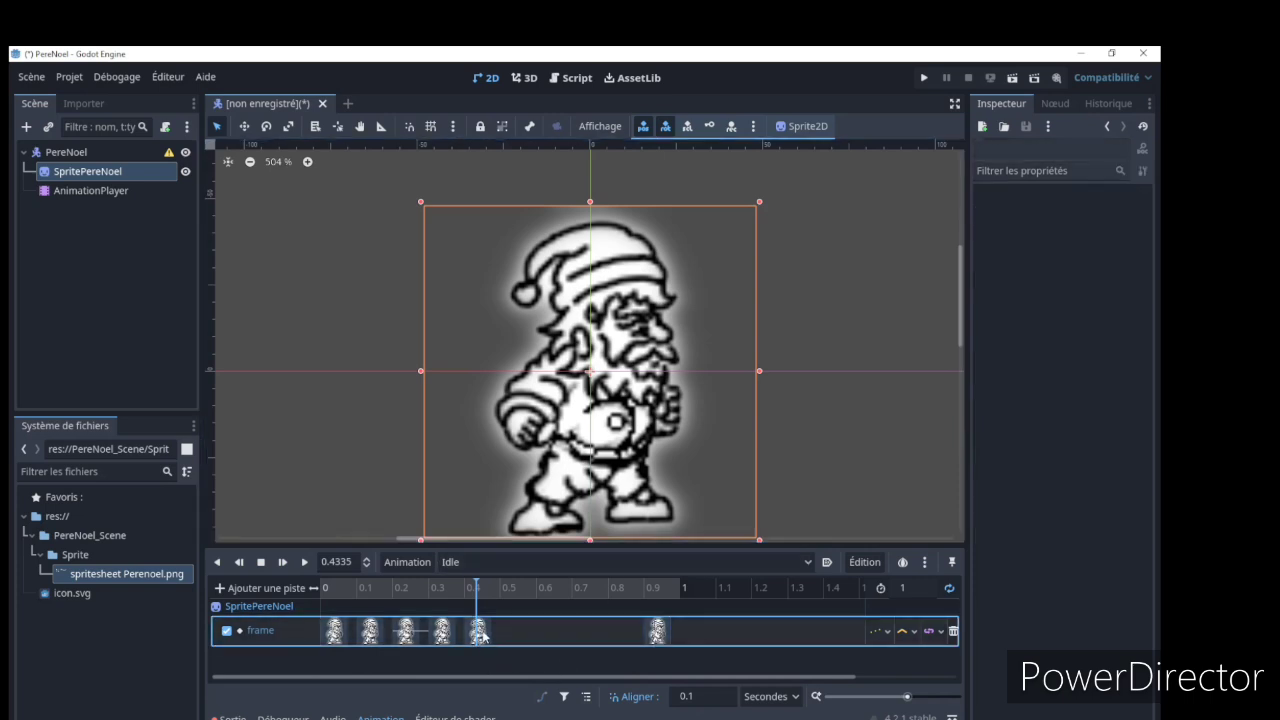
Spread the Idle frame keys between the first and last ones by moving them to 0.8, 0.6, 0.4 and 0.2 s
left_click_drag(478, 631, 616, 632)
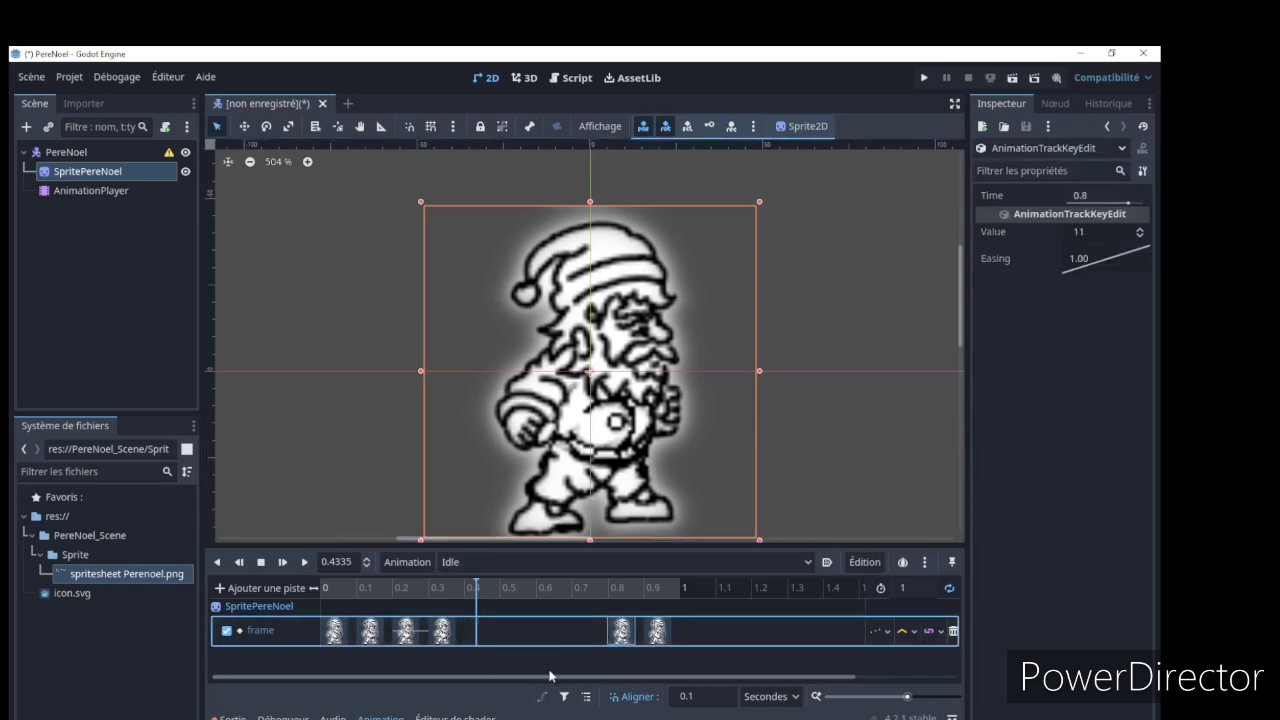
left_click_drag(445, 631, 552, 632)
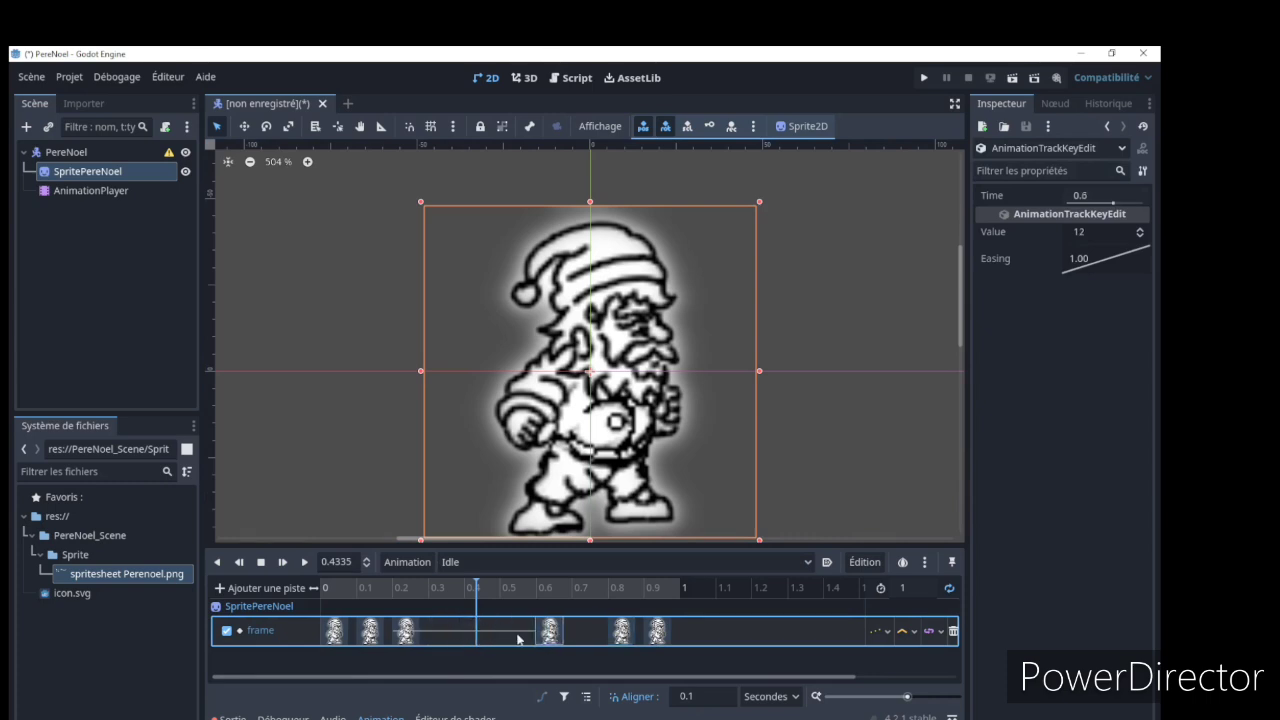
left_click(412, 634)
left_click_drag(436, 637, 480, 632)
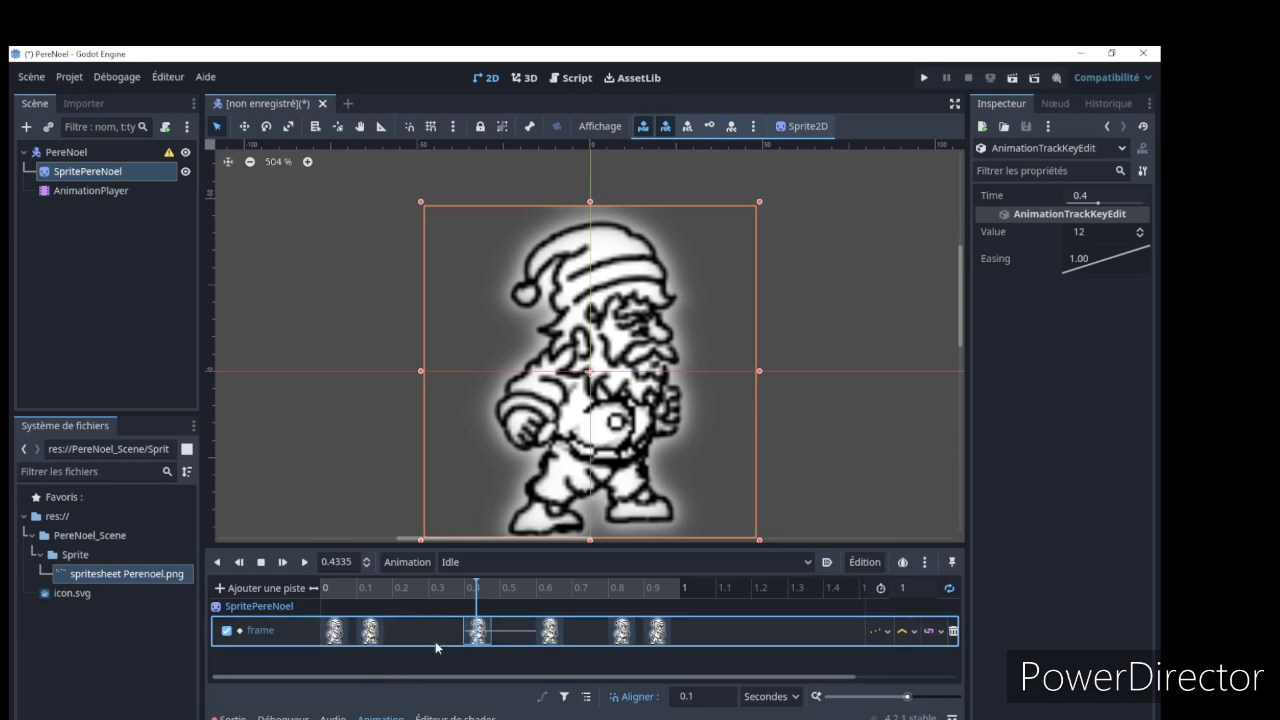
left_click_drag(370, 632, 405, 632)
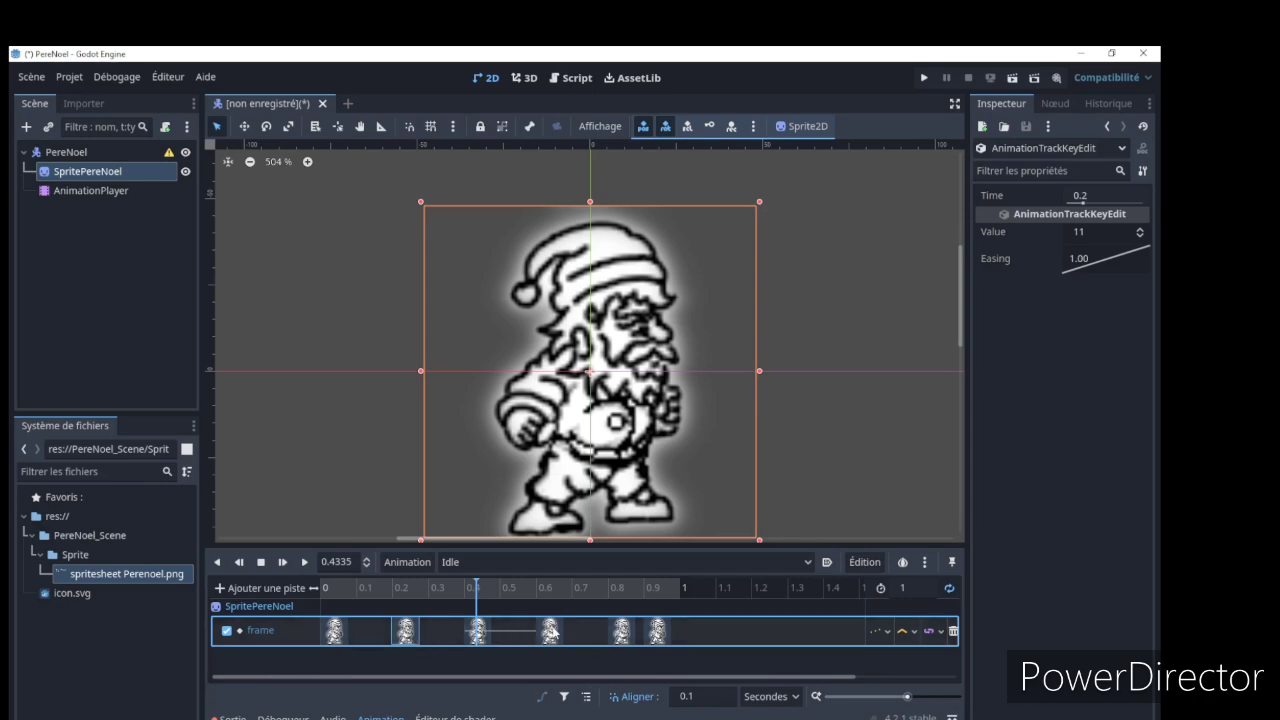
Move the Idle key at 0.4 s to 0.3 s and the key at 0.8 s to 0.7 s, then play the animation
left_click_drag(550, 632, 441, 632)
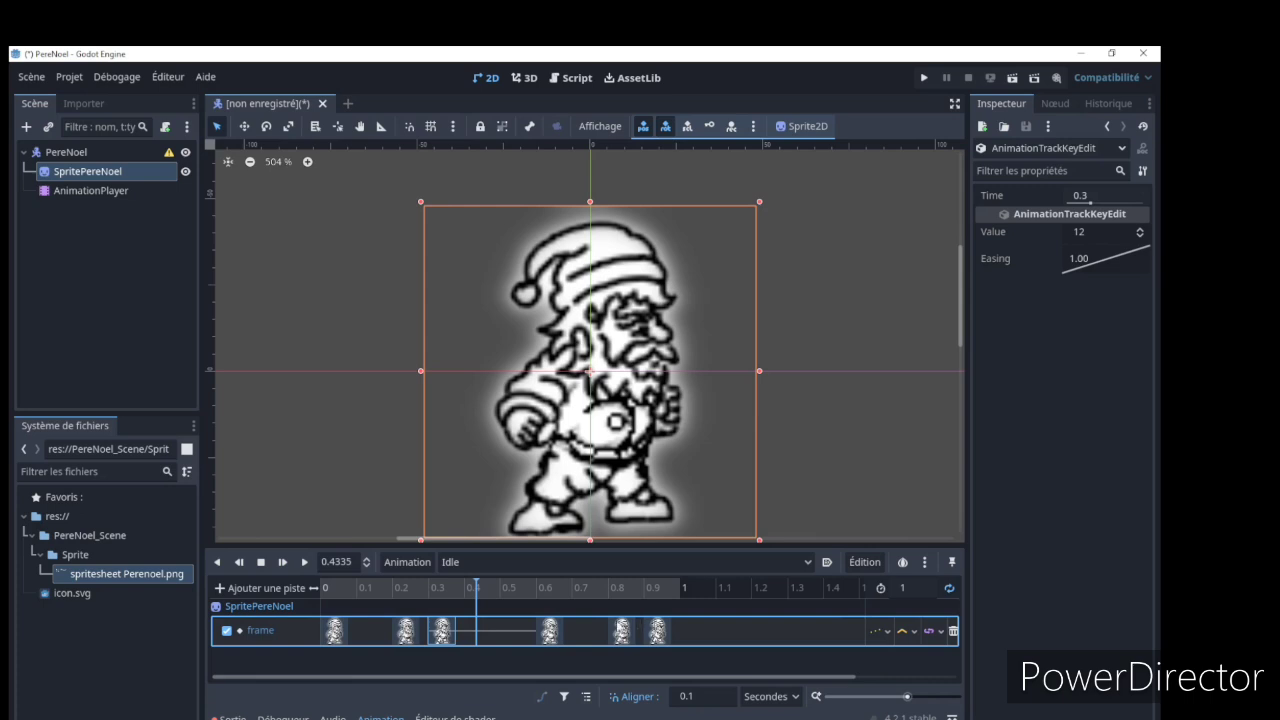
left_click_drag(628, 628, 596, 633)
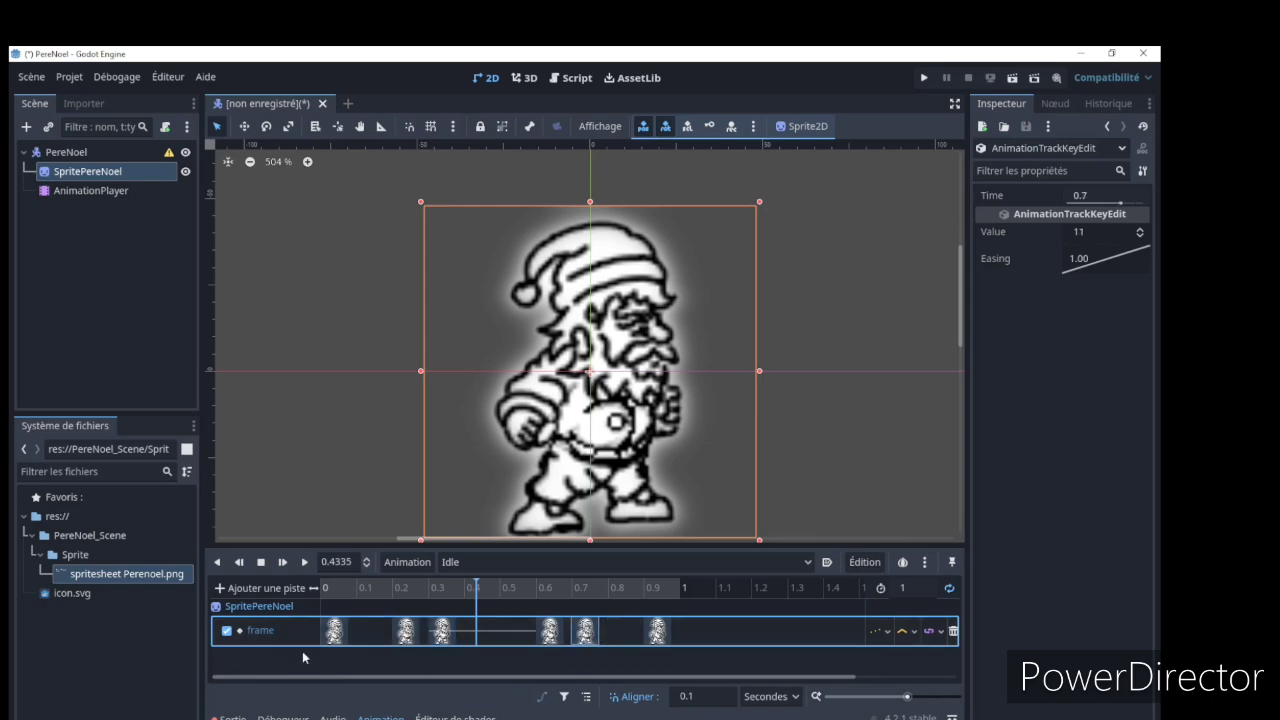
left_click(305, 562)
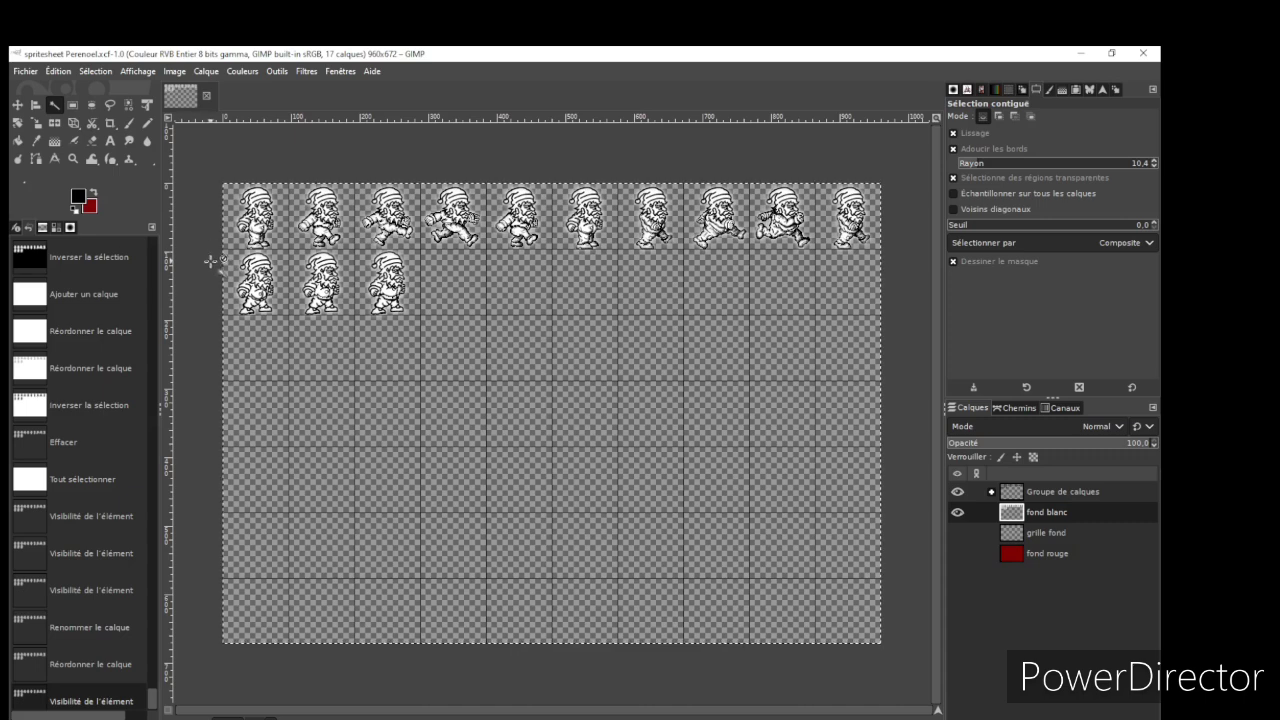
Switch to the spritesheet in GIMP and examine the first sprite of the second row up close
scroll(234, 256, "up", 3, "ctrl")
scroll(299, 238, "up", 3, "ctrl")
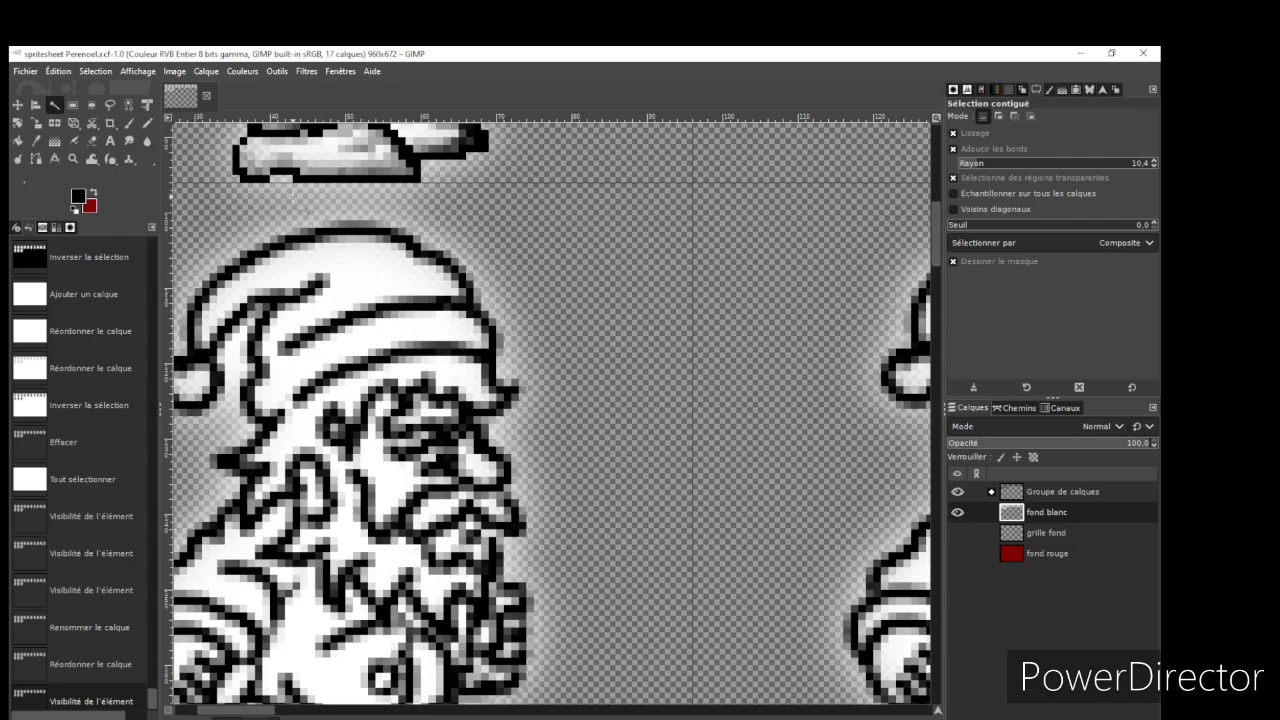
scroll(471, 430, "down", 6, "ctrl")
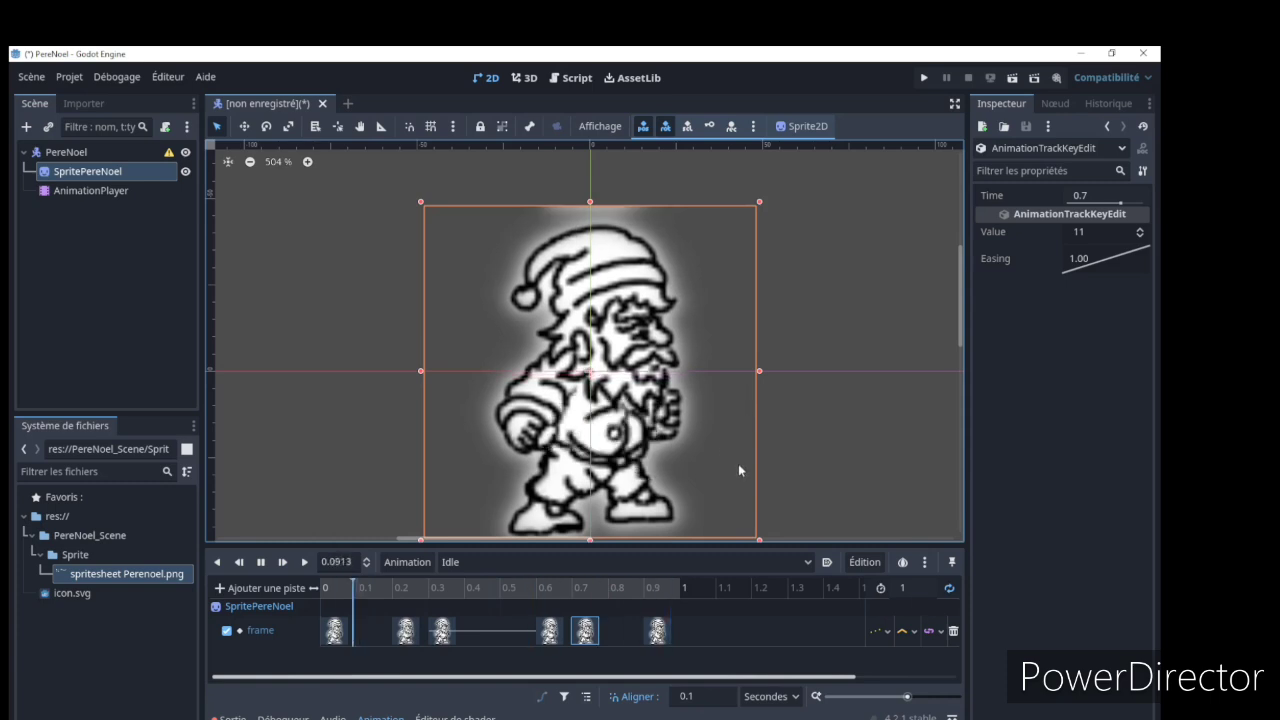
Switch back to Godot and display the RESET animation's frame track
left_click(808, 562)
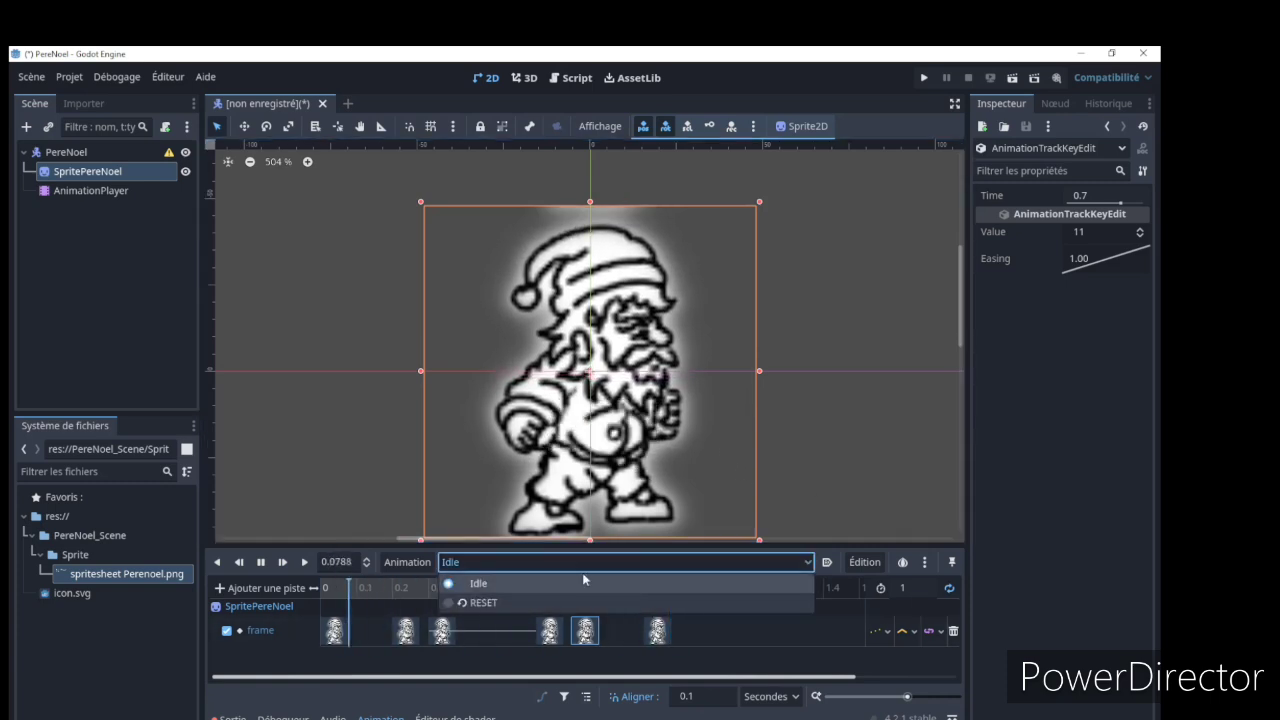
left_click(462, 603)
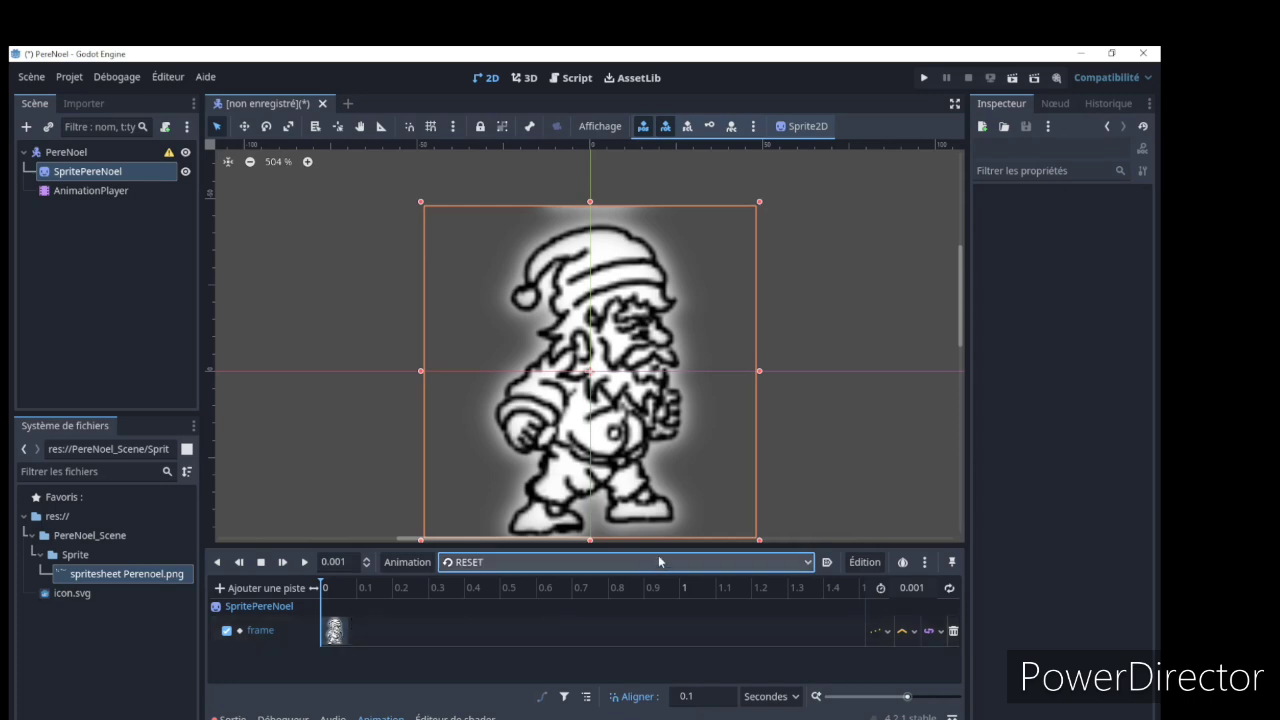
left_click(807, 565)
left_click(809, 566)
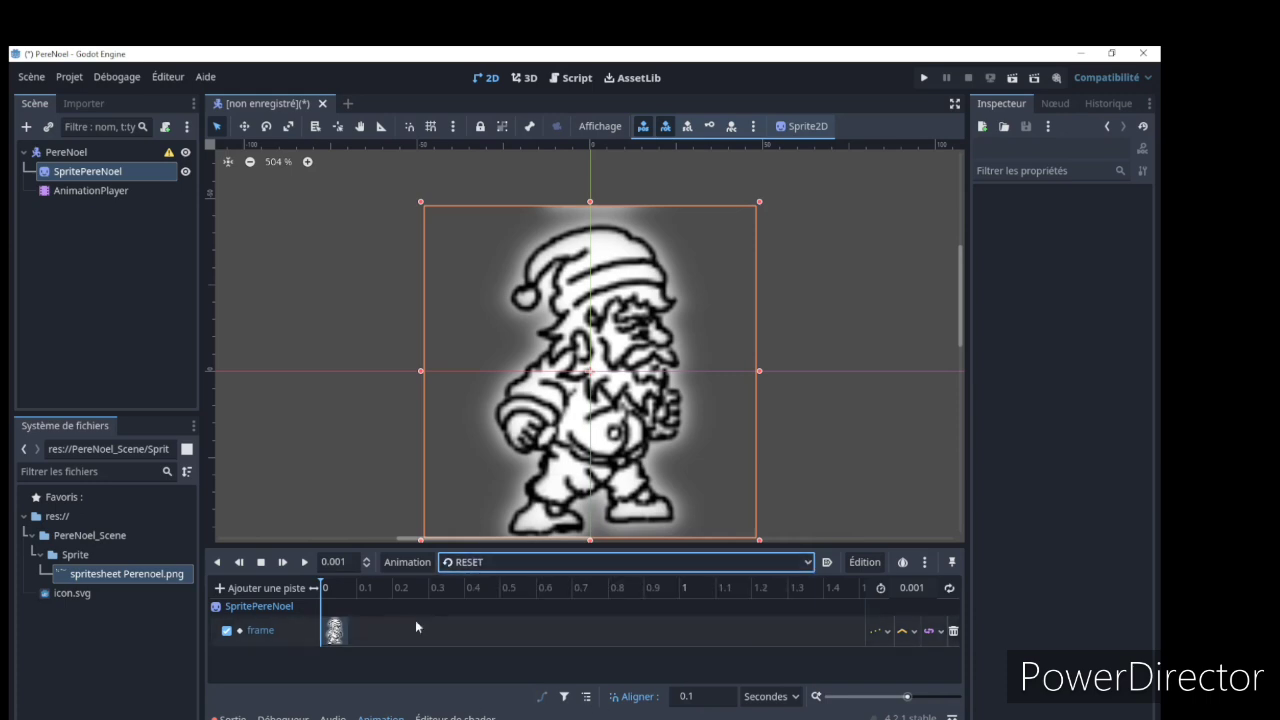
Create a new animation named Run in the AnimationPlayer
left_click(408, 562)
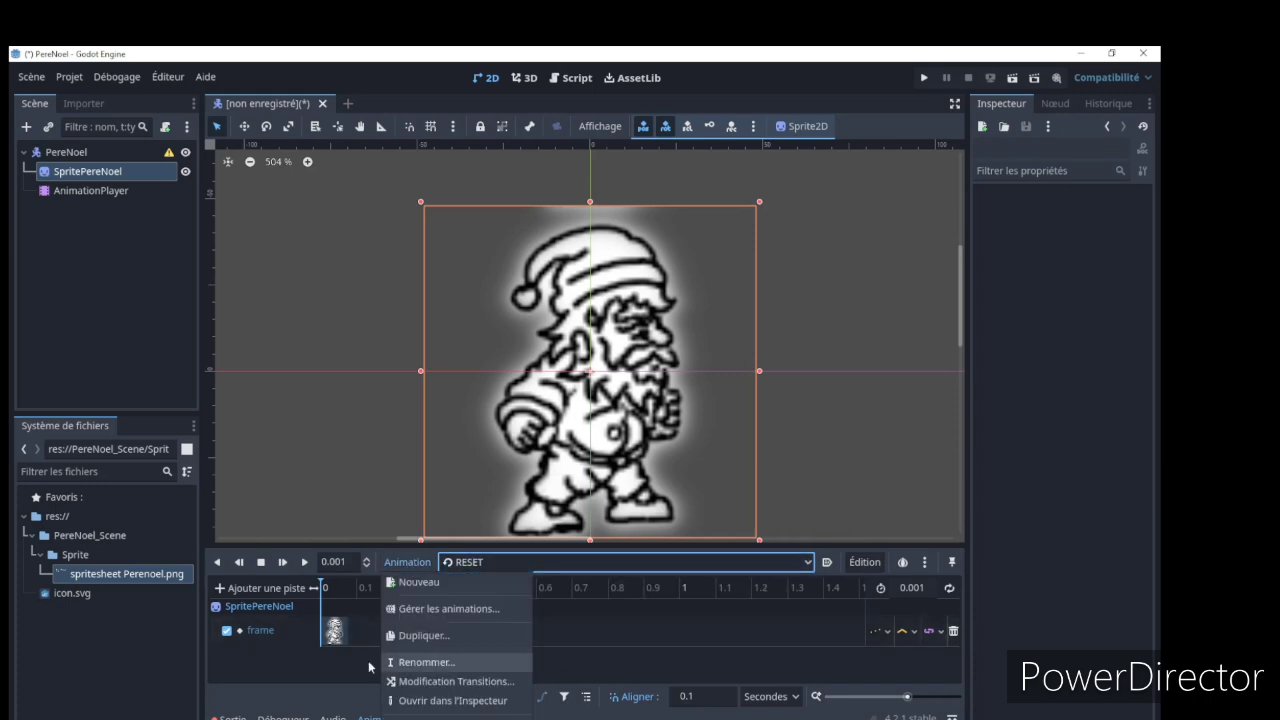
left_click(417, 583)
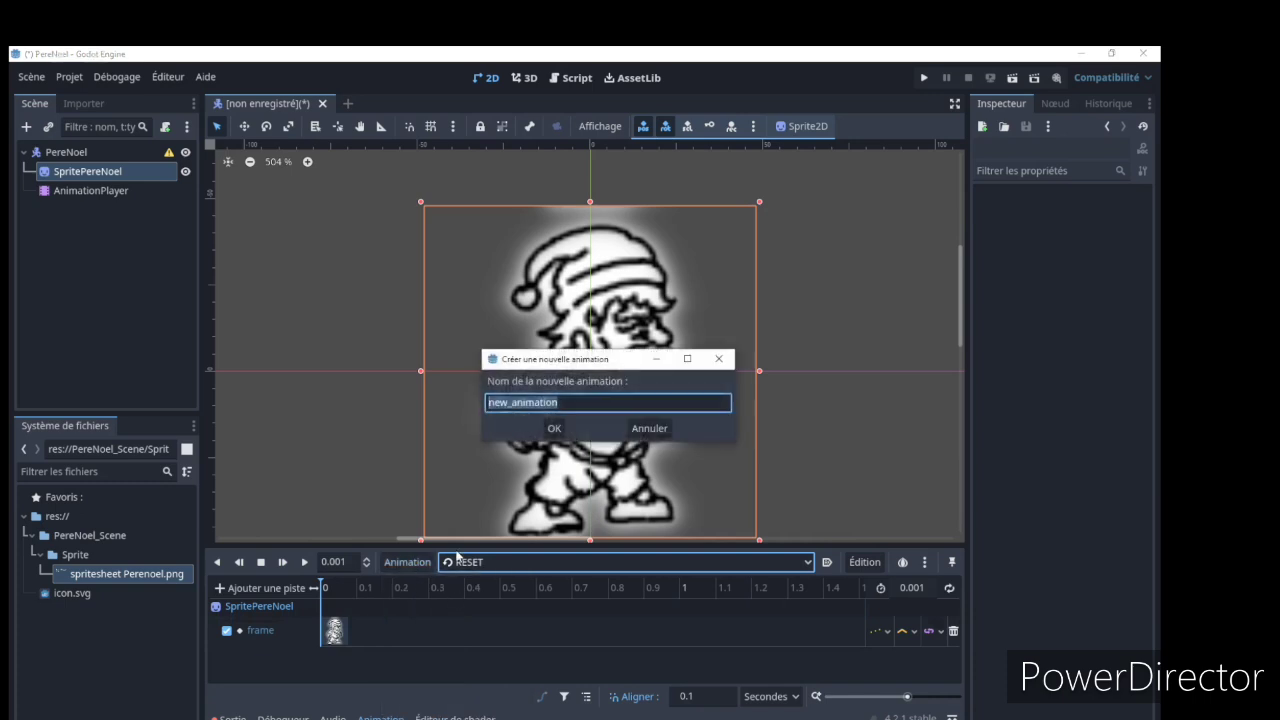
type("Run")
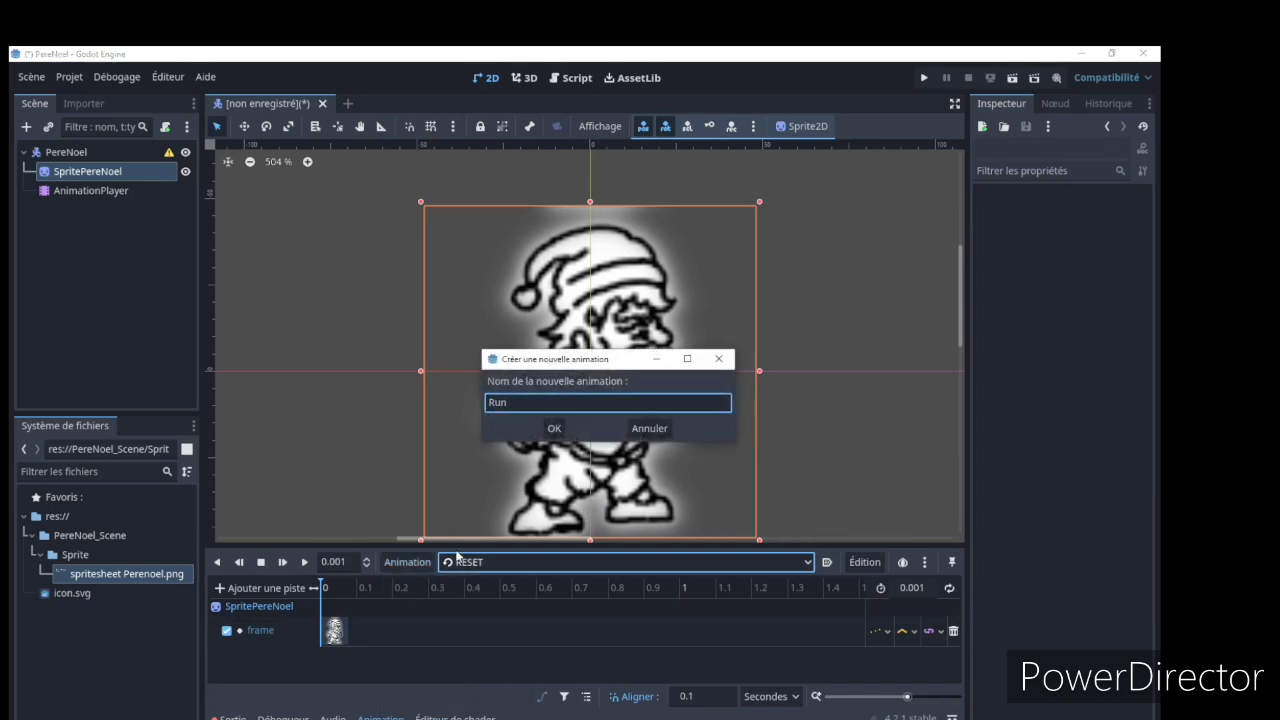
left_click(554, 428)
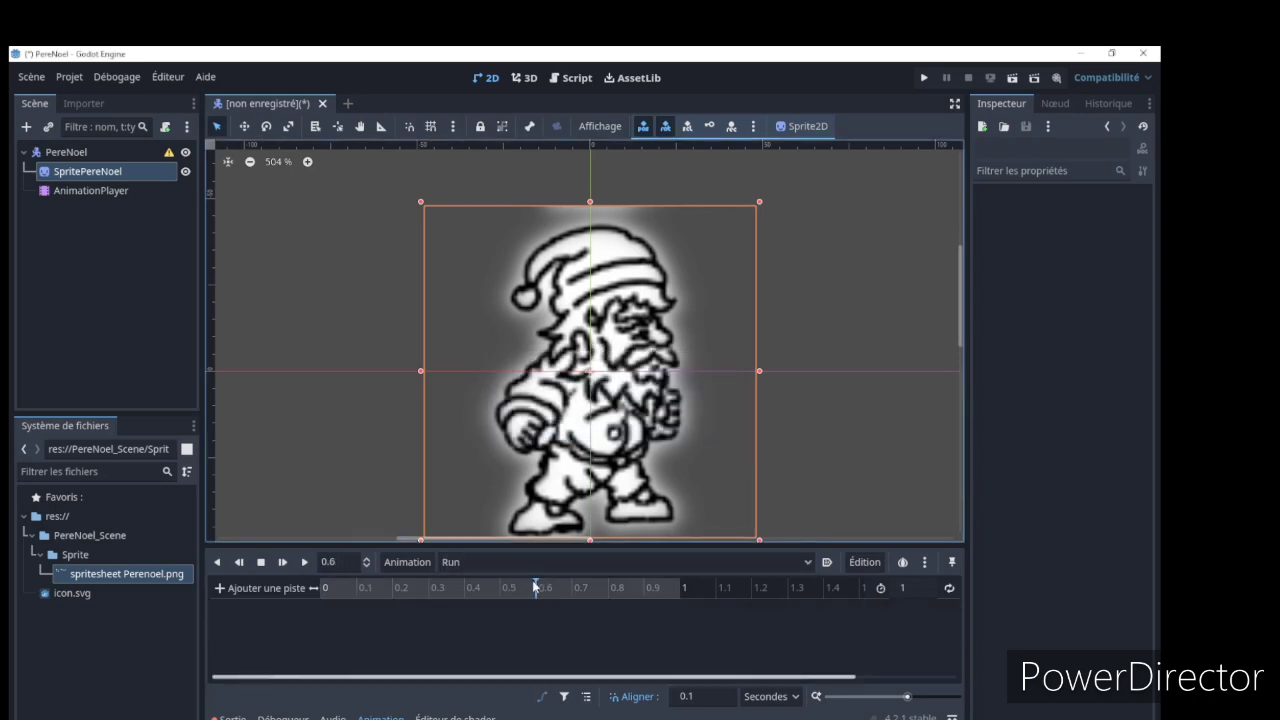
Return the Run animation's playhead to 0 s, then view the spritesheet in GIMP and switch back to Godot
left_click_drag(535, 587, 307, 588)
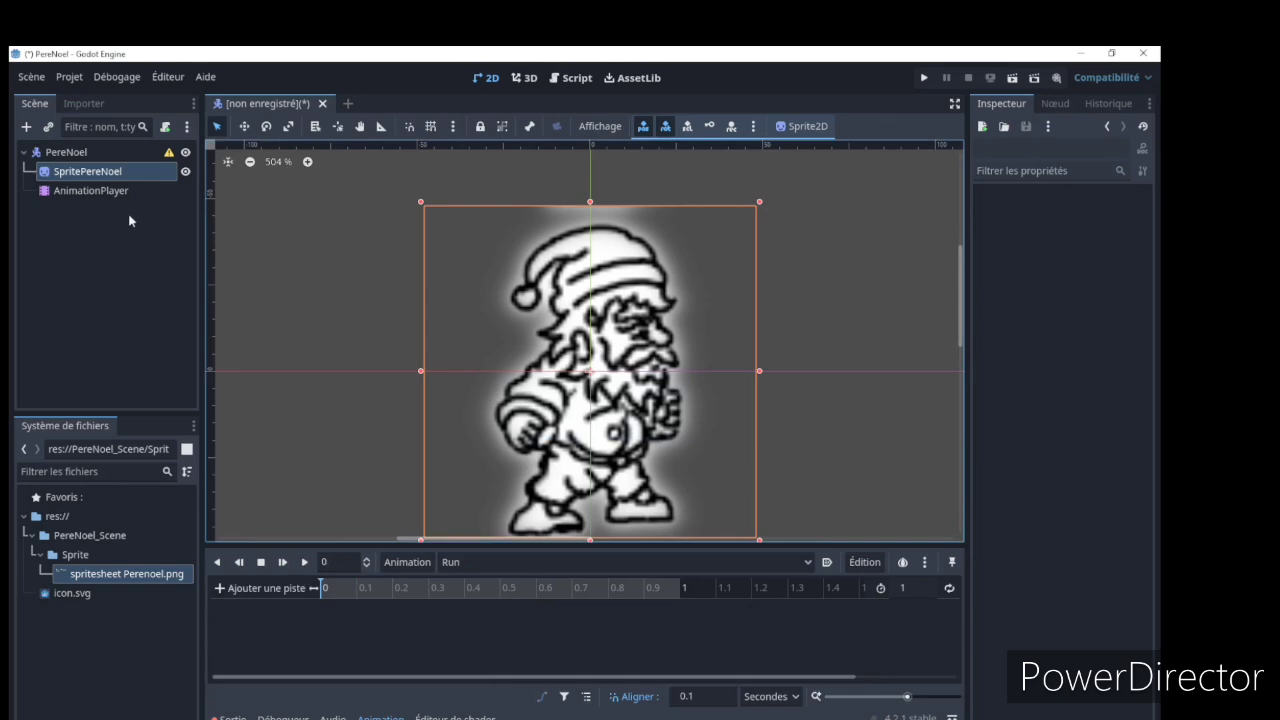
left_click(97, 189)
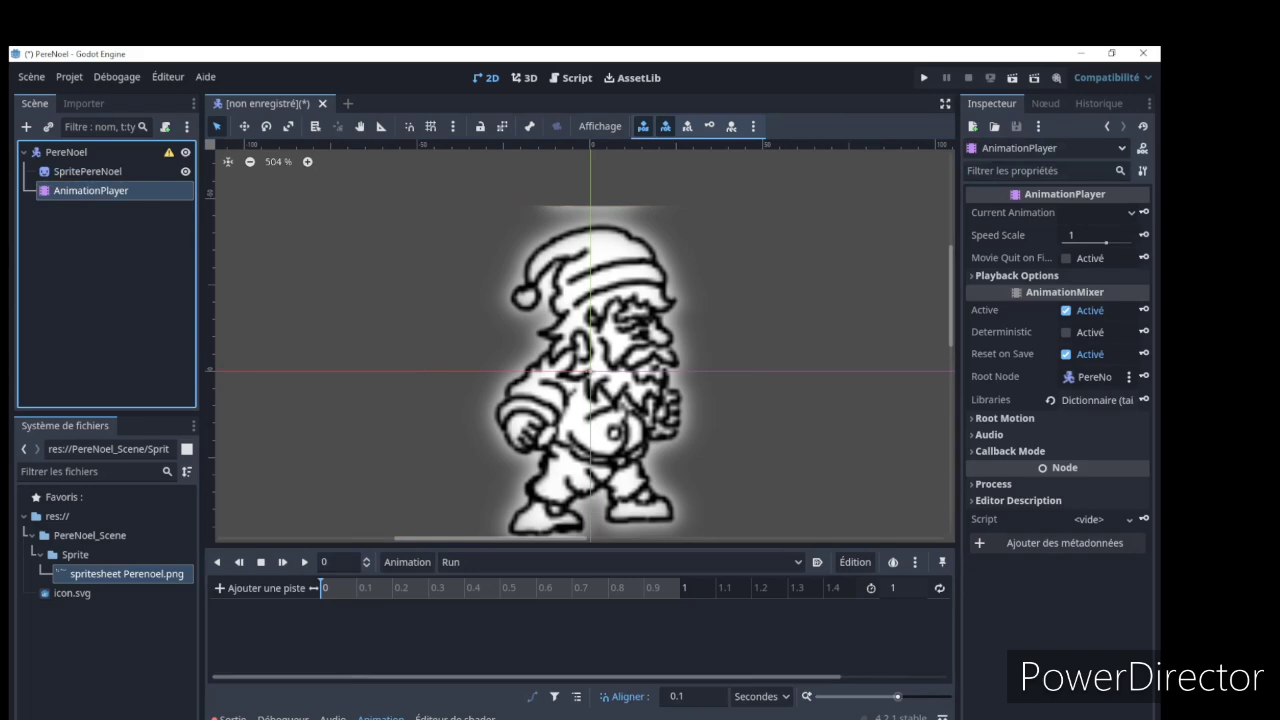
key("alt+Tab")
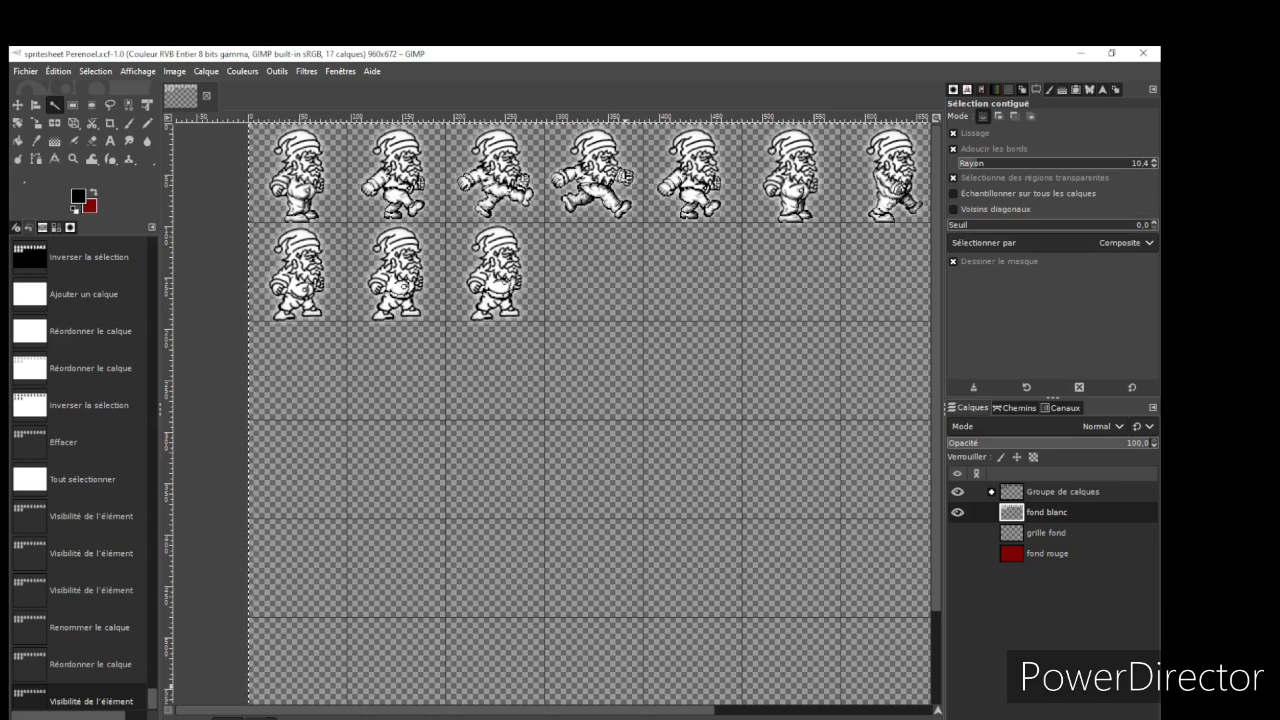
key("alt+Tab")
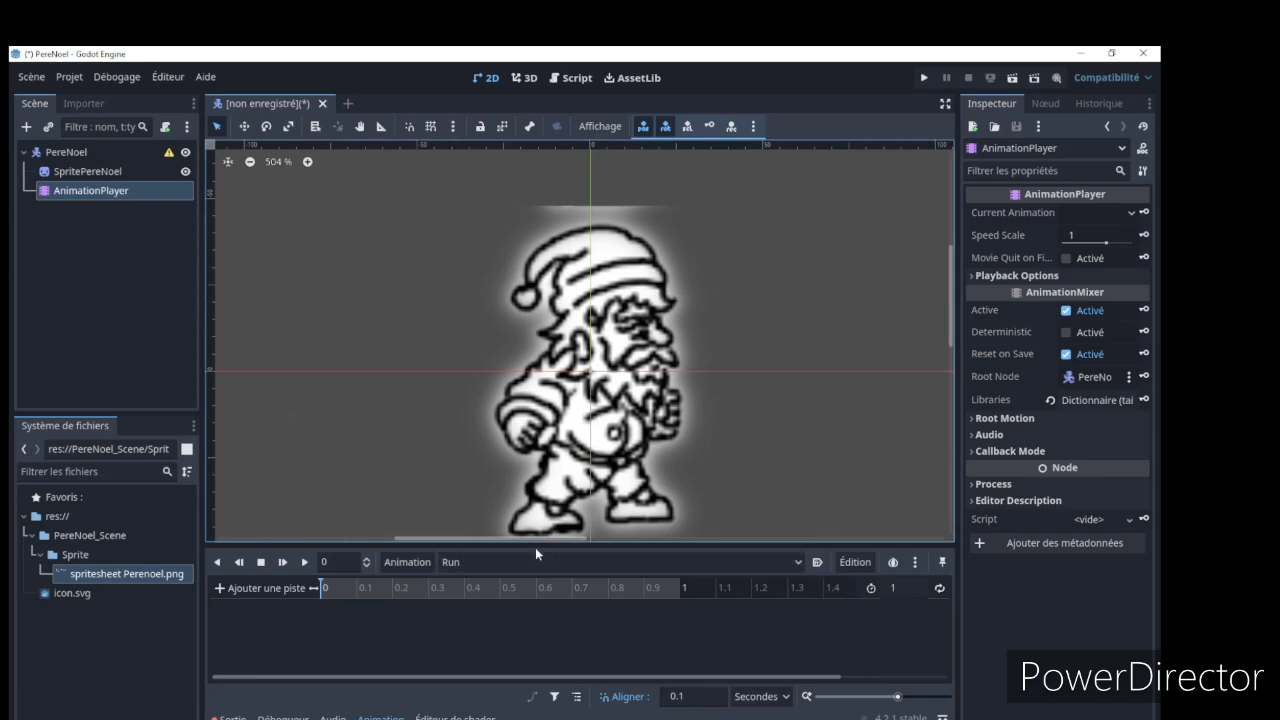
Create a frame track for SpritePereNoel in the Run animation with a key of frame 0 at 0 s, and inspect that key
left_click(70, 173)
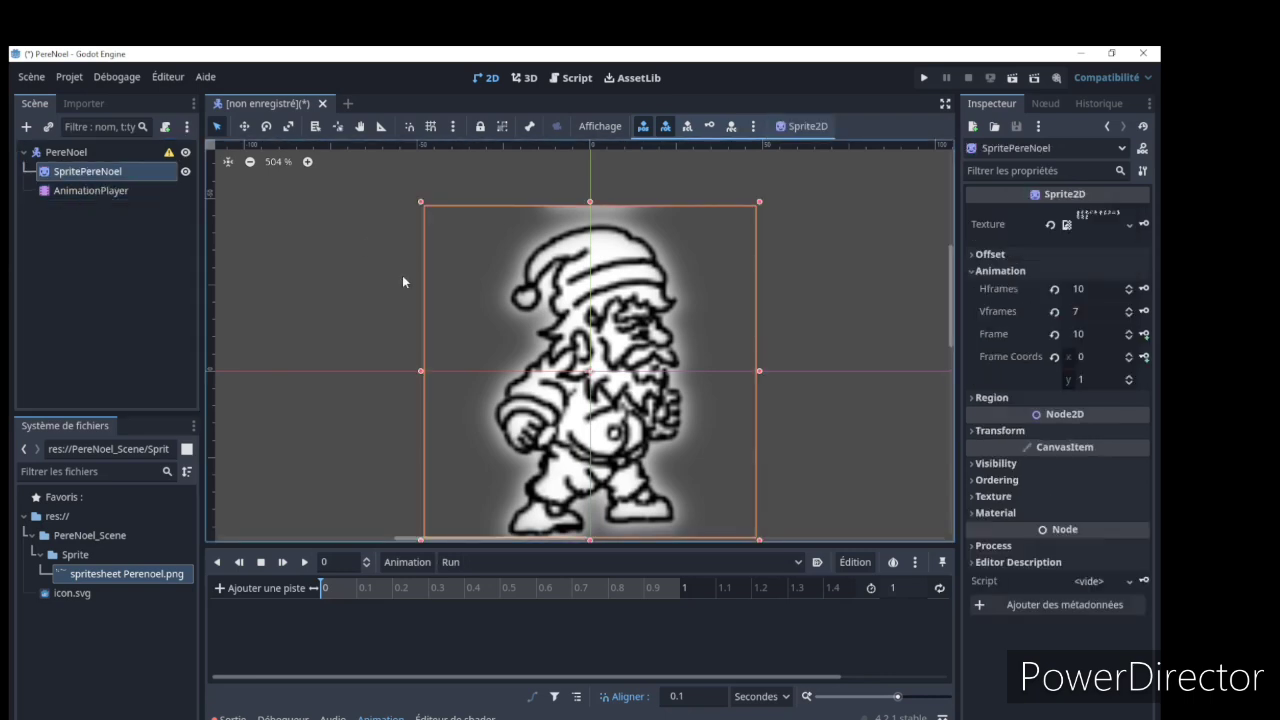
left_click(1054, 334)
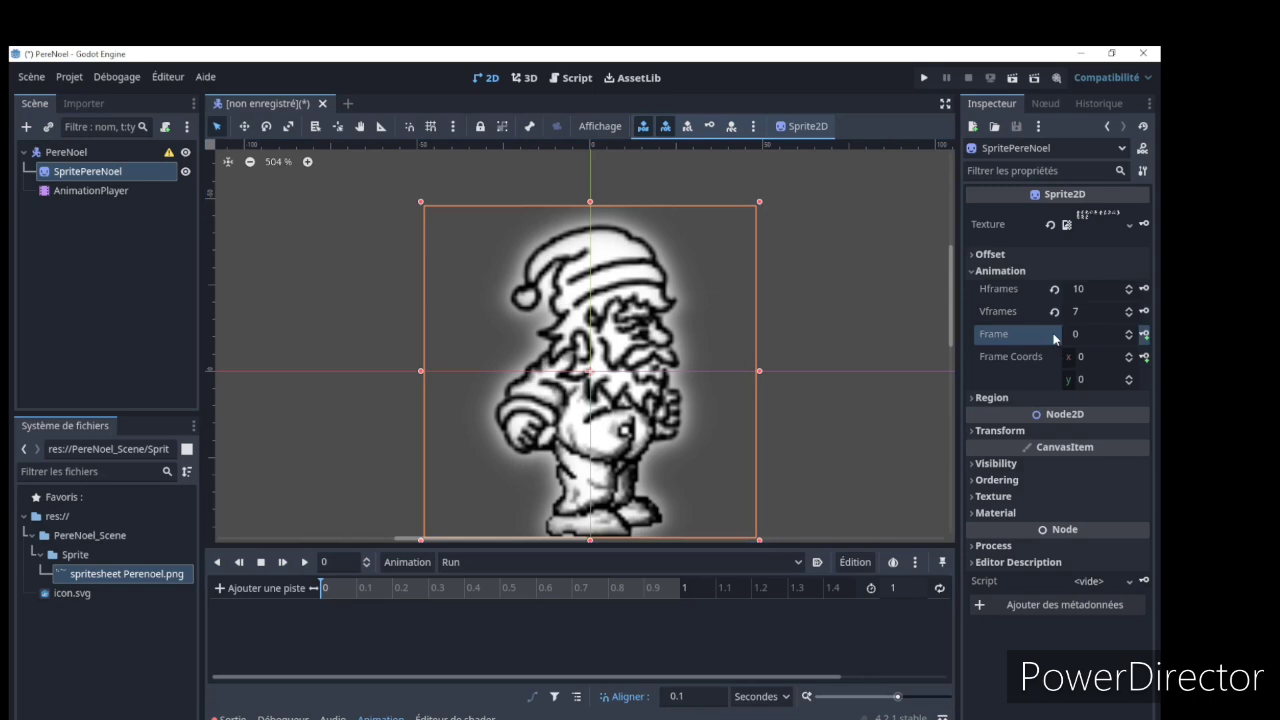
left_click(1145, 334)
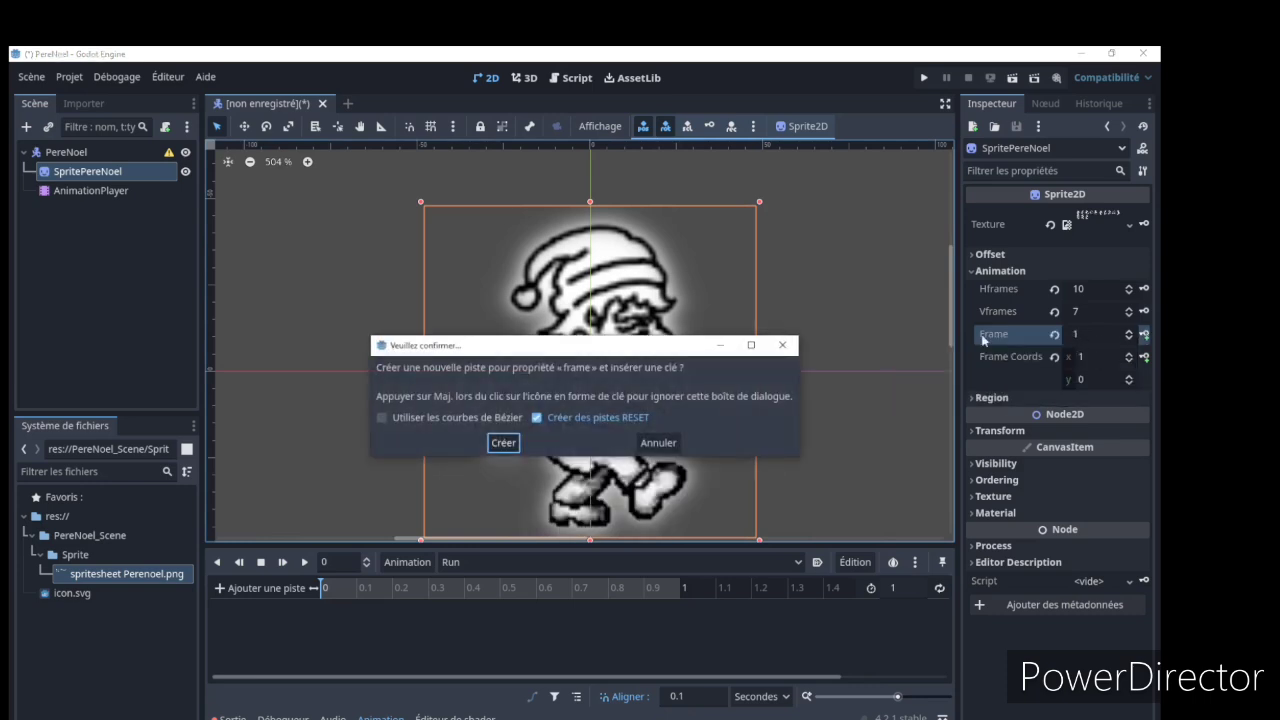
left_click(504, 441)
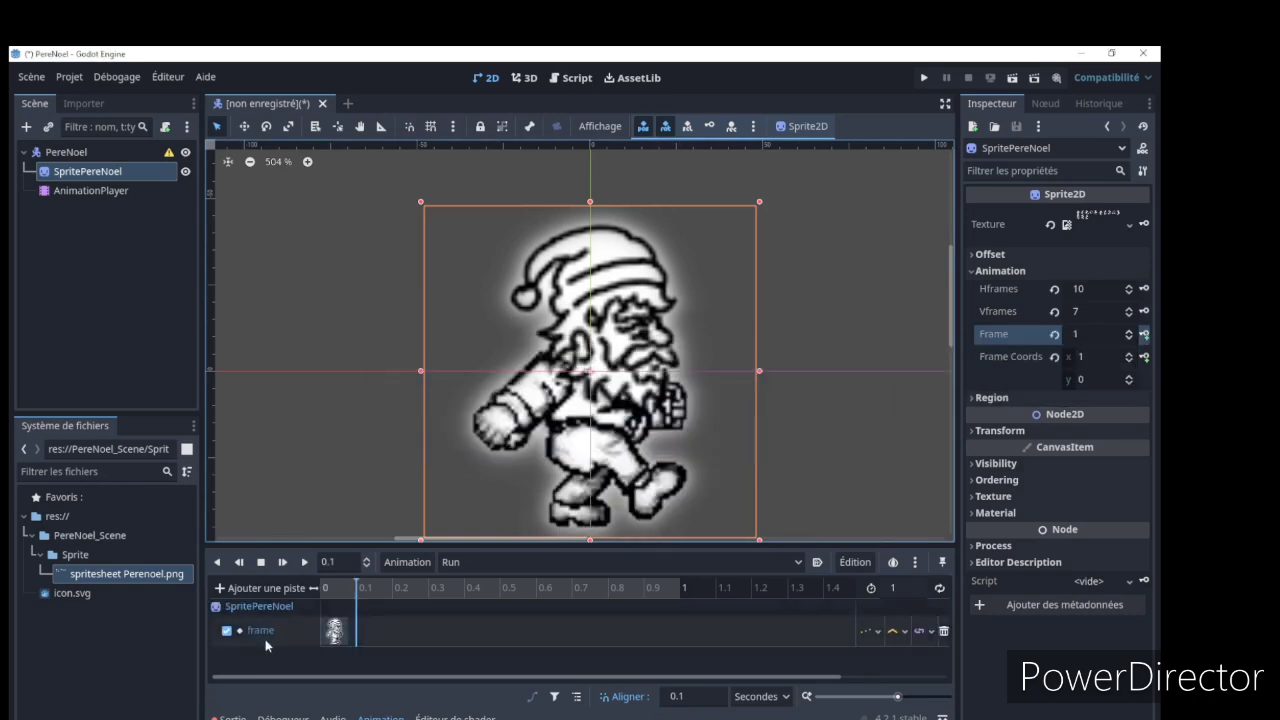
left_click(337, 634)
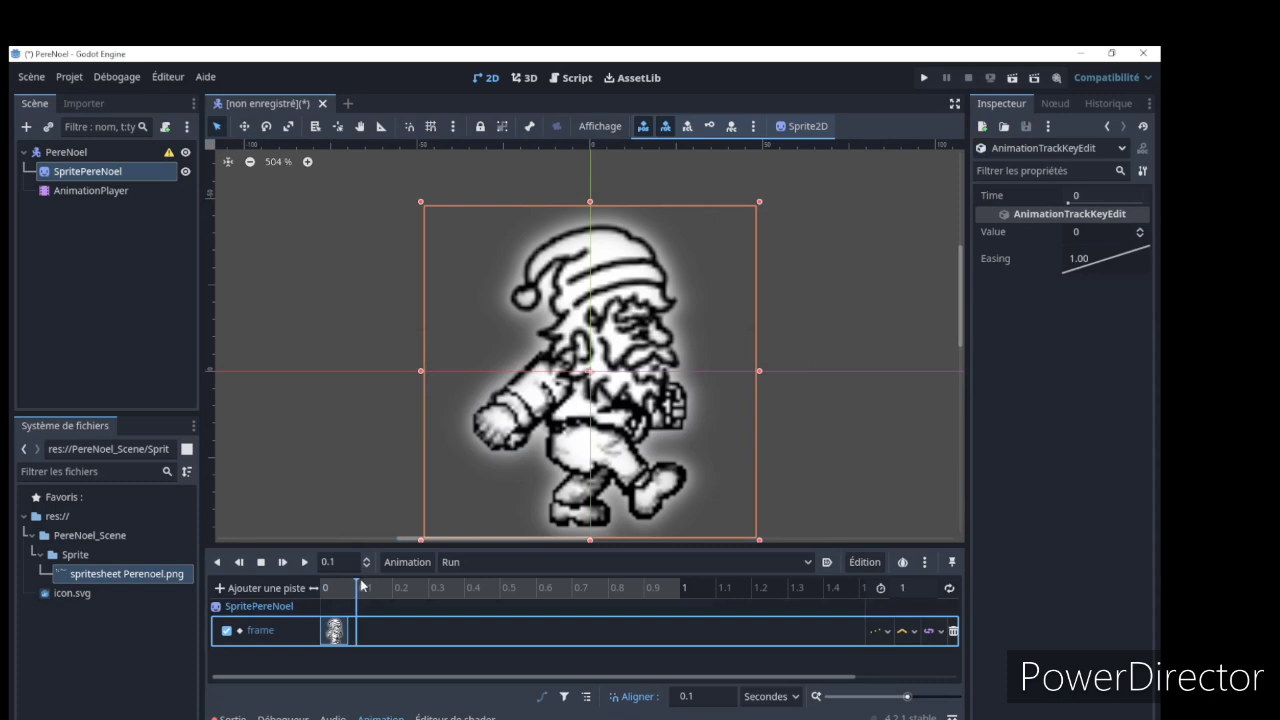
left_click_drag(362, 585, 313, 587)
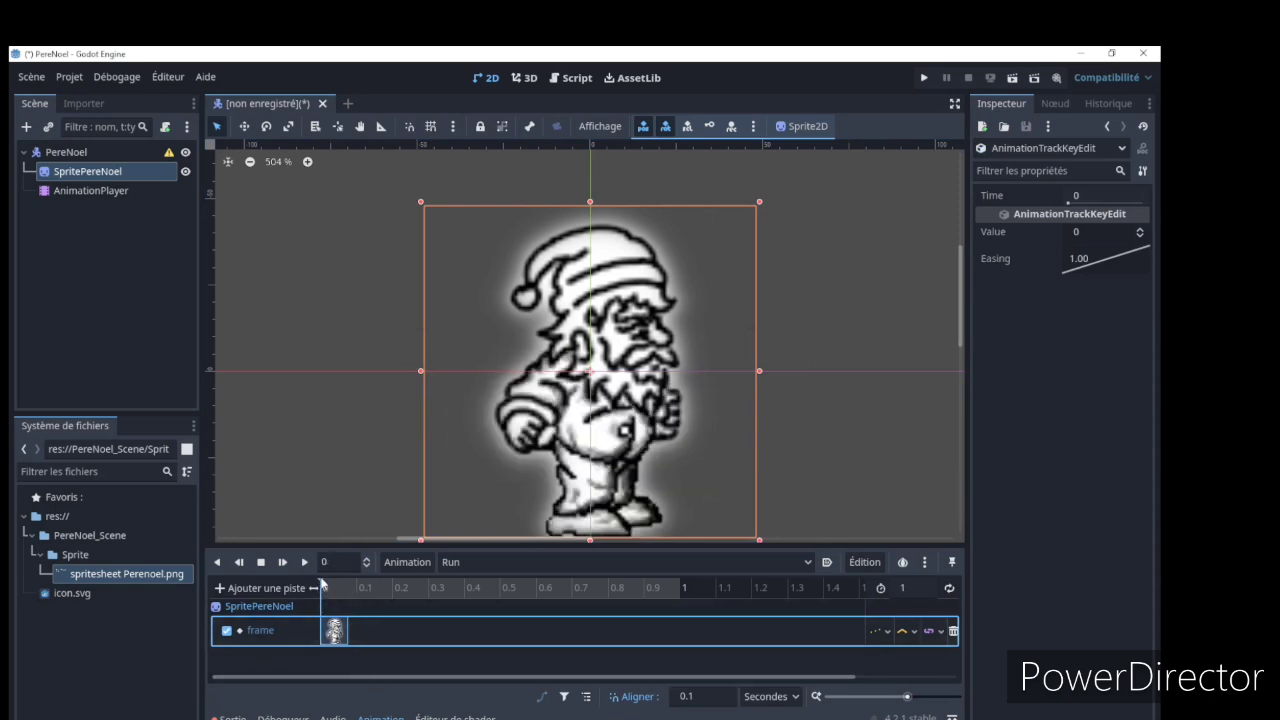
Set SpritePereNoel's frame to 1 at 0.1 s of the Run animation and key it
left_click(361, 588)
left_click(91, 190)
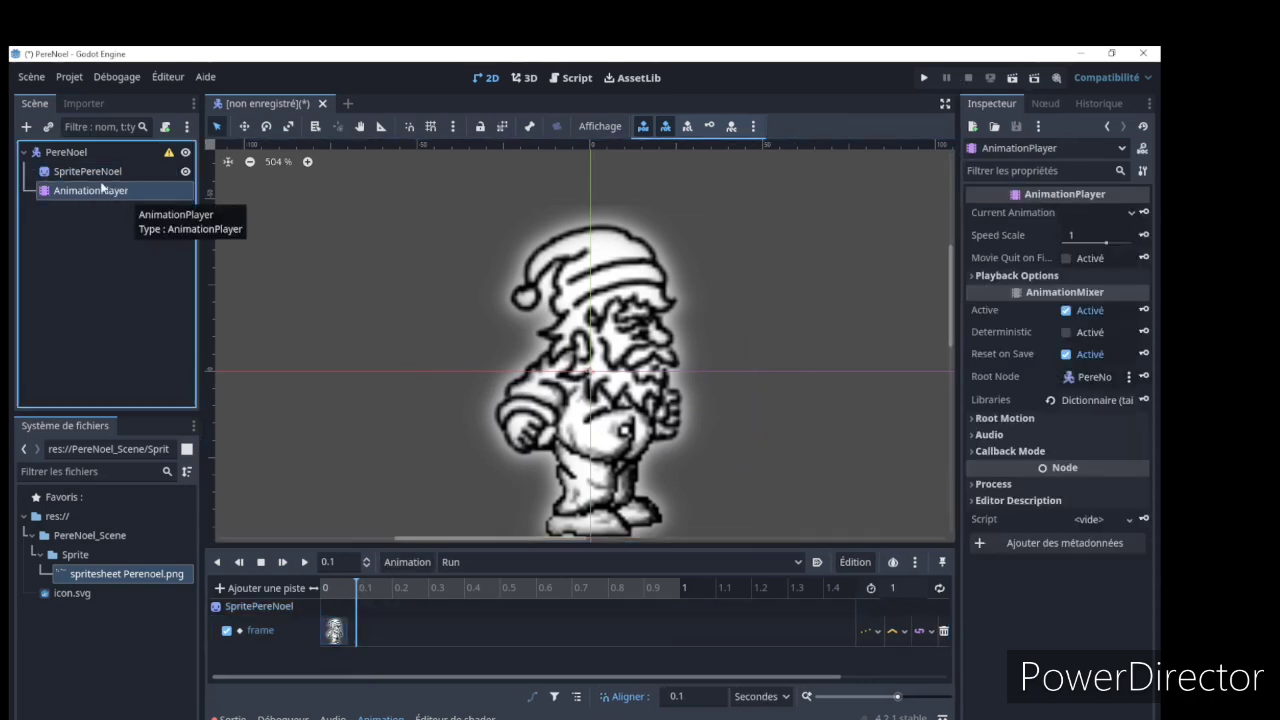
left_click(107, 174)
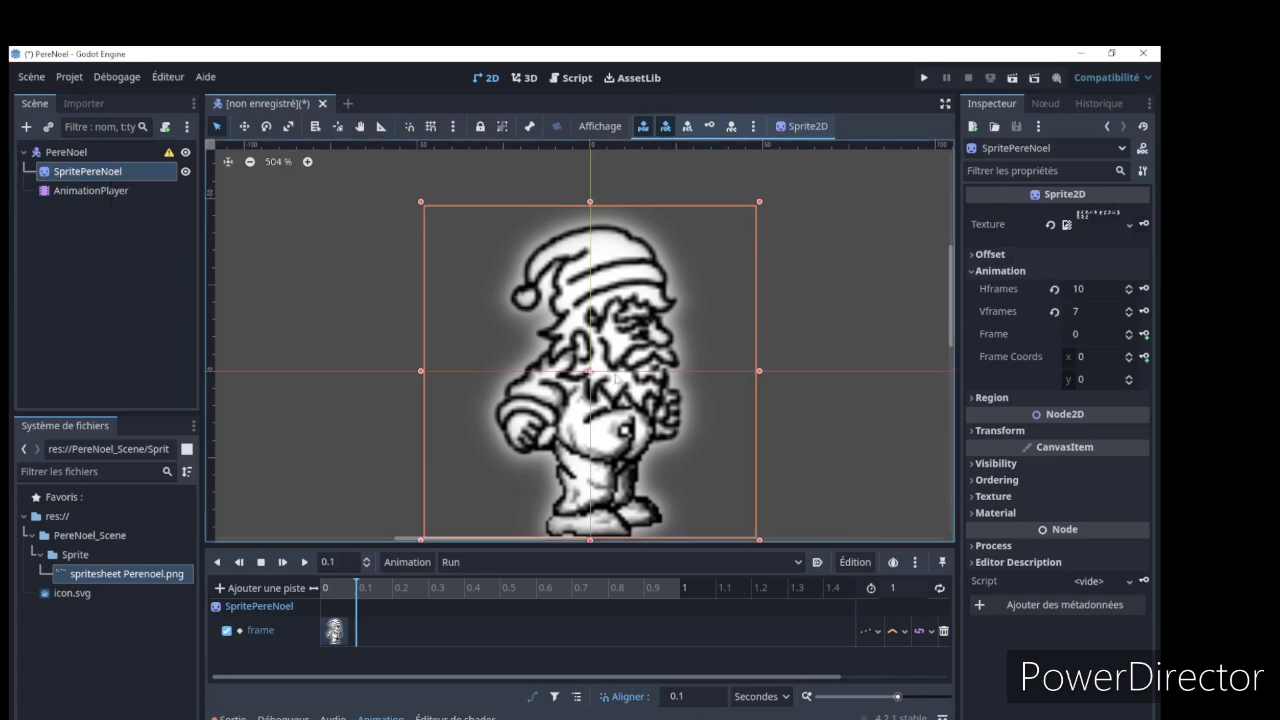
left_click(1130, 332)
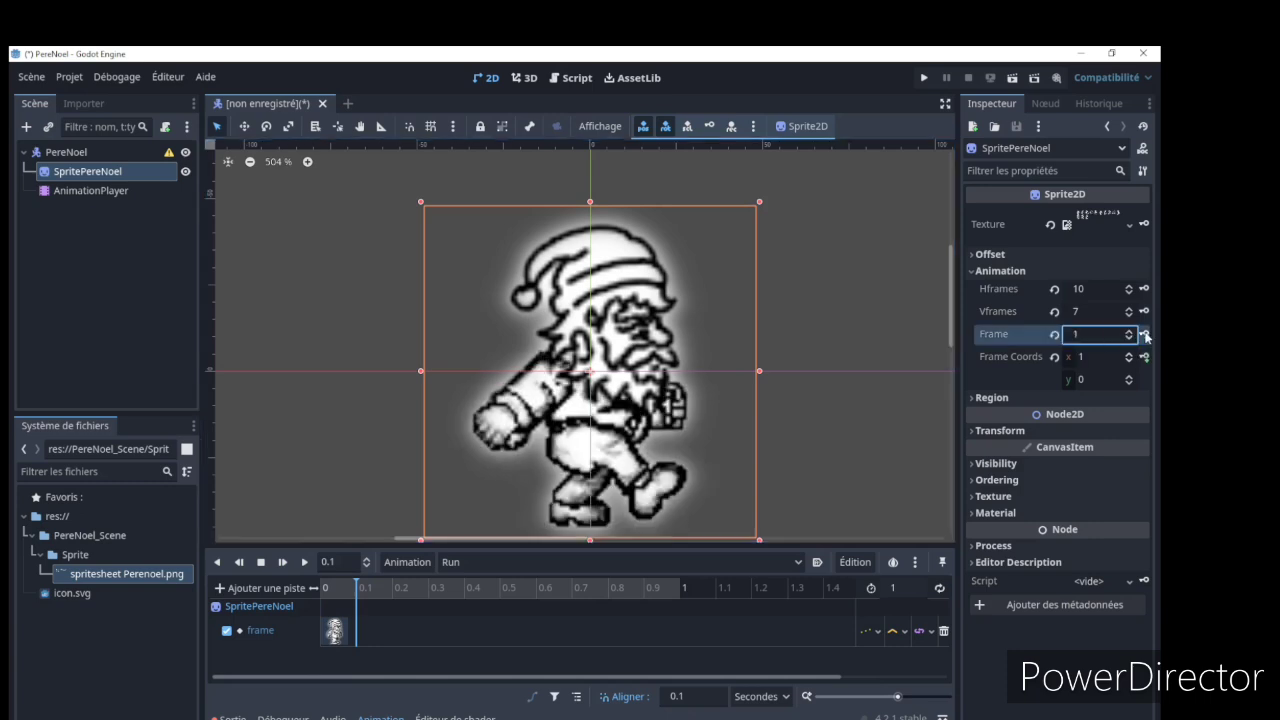
left_click(1146, 336)
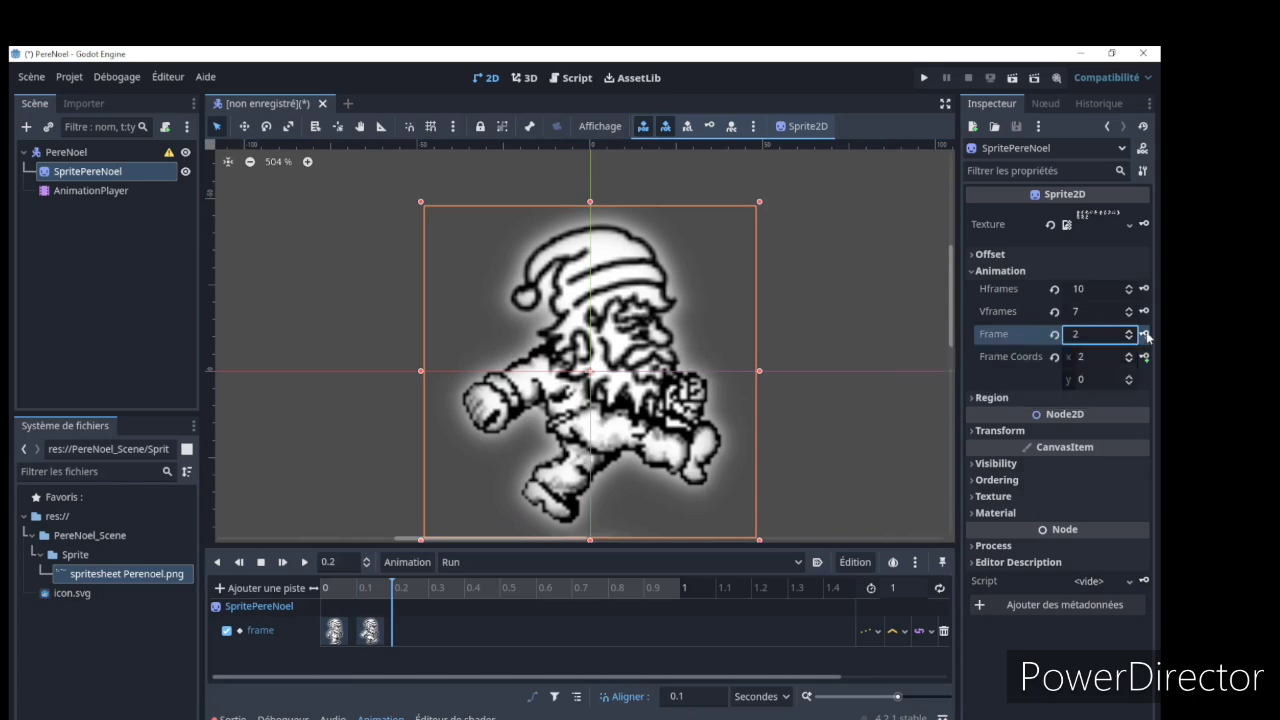
Key sprite frames 2 to 9 at 0.1 s intervals from 0.2 s to 0.9 s, and frame 0 at 1 s
left_click(1146, 336)
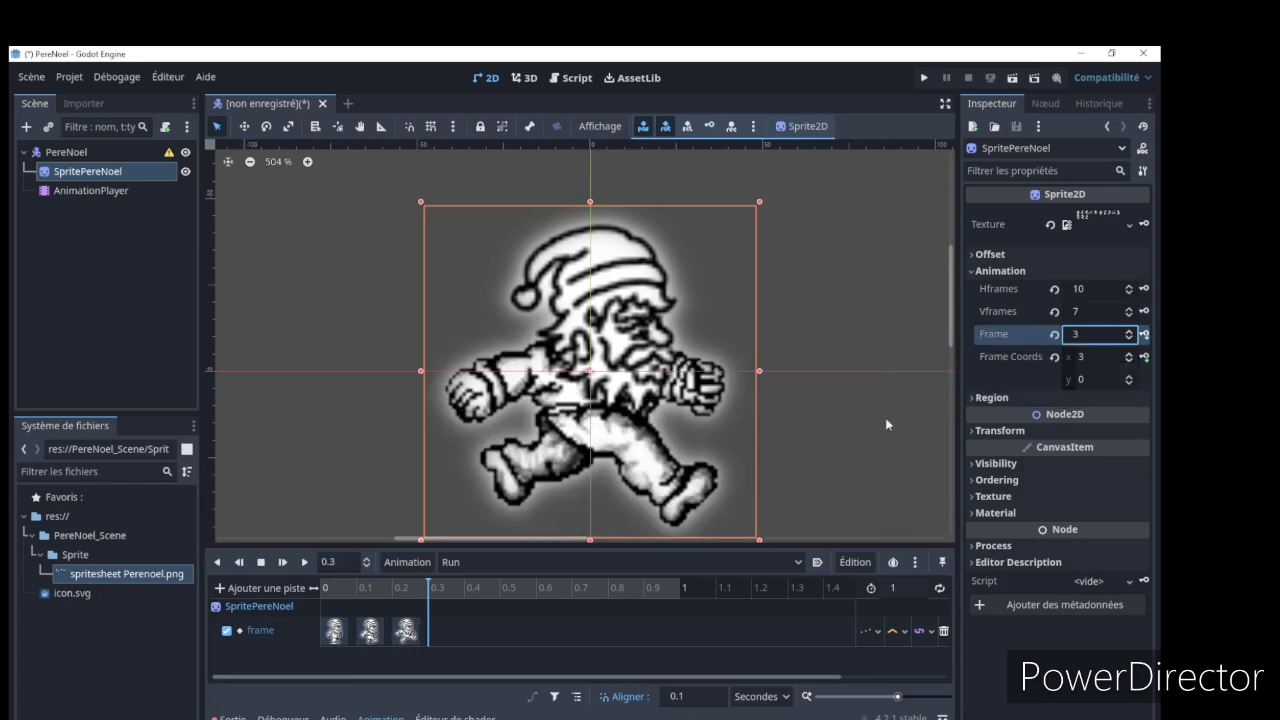
left_click(1146, 336)
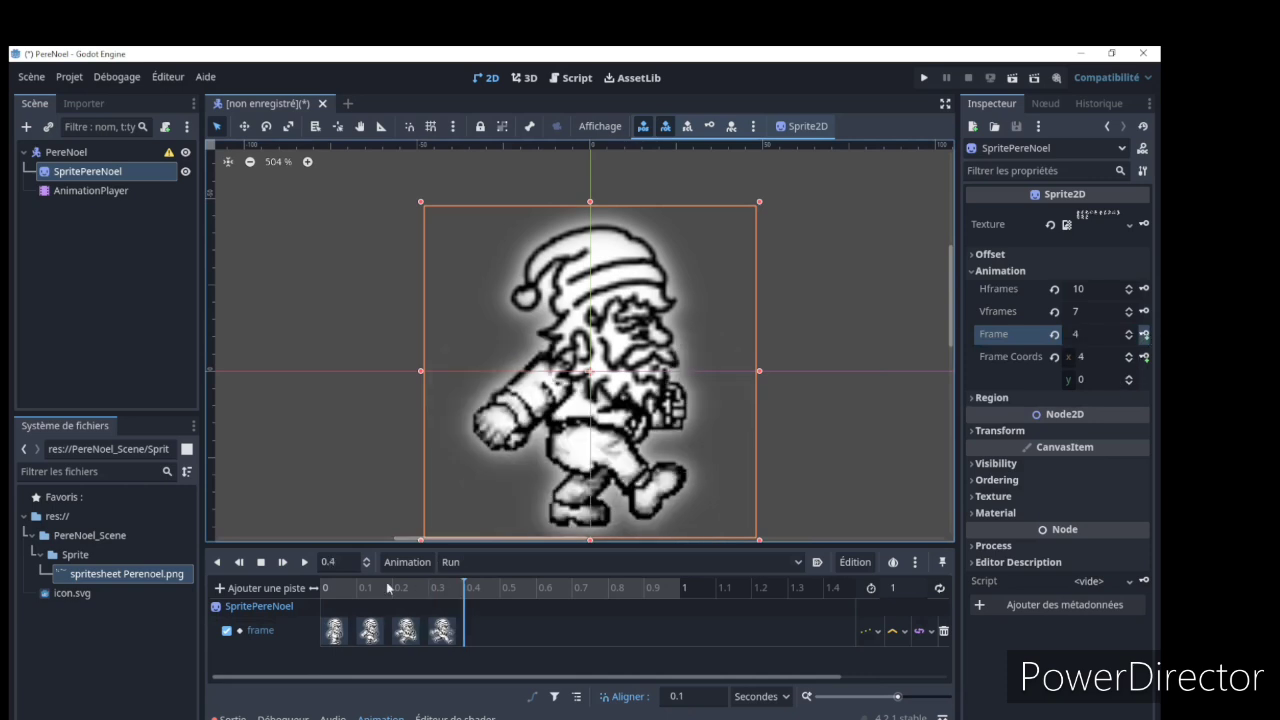
left_click(1146, 336)
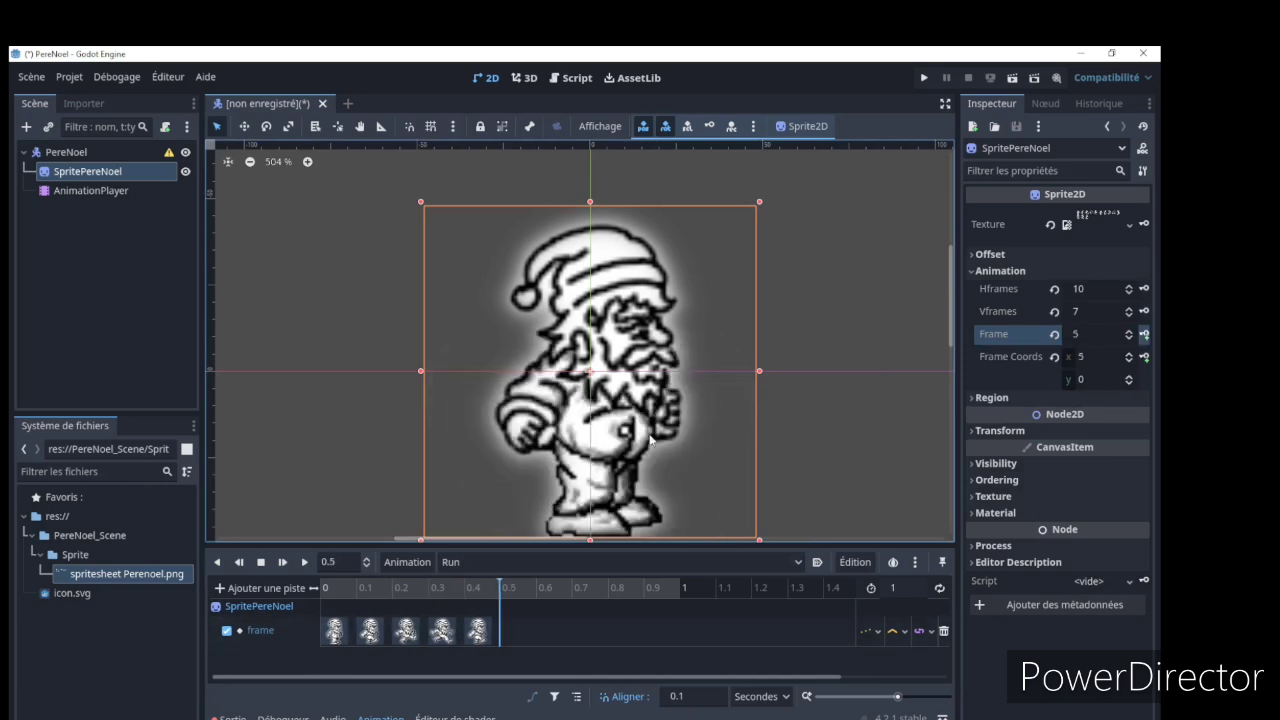
left_click(1145, 335)
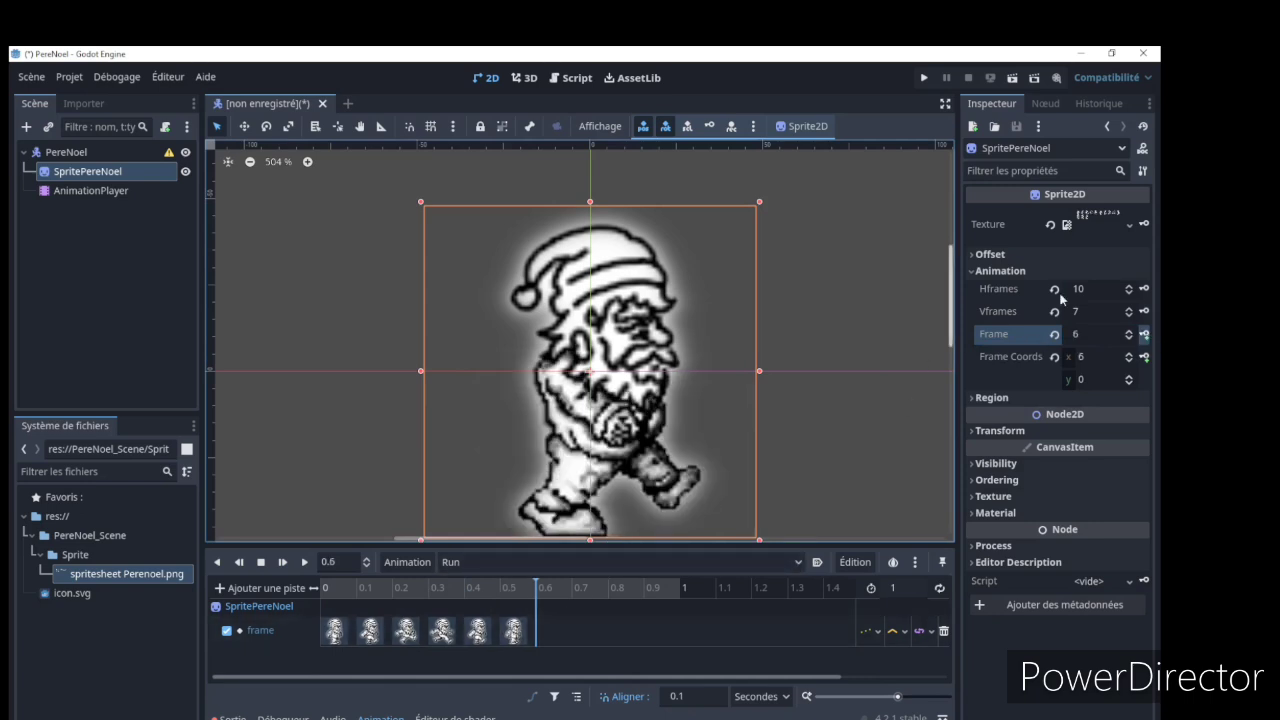
left_click(1146, 336)
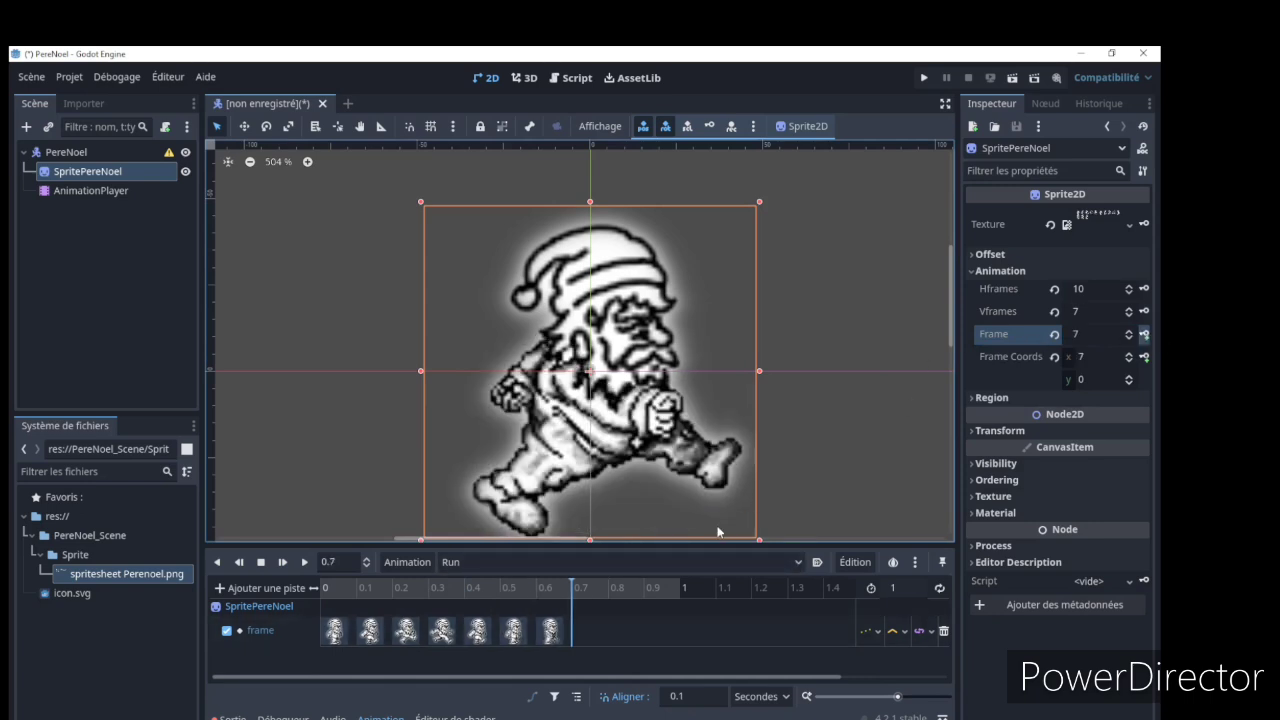
left_click(1144, 336)
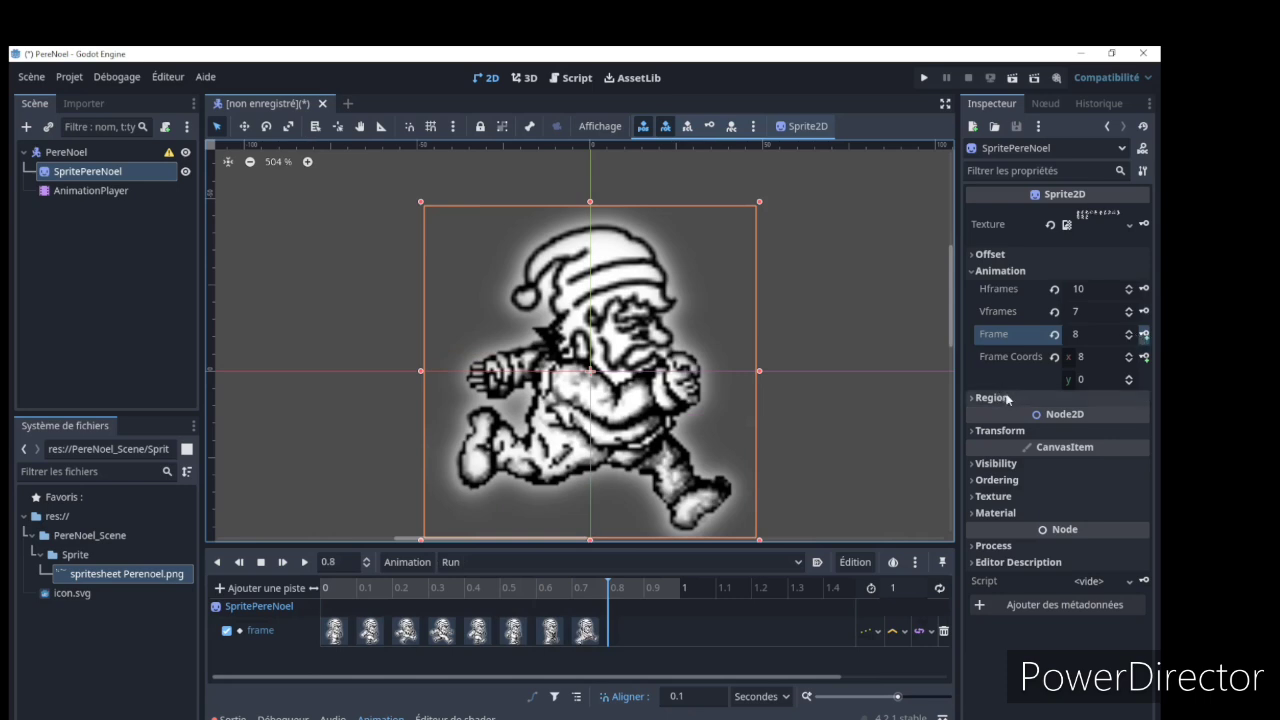
left_click(1144, 336)
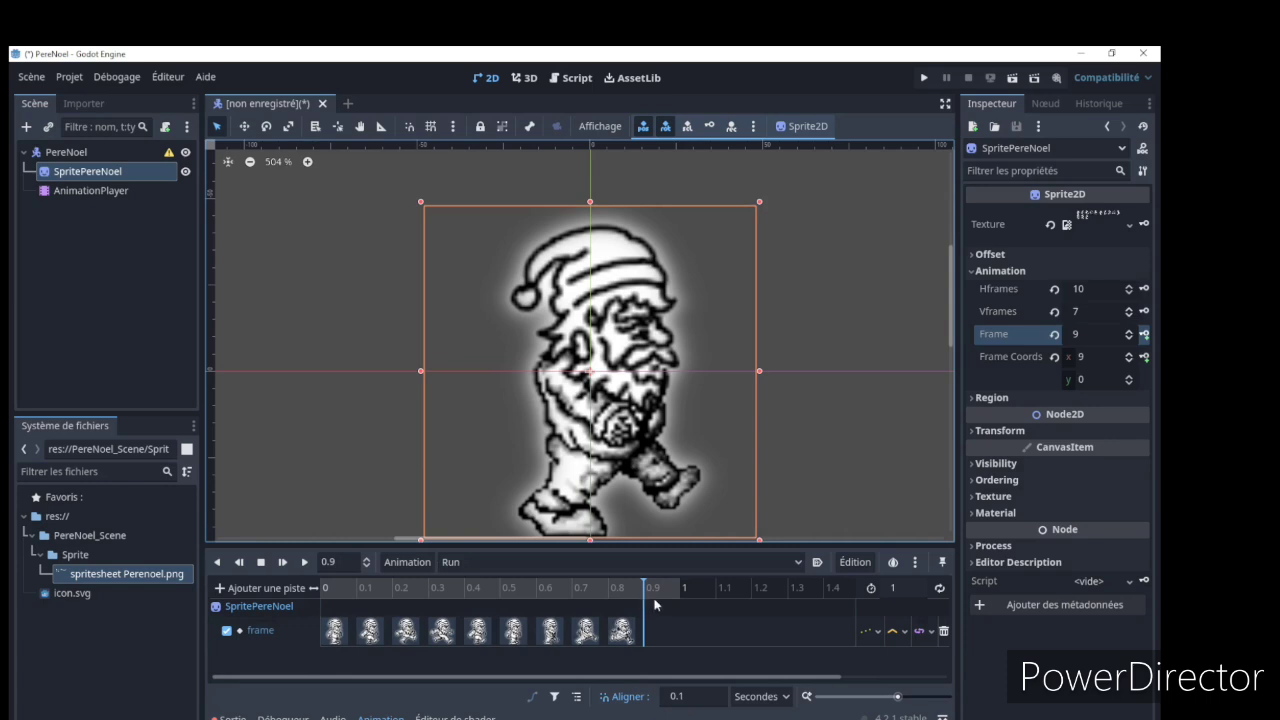
left_click(1146, 335)
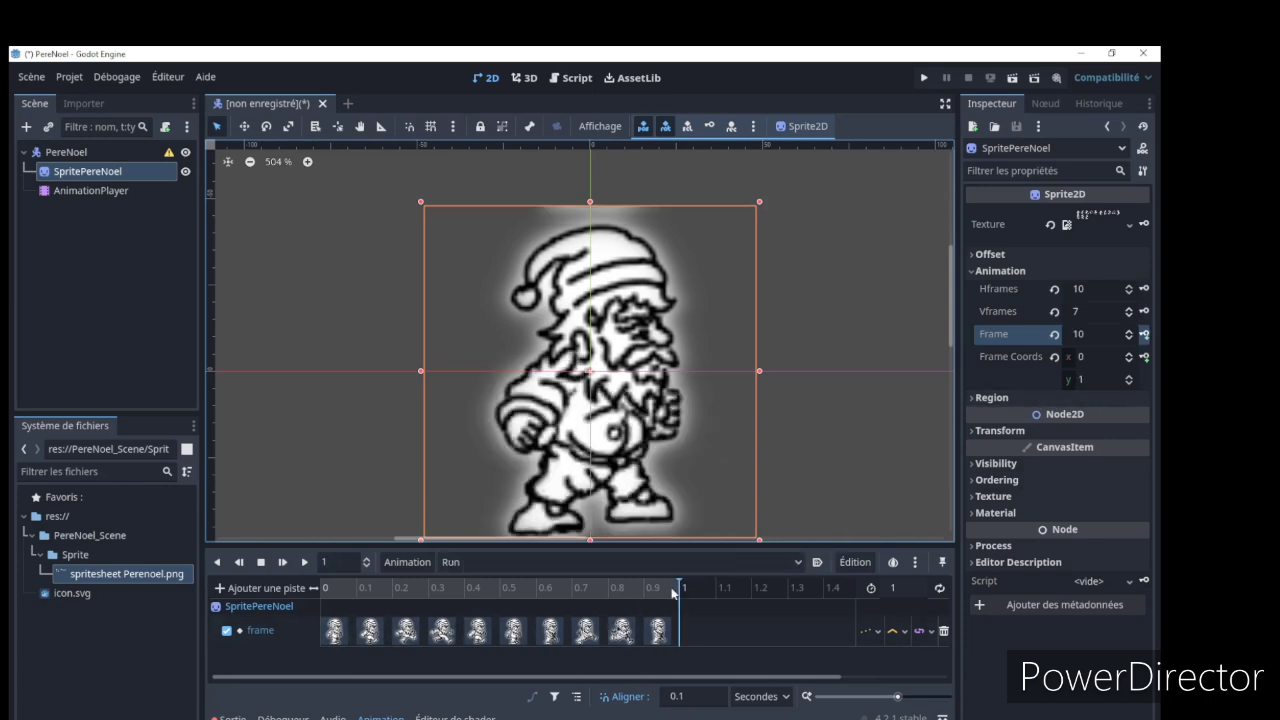
left_click(1055, 334)
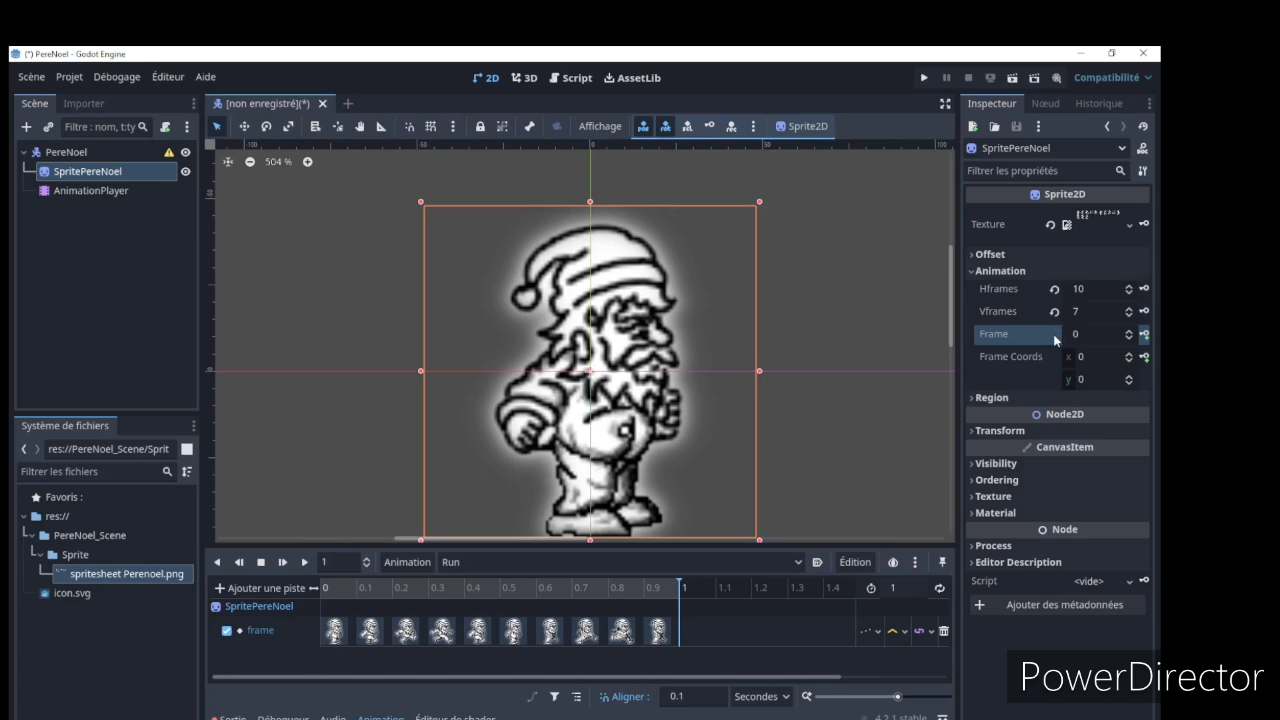
left_click(1145, 334)
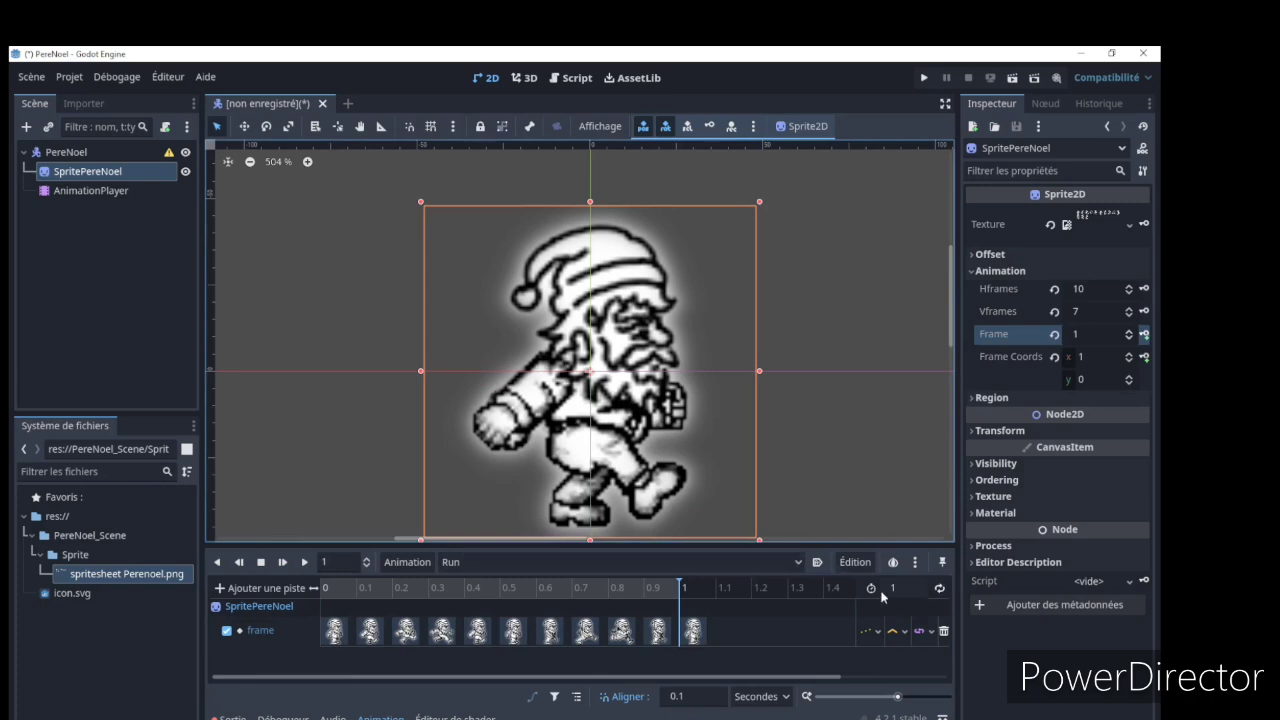
Enable looping for the Run animation, play it and stop it
left_click(940, 588)
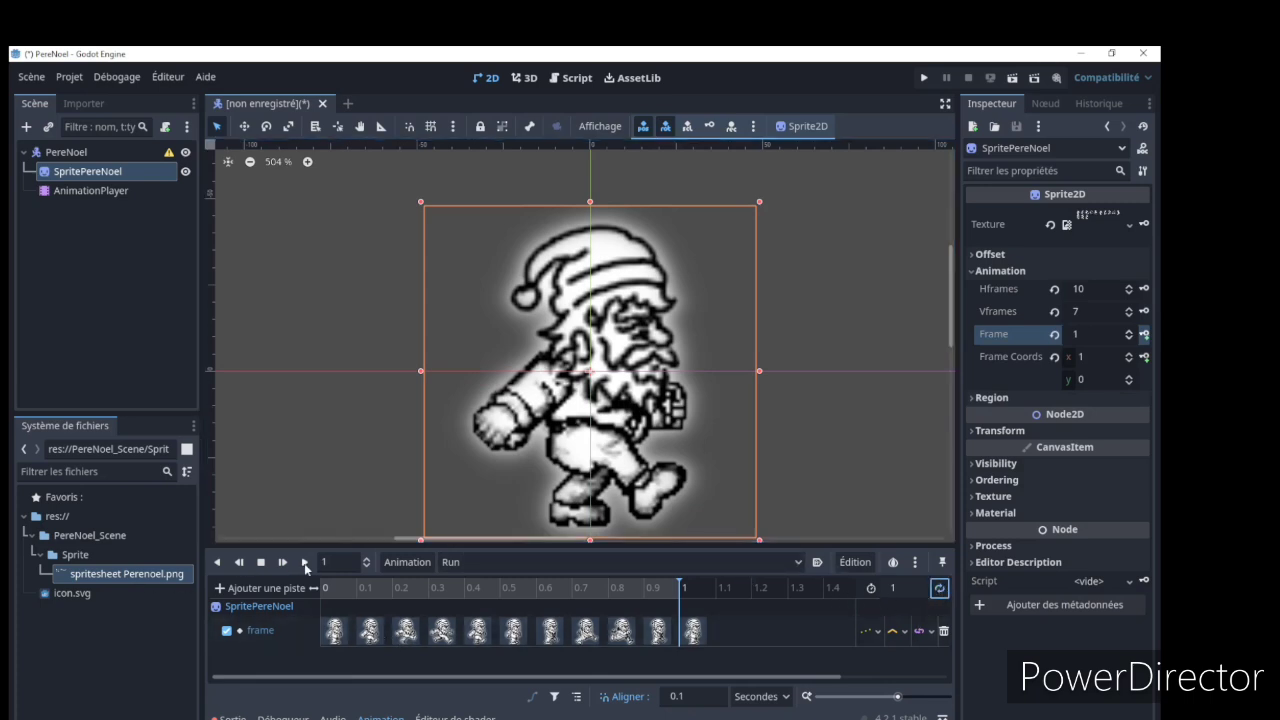
left_click(305, 563)
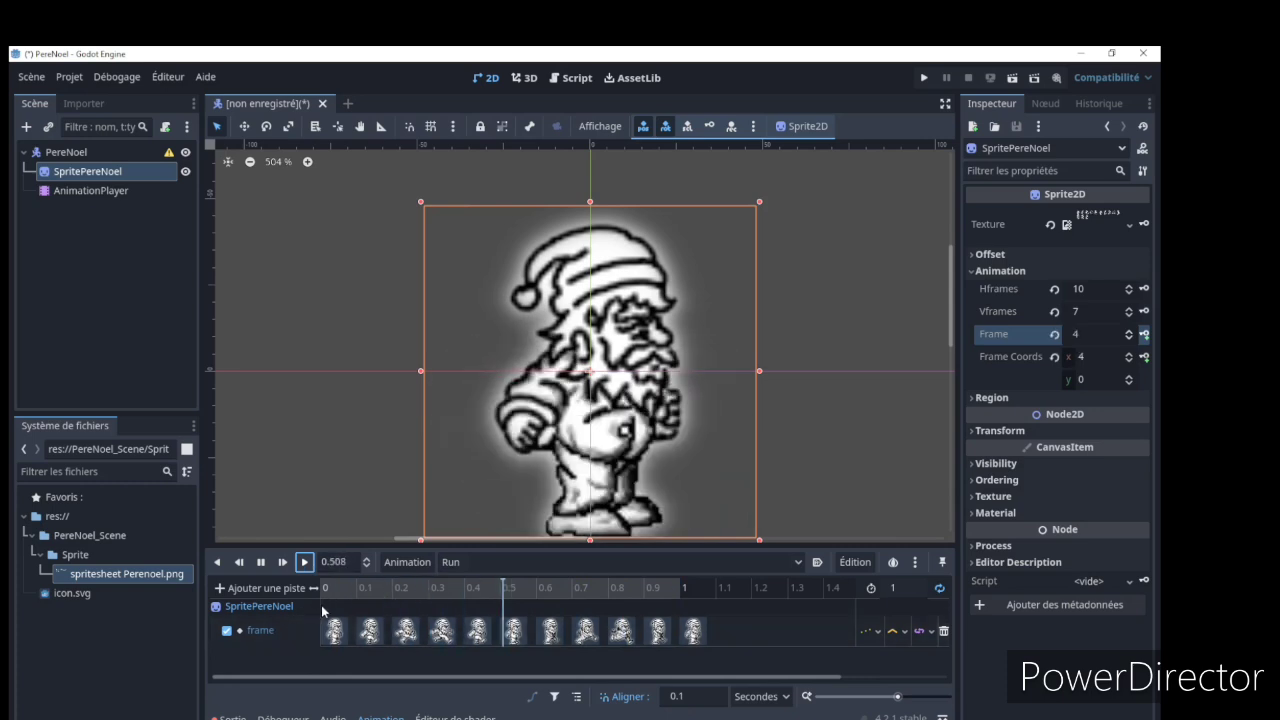
left_click(261, 562)
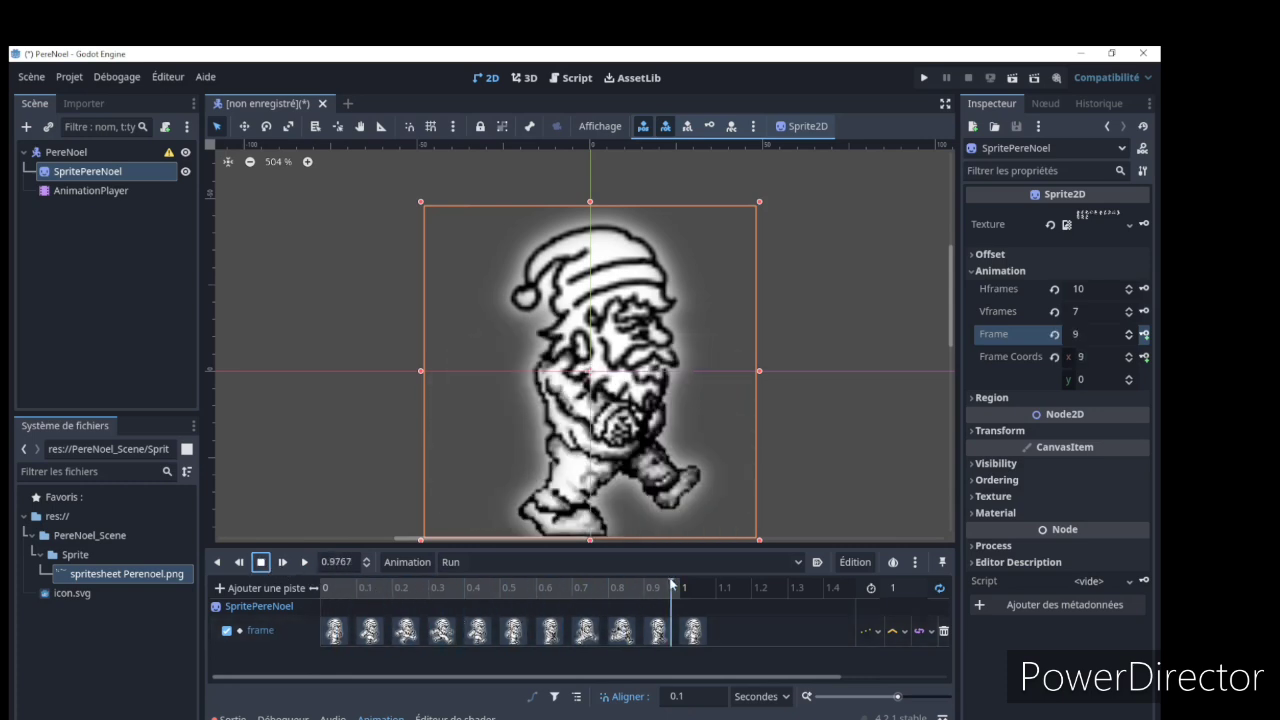
Scrub the Run animation to 0.8 s and inspect the key placed there
left_click_drag(672, 586, 597, 591)
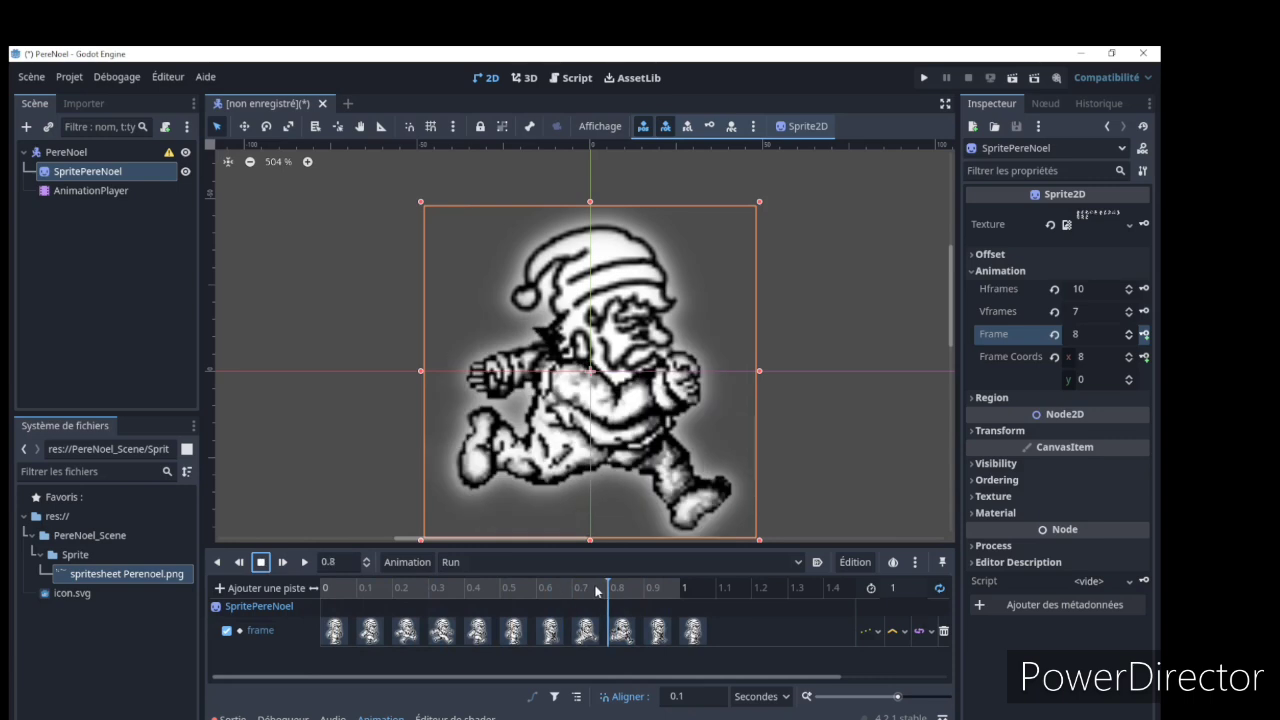
mouse_move(597, 591)
left_mouse_down()
mouse_move(566, 592)
mouse_move(613, 591)
left_mouse_up()
left_click(625, 631)
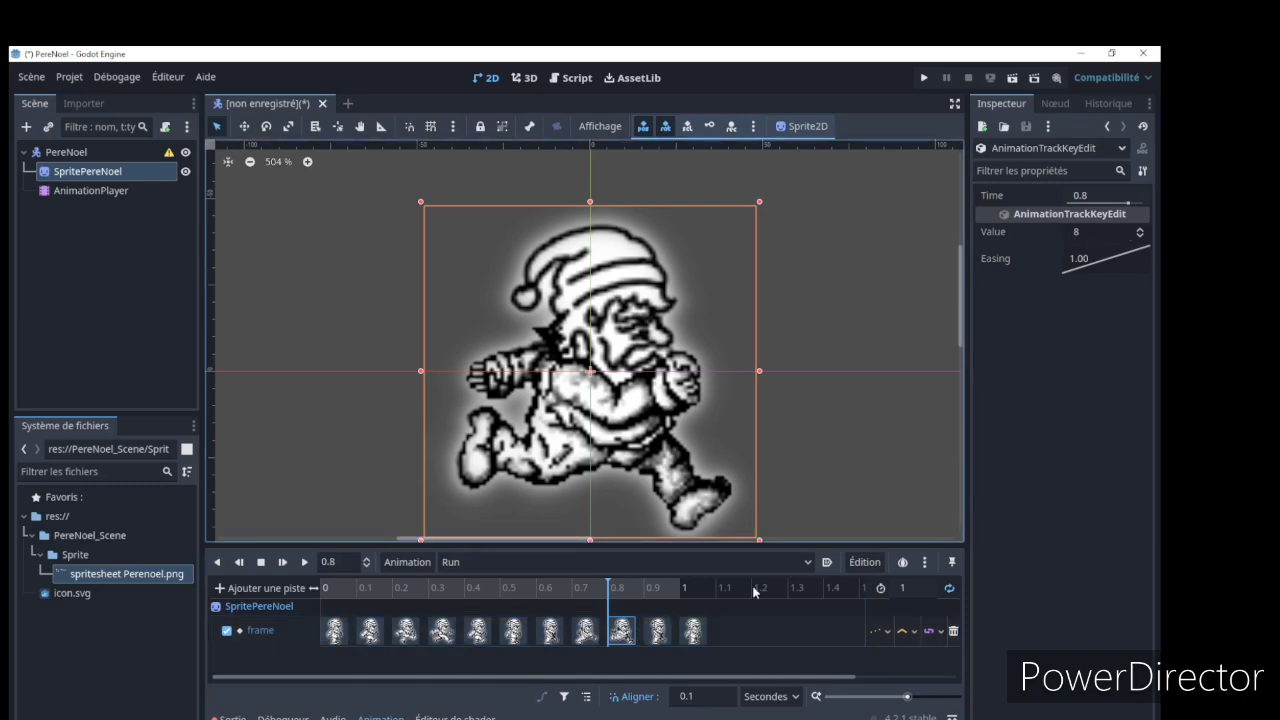
Switch to the spritesheet in GIMP and examine the ninth sprite of the first row up close
left_click(660, 719)
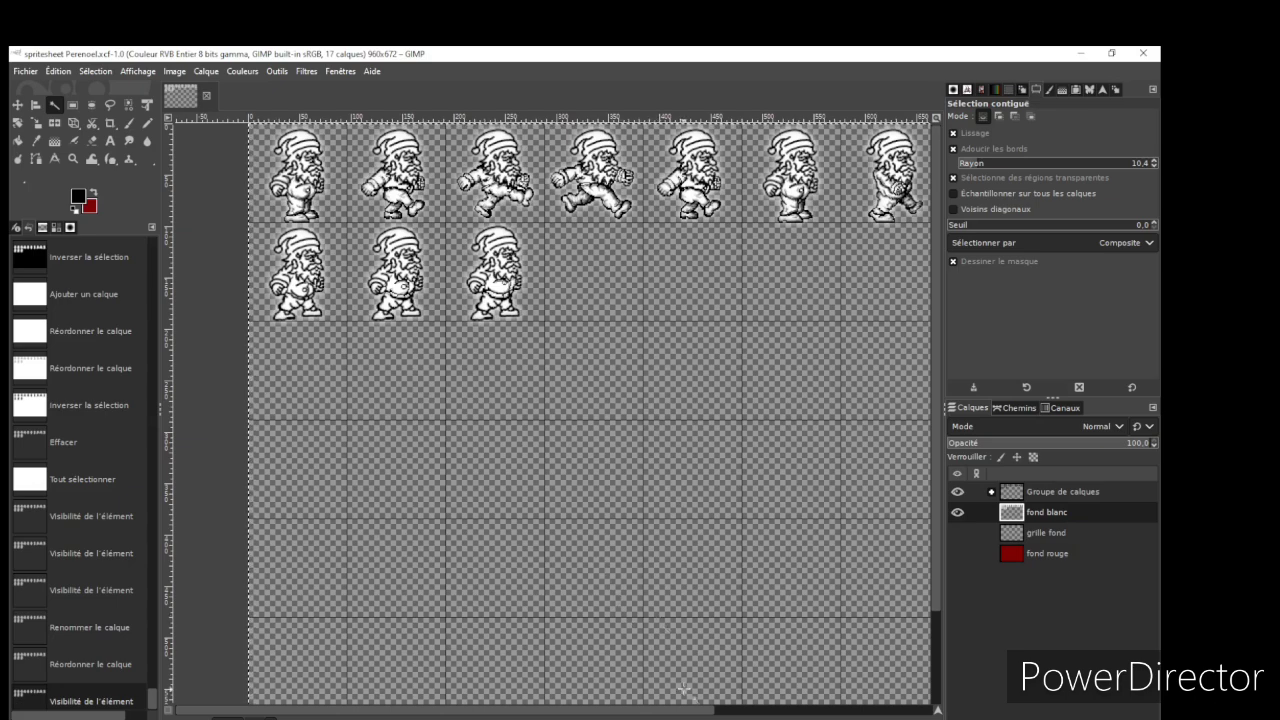
left_click_drag(689, 713, 870, 715)
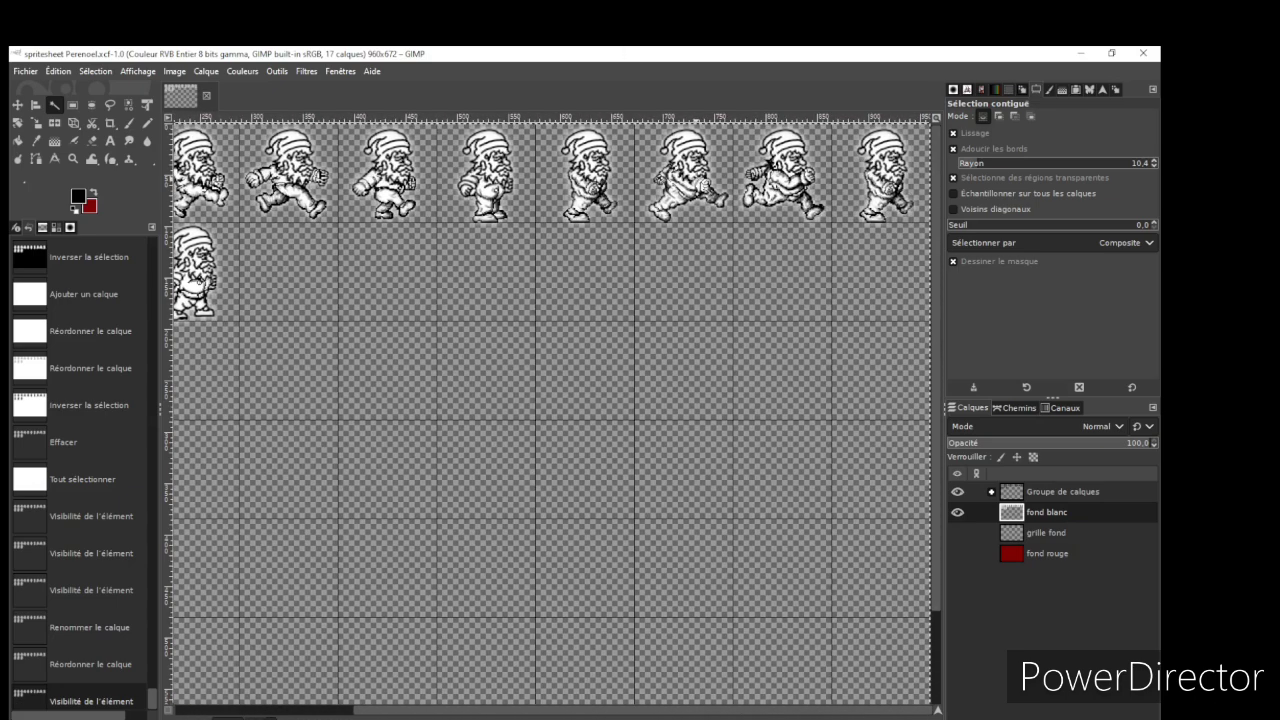
scroll(694, 147, "up", 7, "ctrl")
scroll(697, 153, "down", 4, "ctrl")
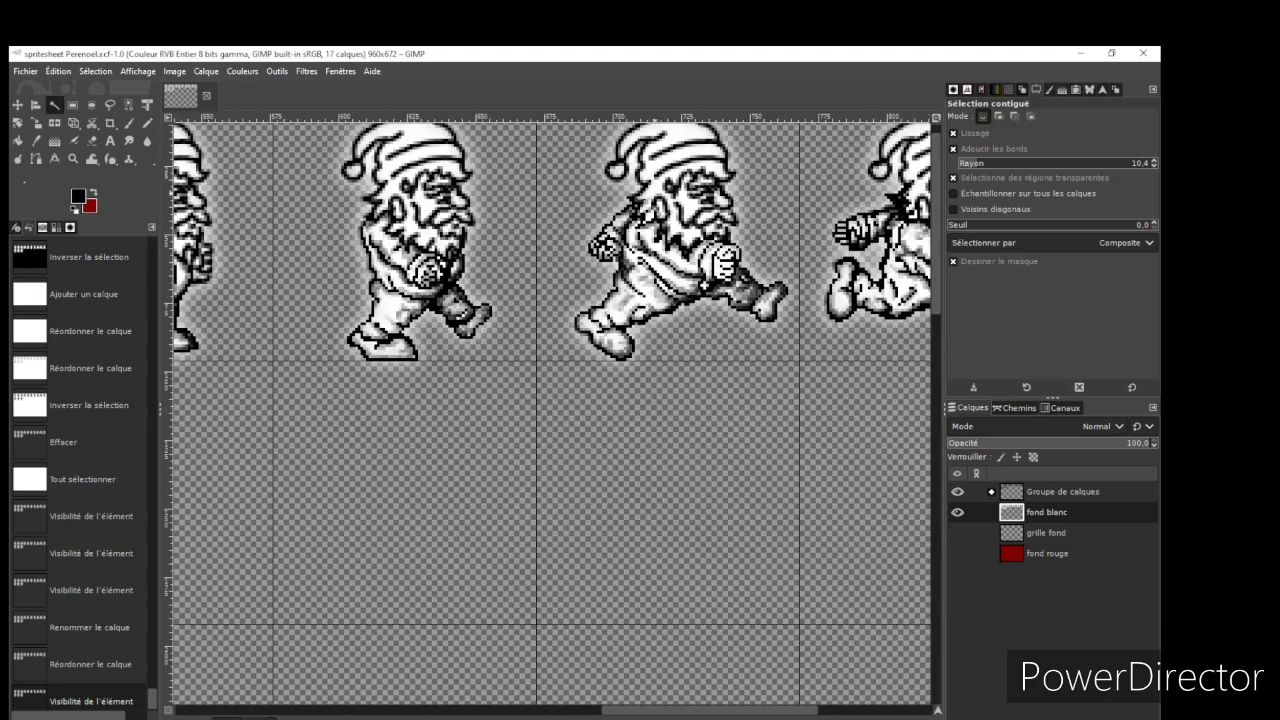
scroll(637, 203, "down", 3, "ctrl")
scroll(650, 215, "up", 4, "ctrl")
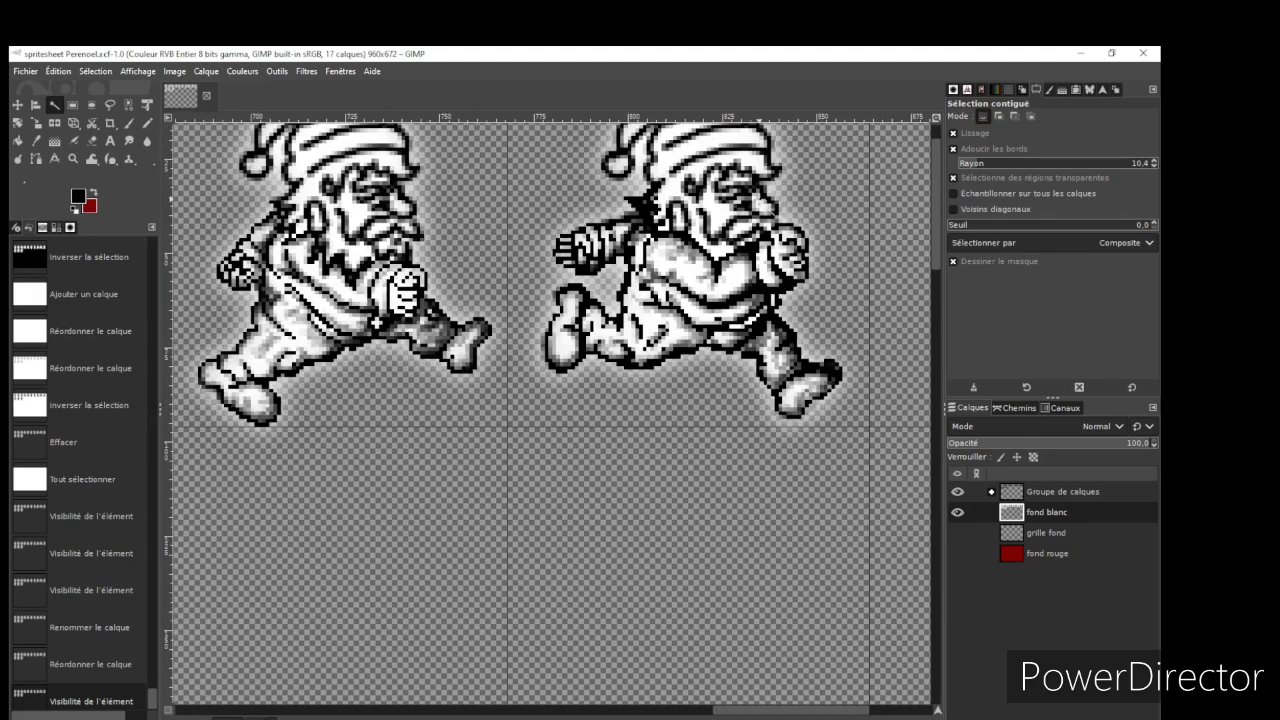
scroll(640, 212, "up", 2, "ctrl")
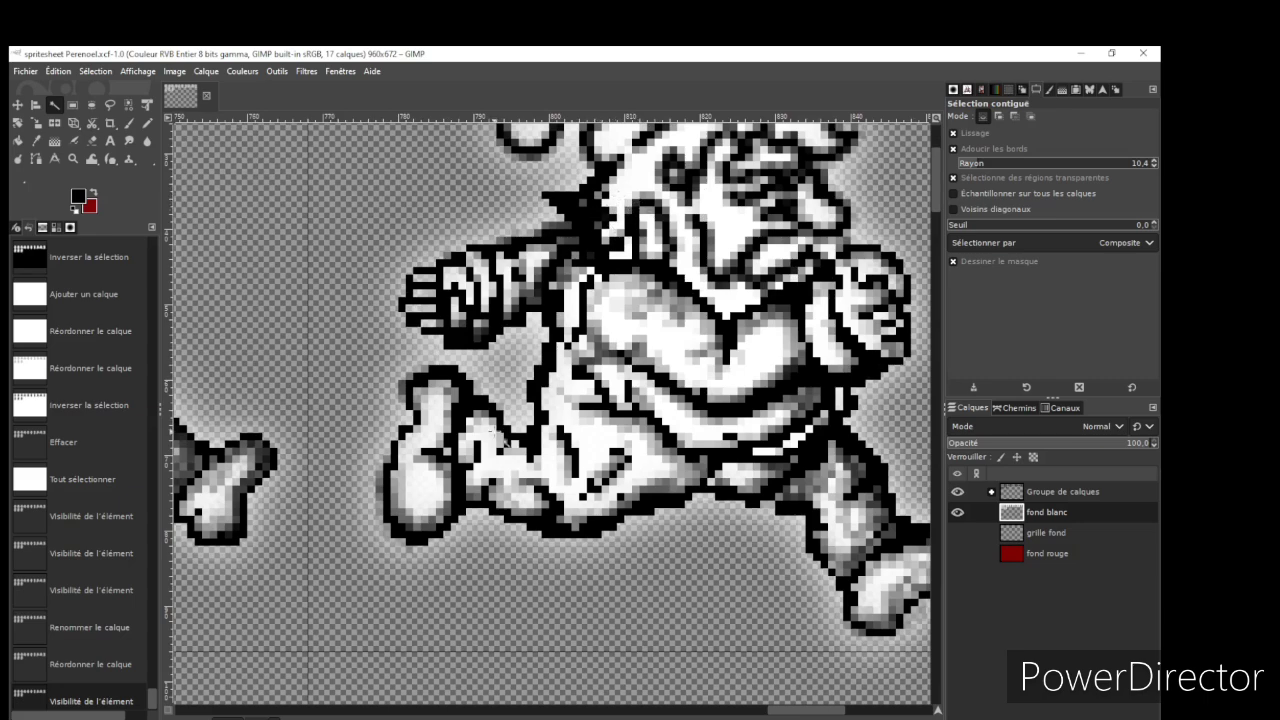
Switch back to Godot and play the Run animation
key("alt+Tab")
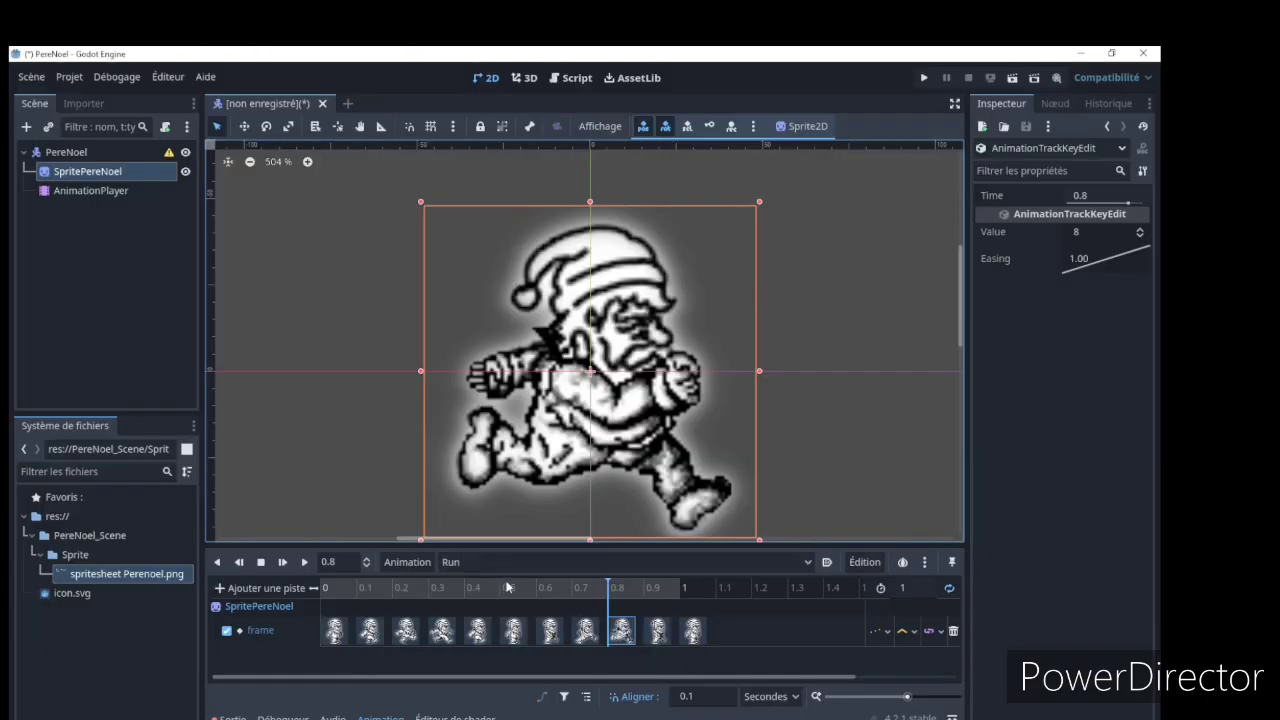
left_click(305, 562)
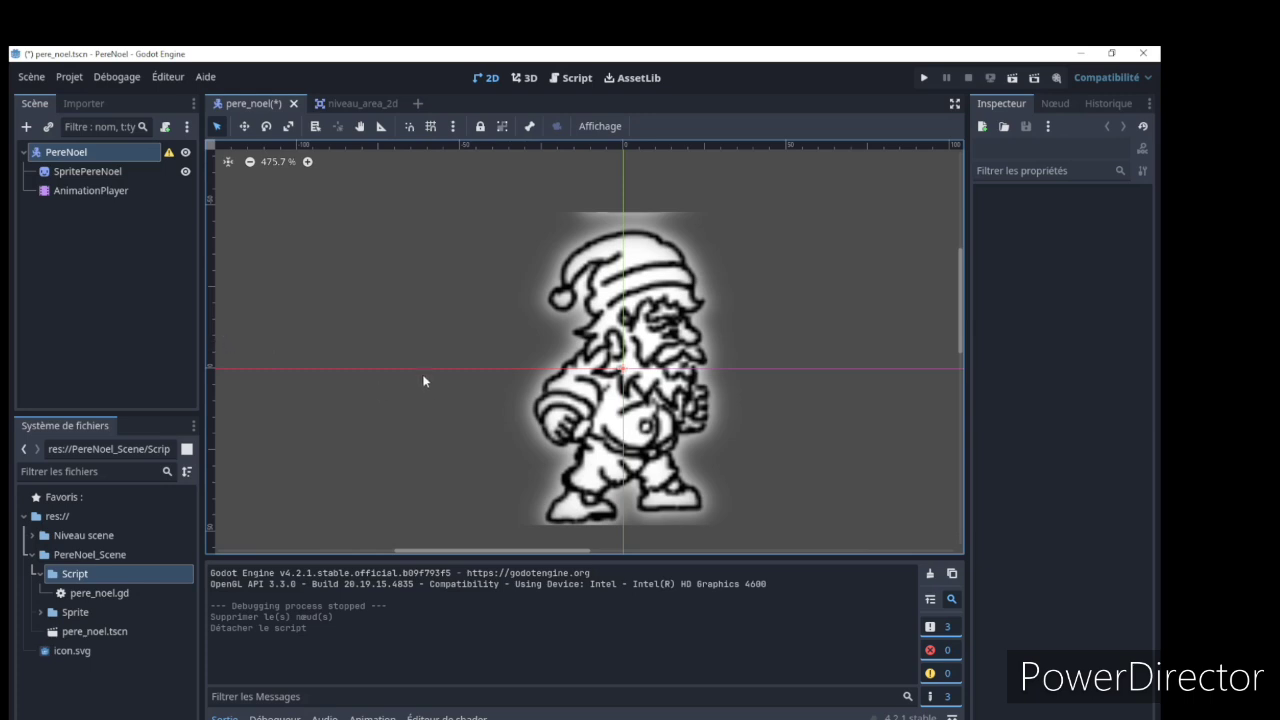
Select the AnimationPlayer in the pere_noel scene and preview the Idle animation, then the Run animation
left_click(92, 189)
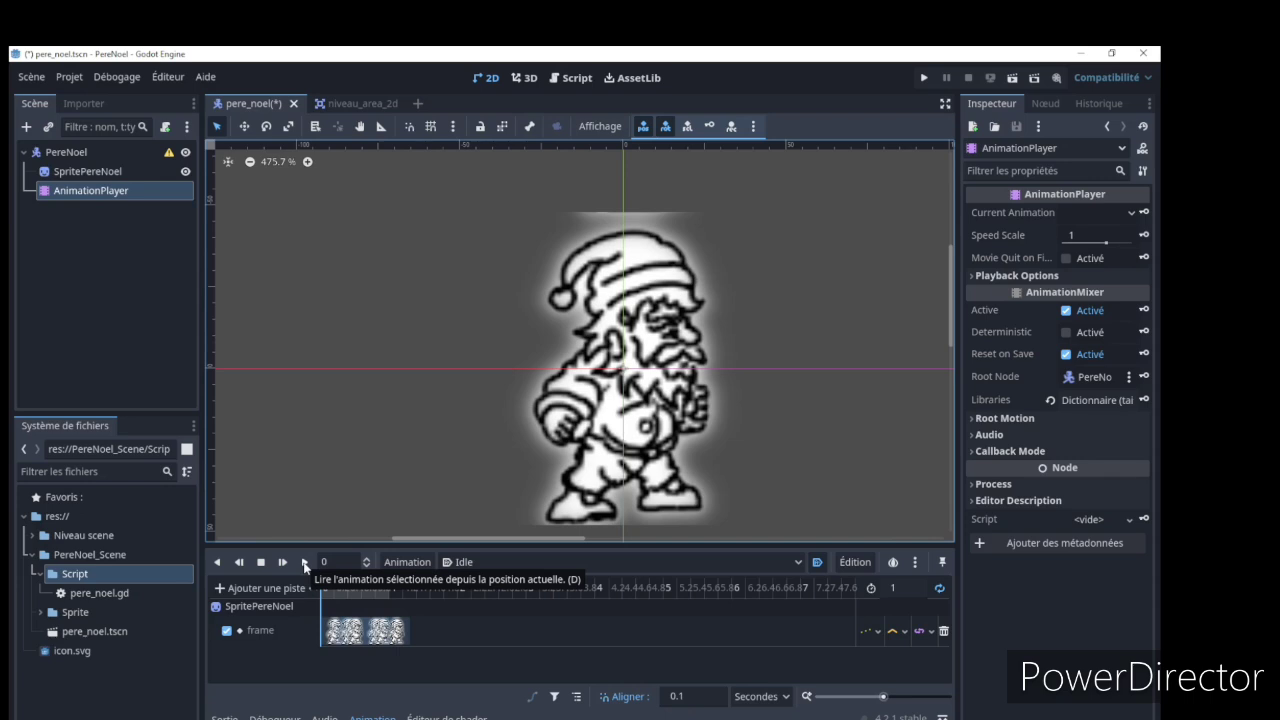
left_click(305, 563)
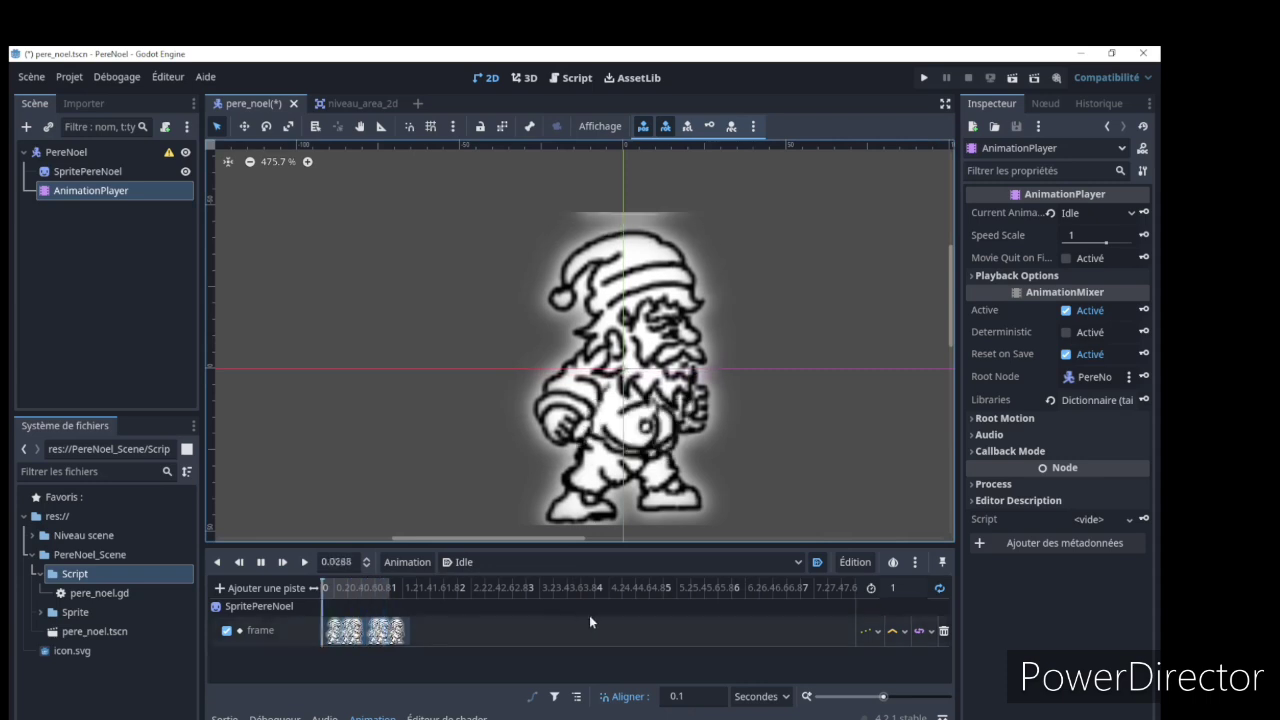
left_click(799, 562)
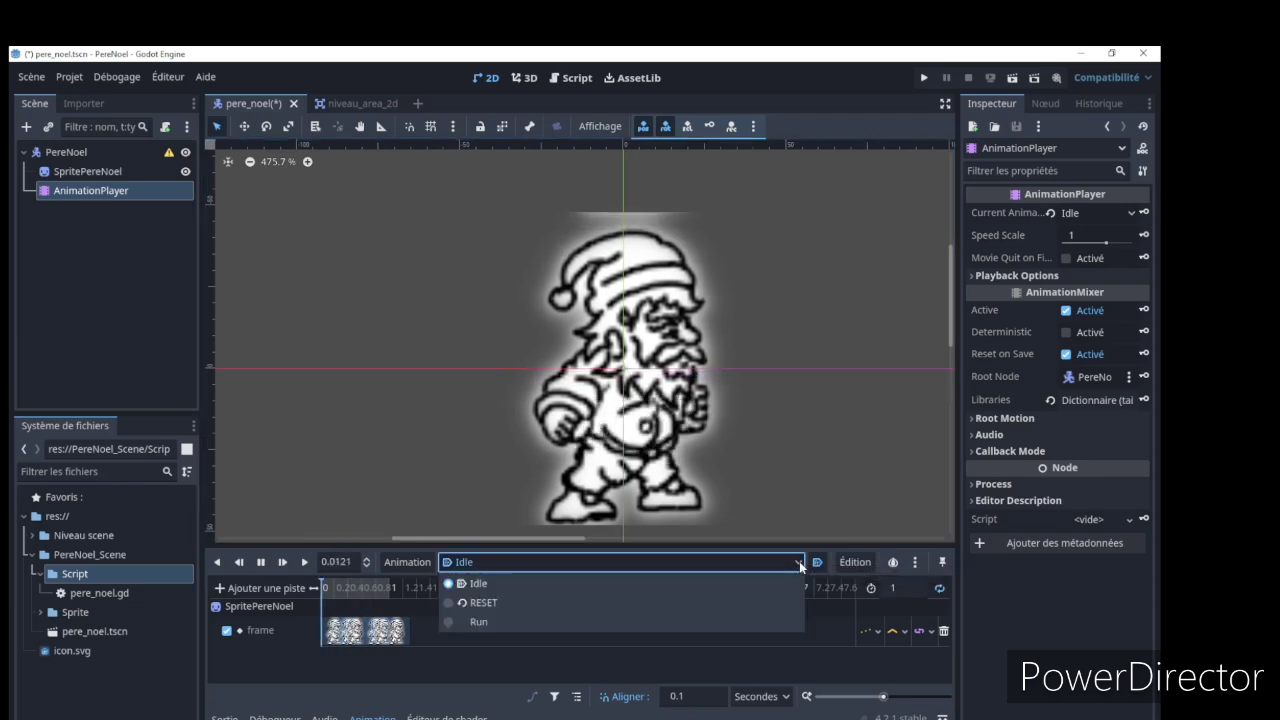
left_click(454, 620)
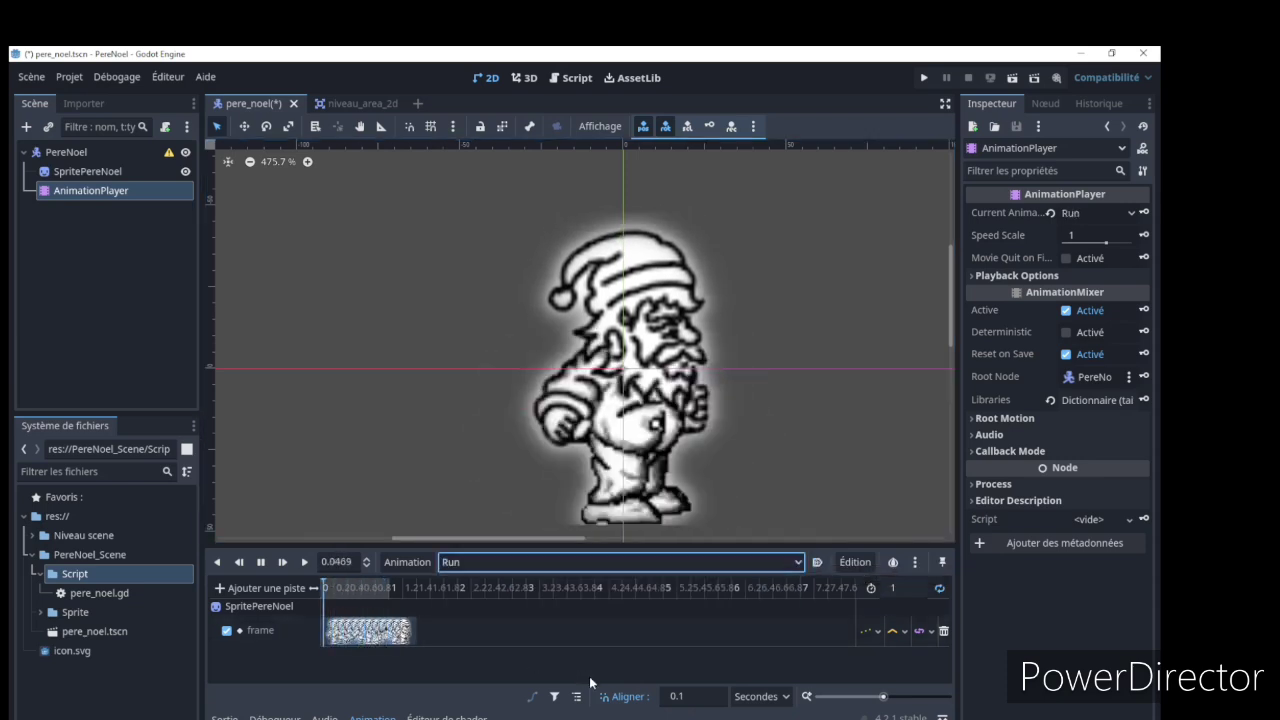